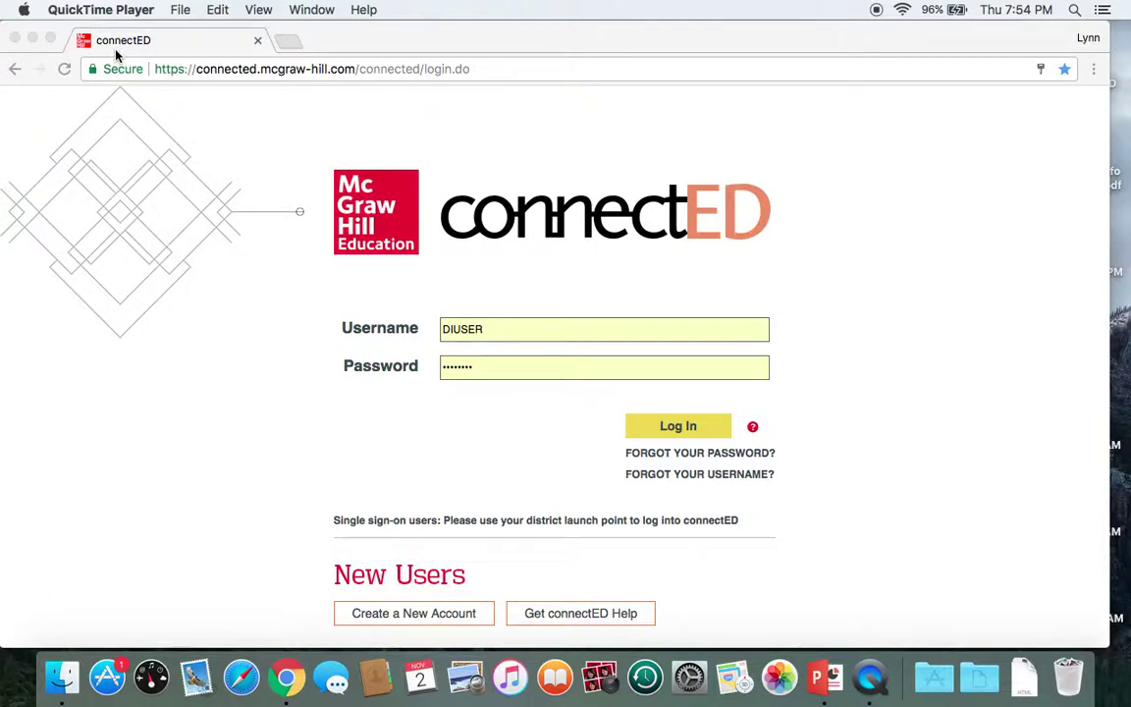
- Enlarge the browser window to full screen and log in to connectED with the prefilled credentials
{"action": "left_click", "coordinate": [52, 38]}
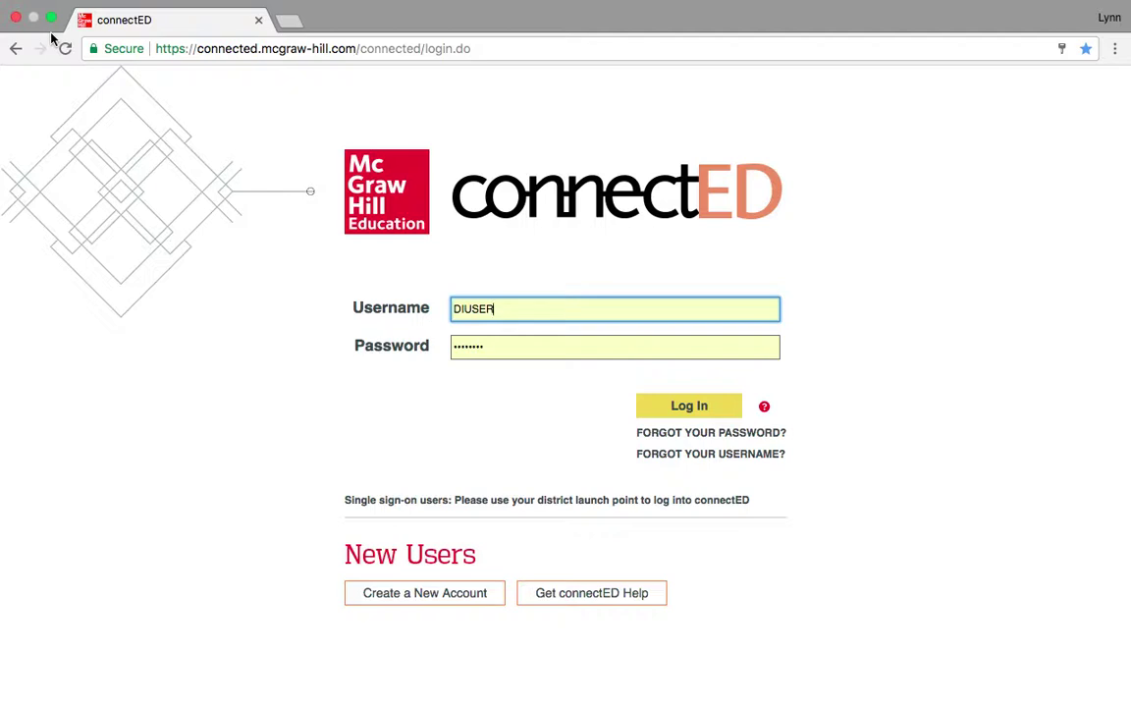
{"action": "left_click", "coordinate": [703, 410]}
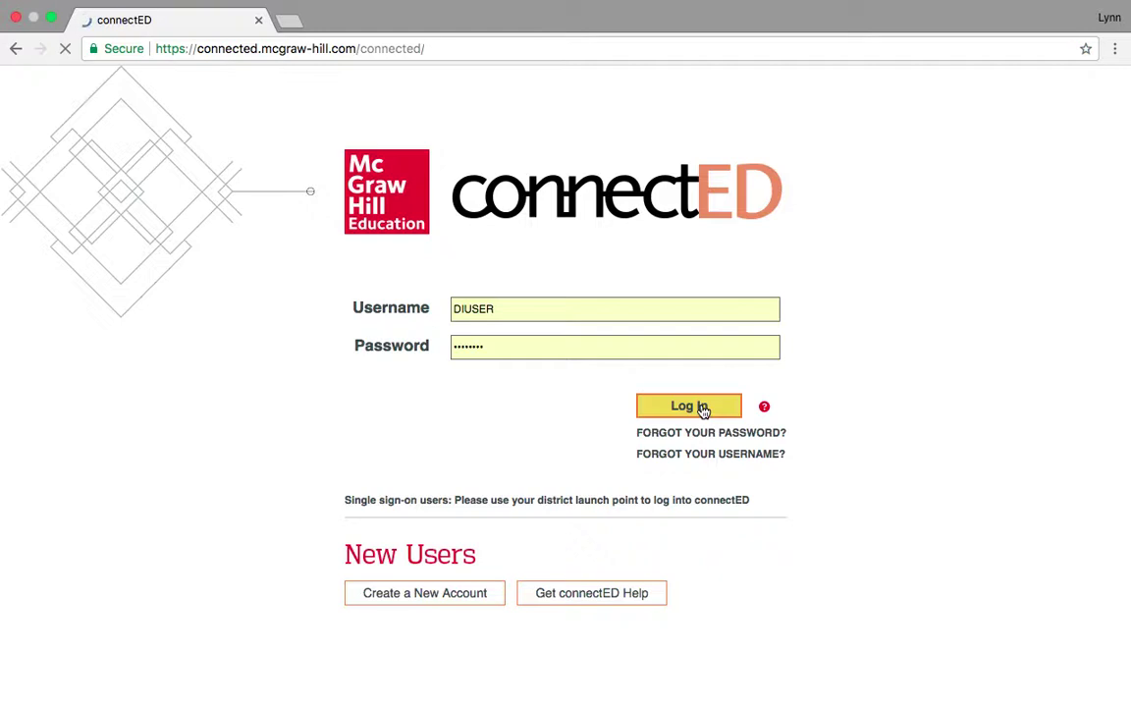
{"action": "scroll", "coordinate": [699, 411], "scroll_direction": "down", "scroll_amount": 1}
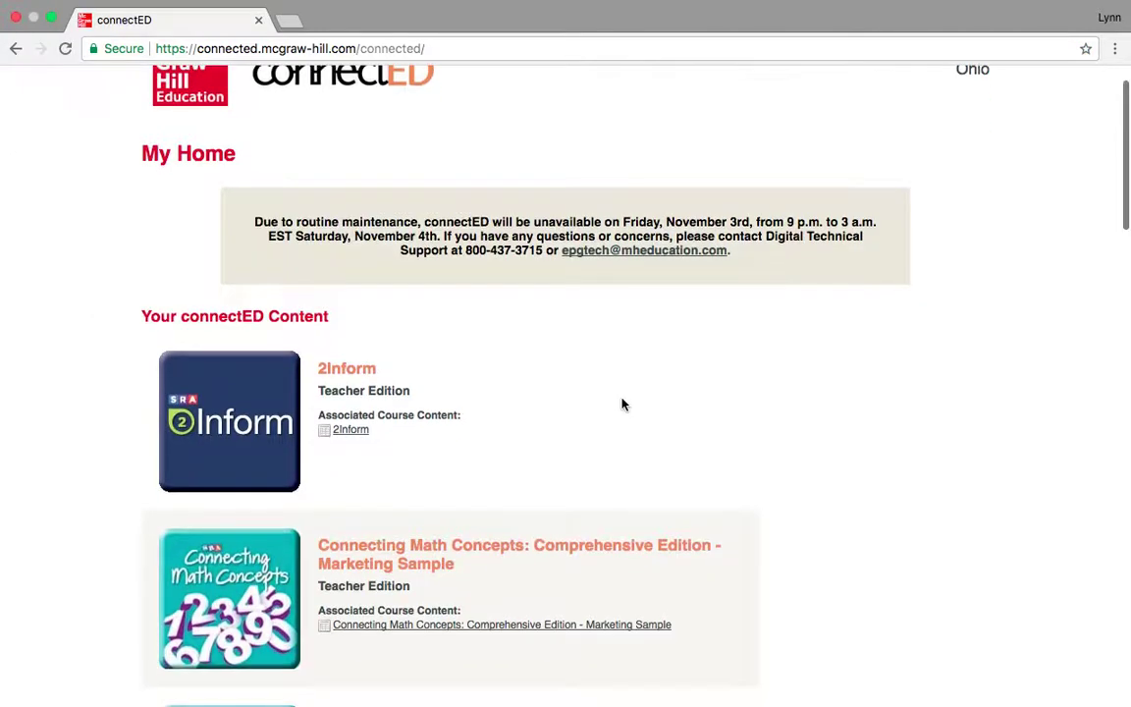
{"action": "scroll", "coordinate": [622, 402], "scroll_direction": "up", "scroll_amount": 1}
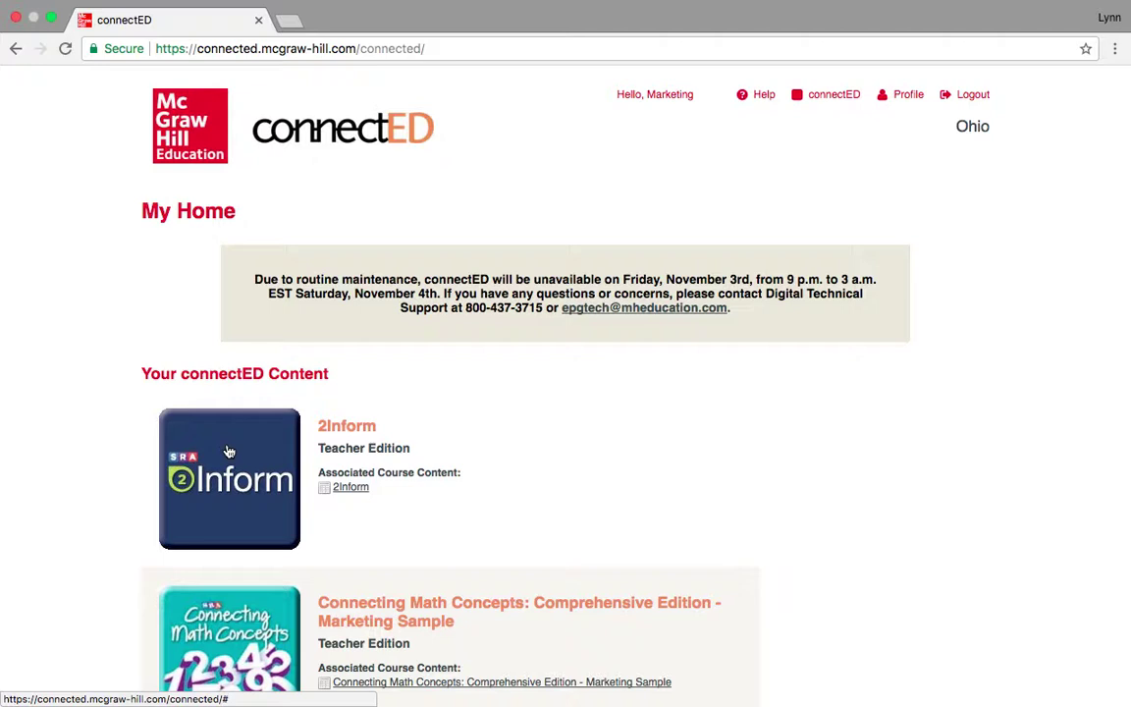
- Launch SRA 2Inform from its lesson materials and open the Reading Mastery Signature Edition program
{"action": "left_click", "coordinate": [229, 452]}
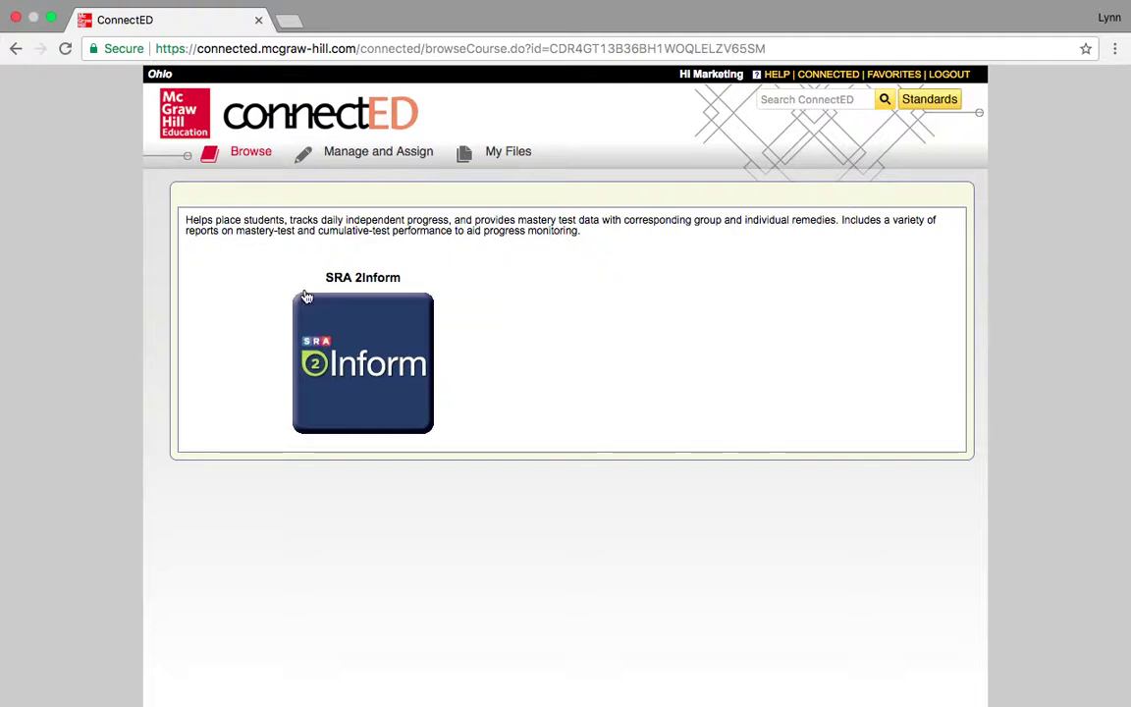
{"action": "left_click", "coordinate": [382, 364]}
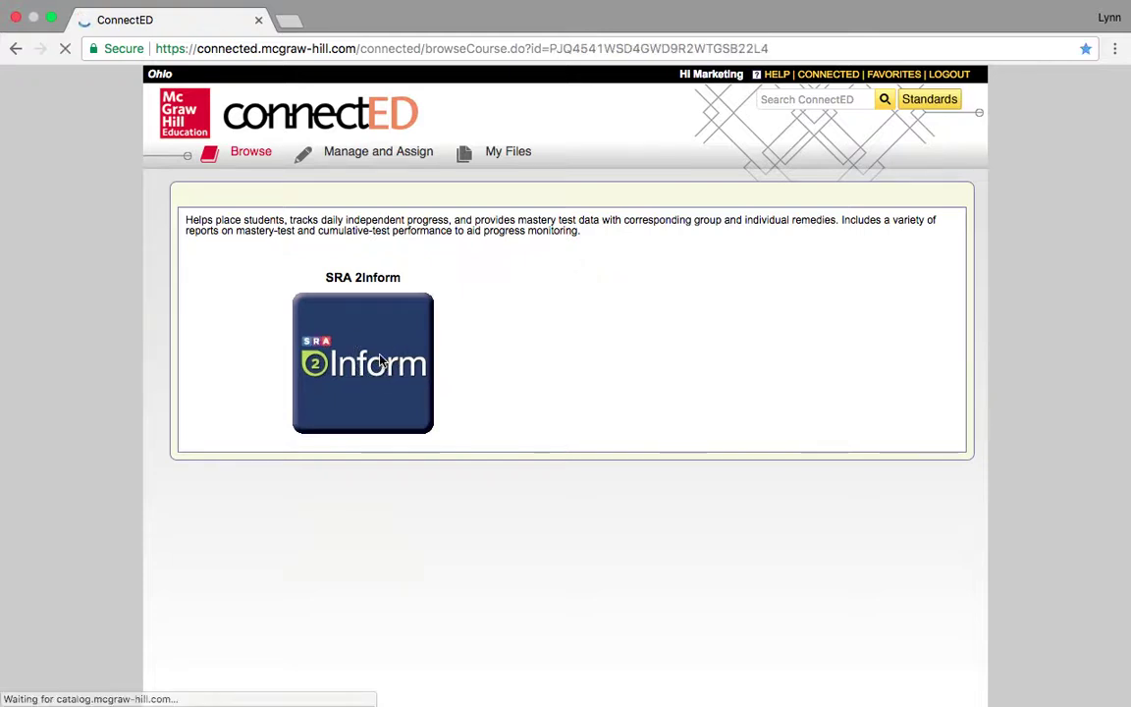
{"action": "scroll", "coordinate": [609, 432], "scroll_direction": "down", "scroll_amount": 1}
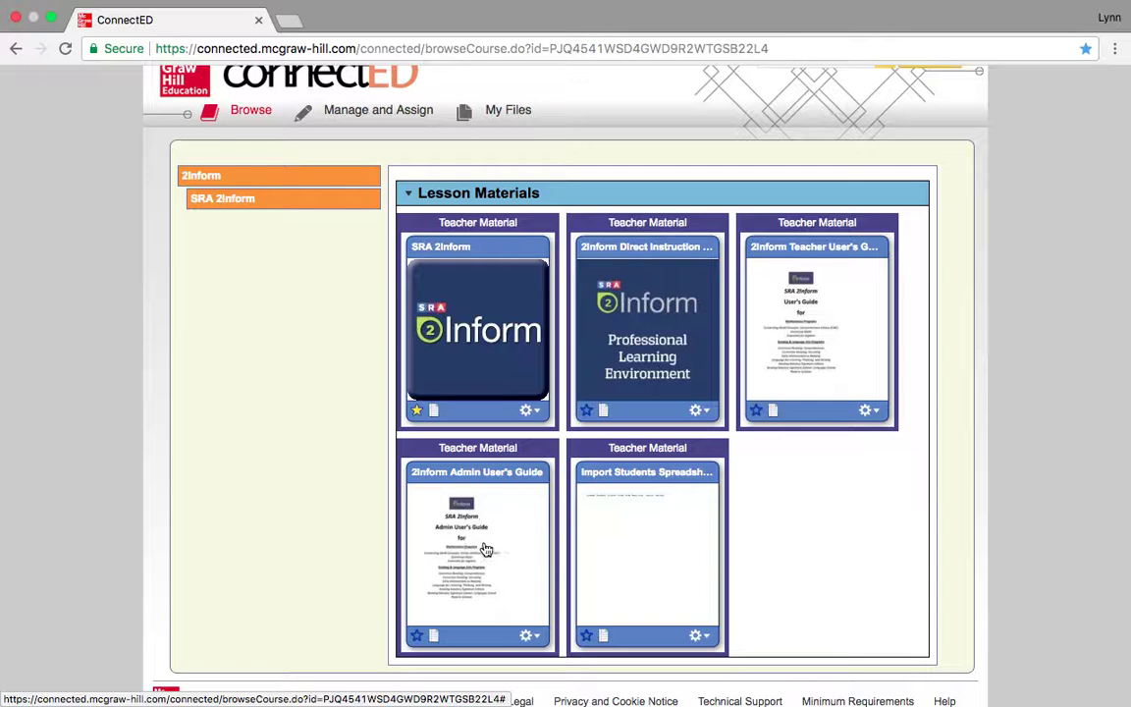
{"action": "left_click", "coordinate": [485, 308]}
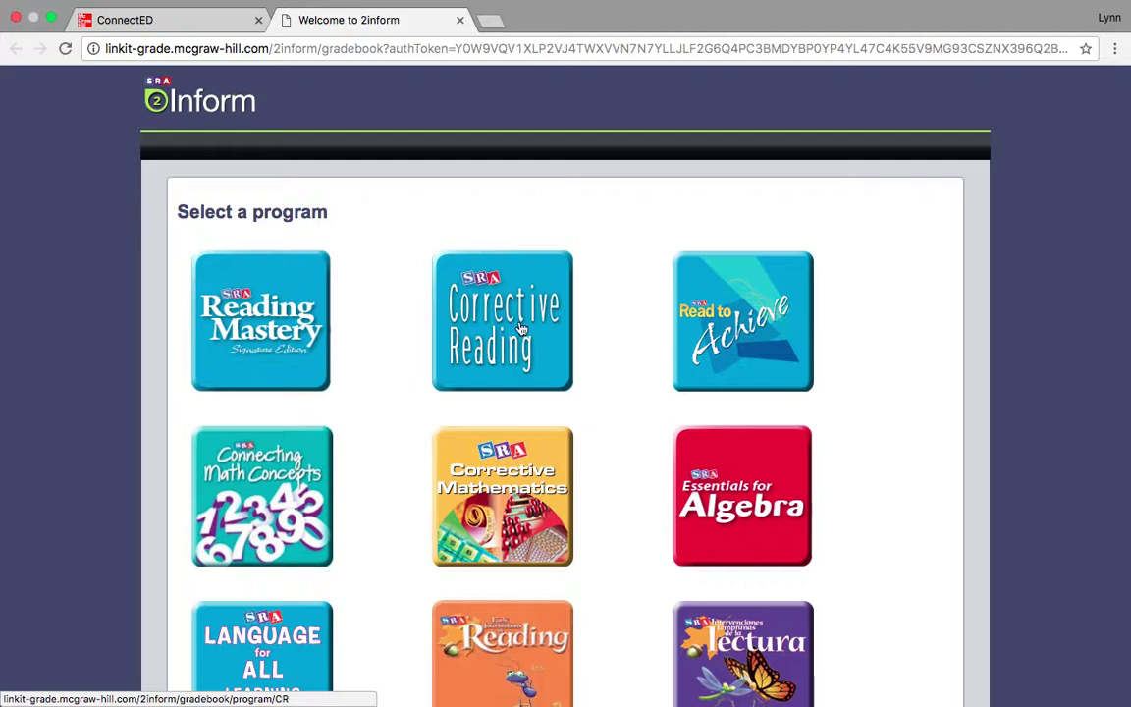
{"action": "left_click", "coordinate": [264, 358]}
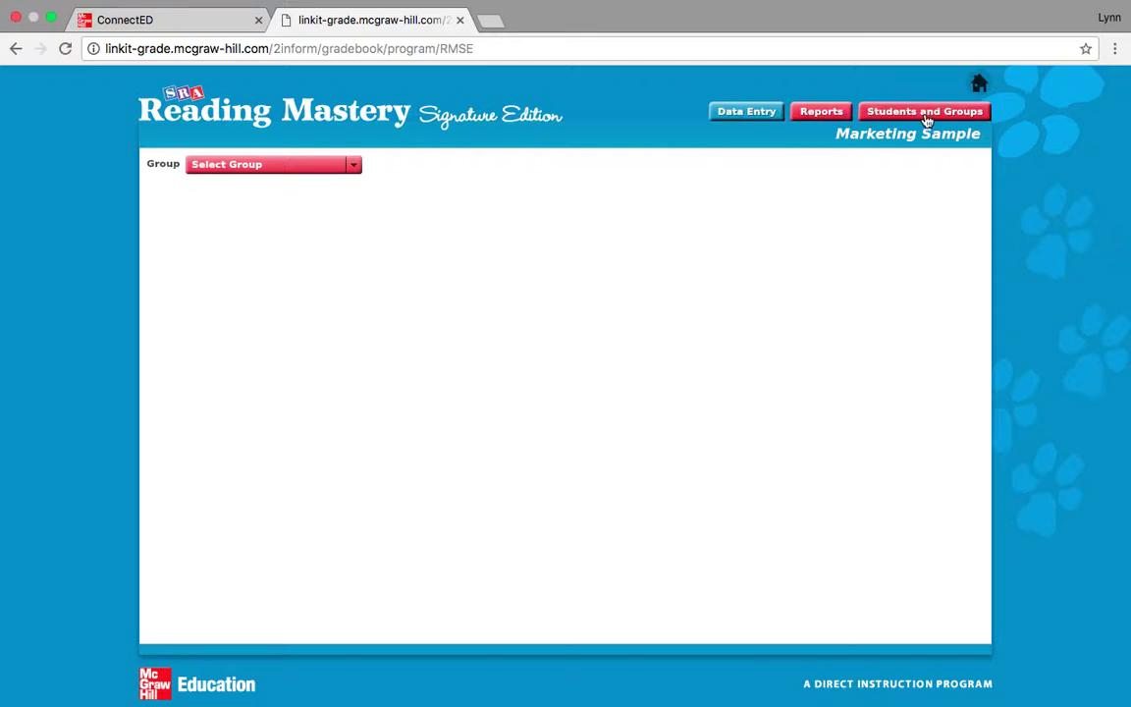
- Select the first listed group and open its daily lessons records
{"action": "left_click", "coordinate": [333, 166]}
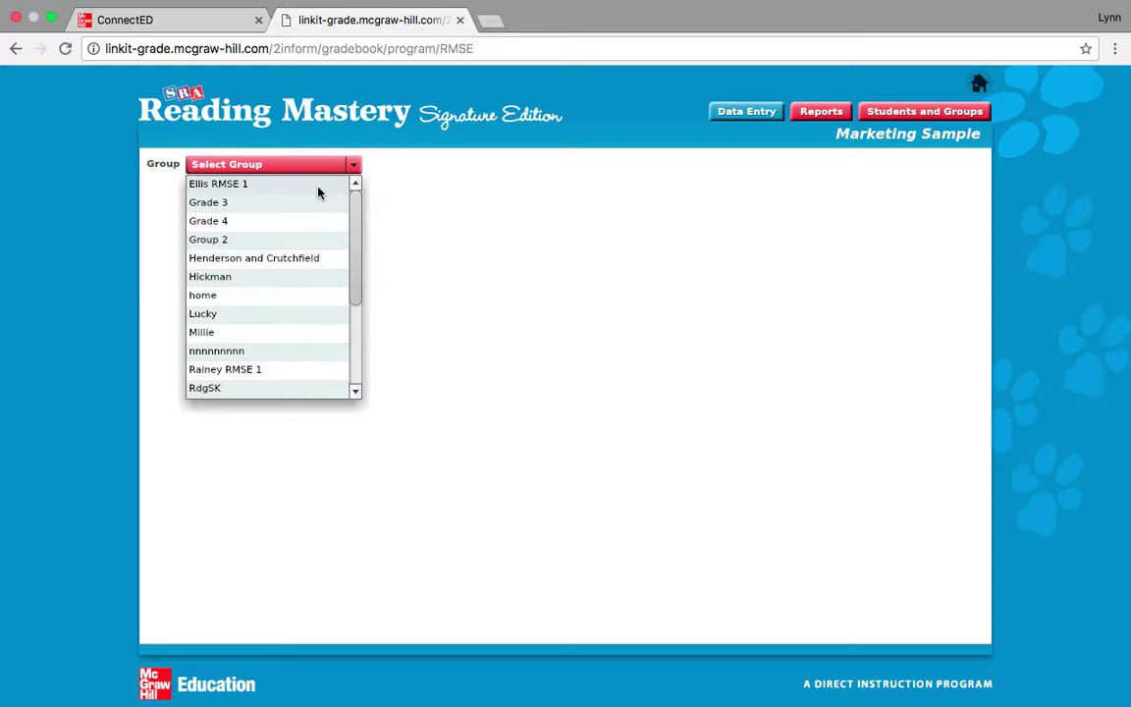
{"action": "left_click", "coordinate": [318, 186]}
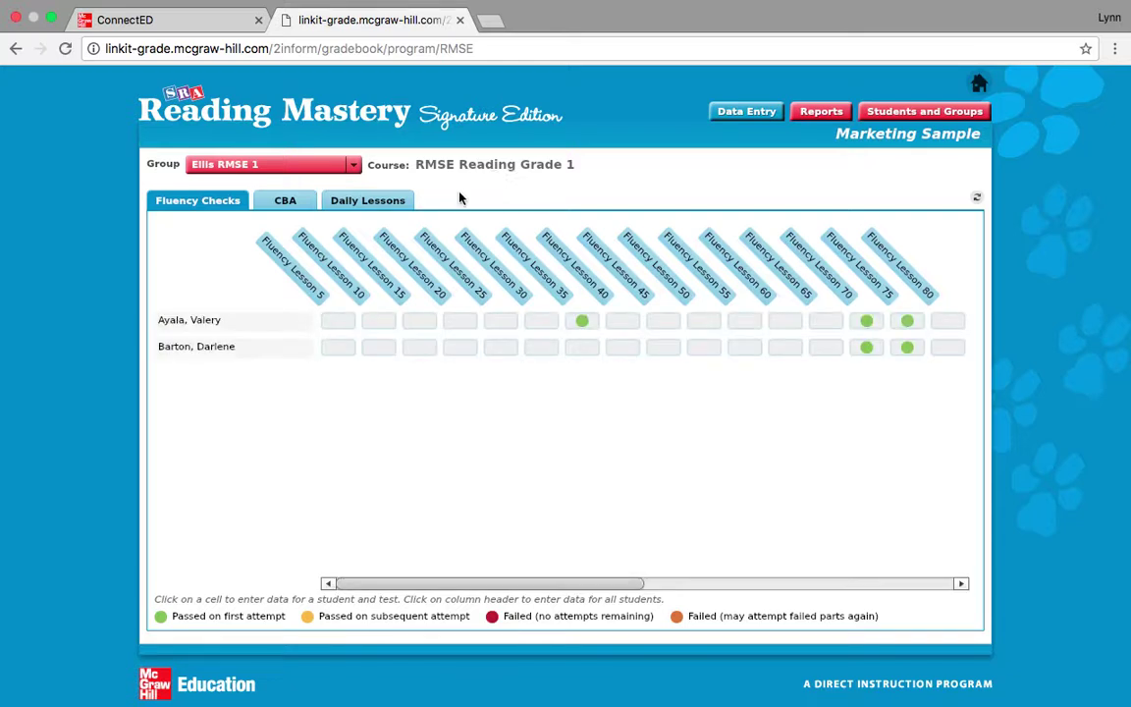
{"action": "left_click", "coordinate": [388, 202]}
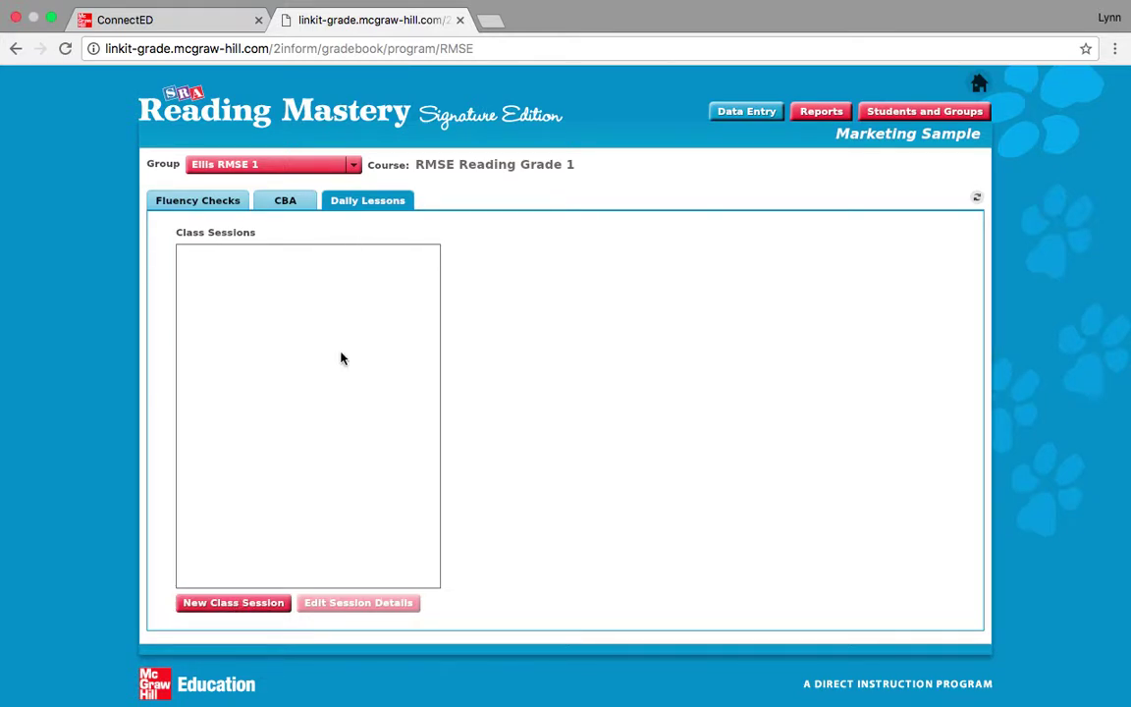
- Create a class session dated 11/02/2017 for Lesson 8 with the lesson type Instruction Day
{"action": "left_click", "coordinate": [255, 605]}
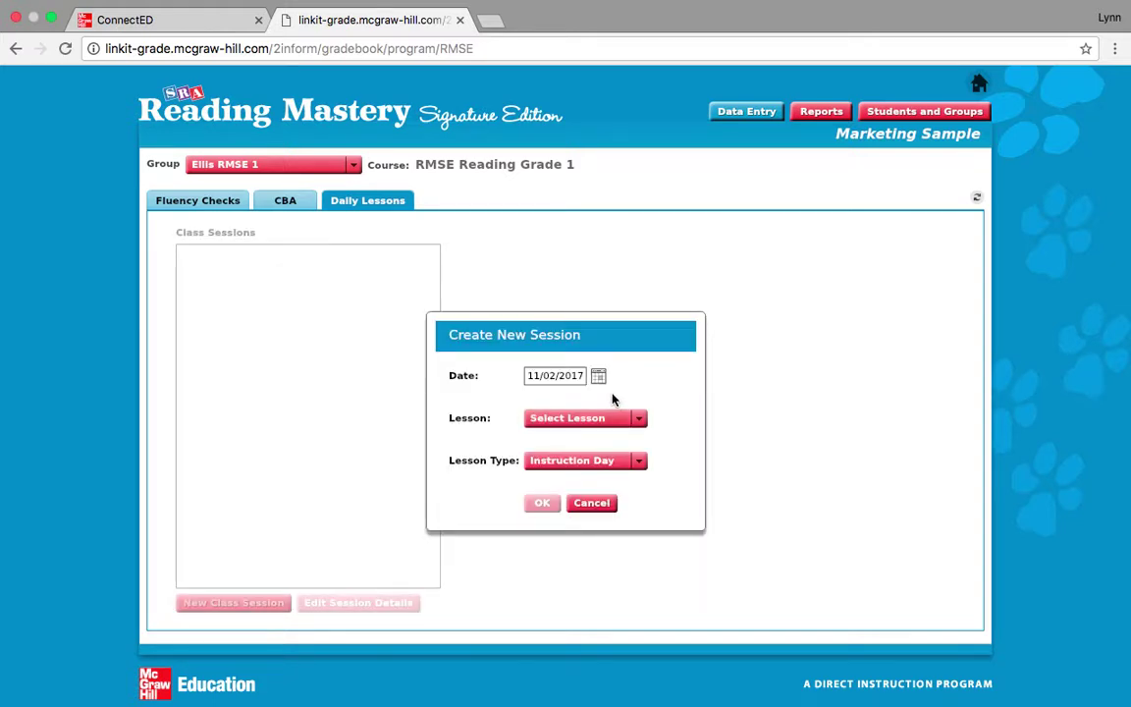
{"action": "left_click", "coordinate": [602, 420]}
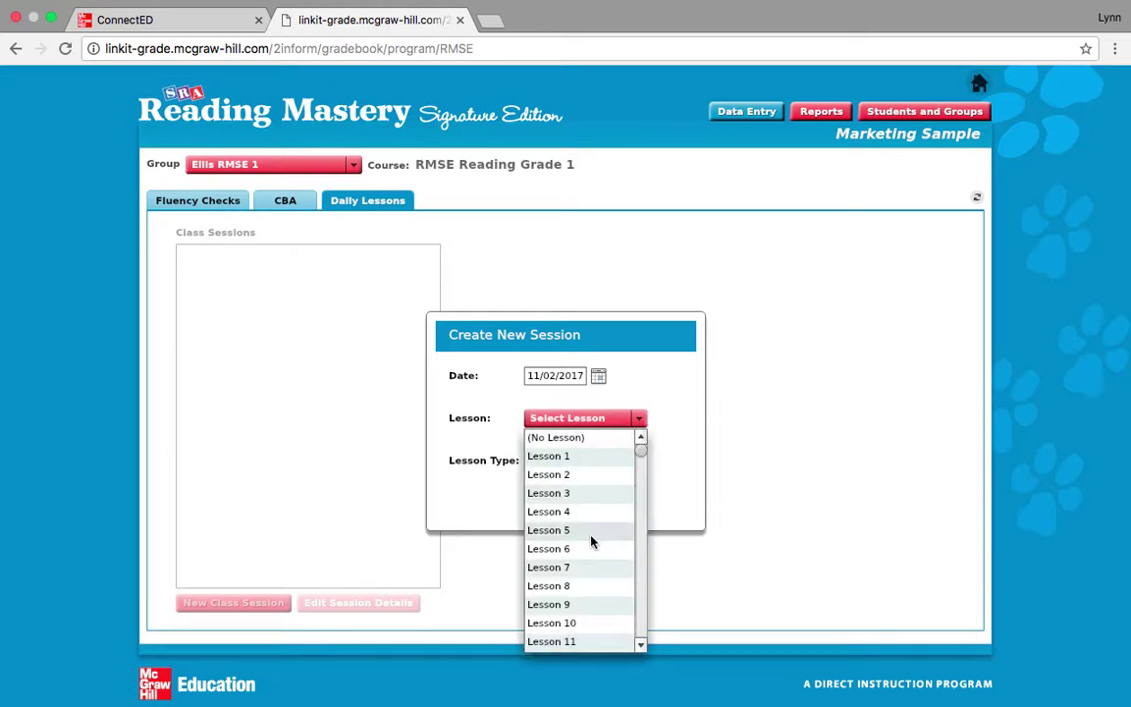
{"action": "left_click", "coordinate": [578, 589]}
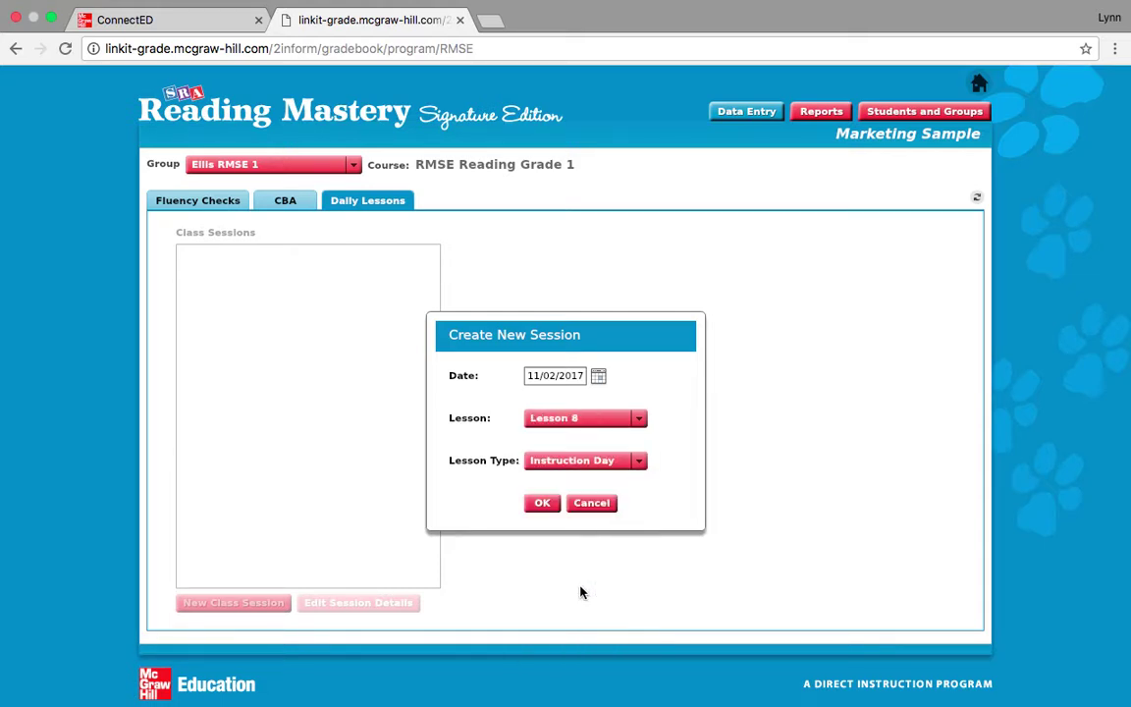
{"action": "left_click", "coordinate": [615, 465]}
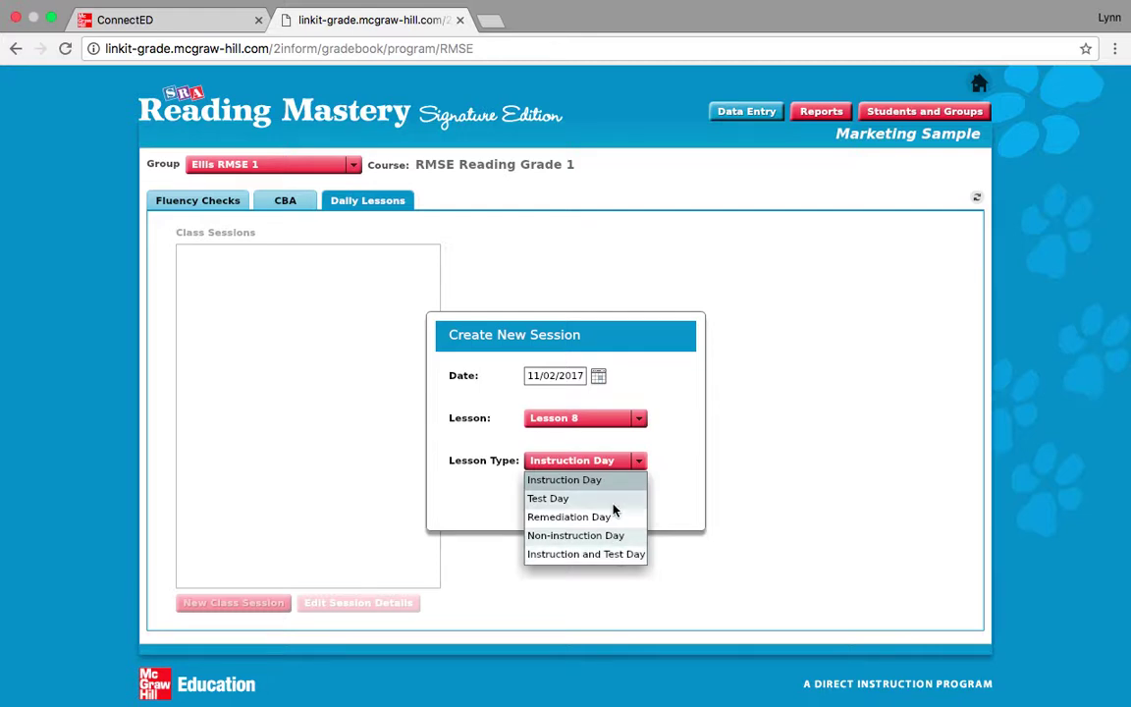
{"action": "left_click", "coordinate": [606, 475]}
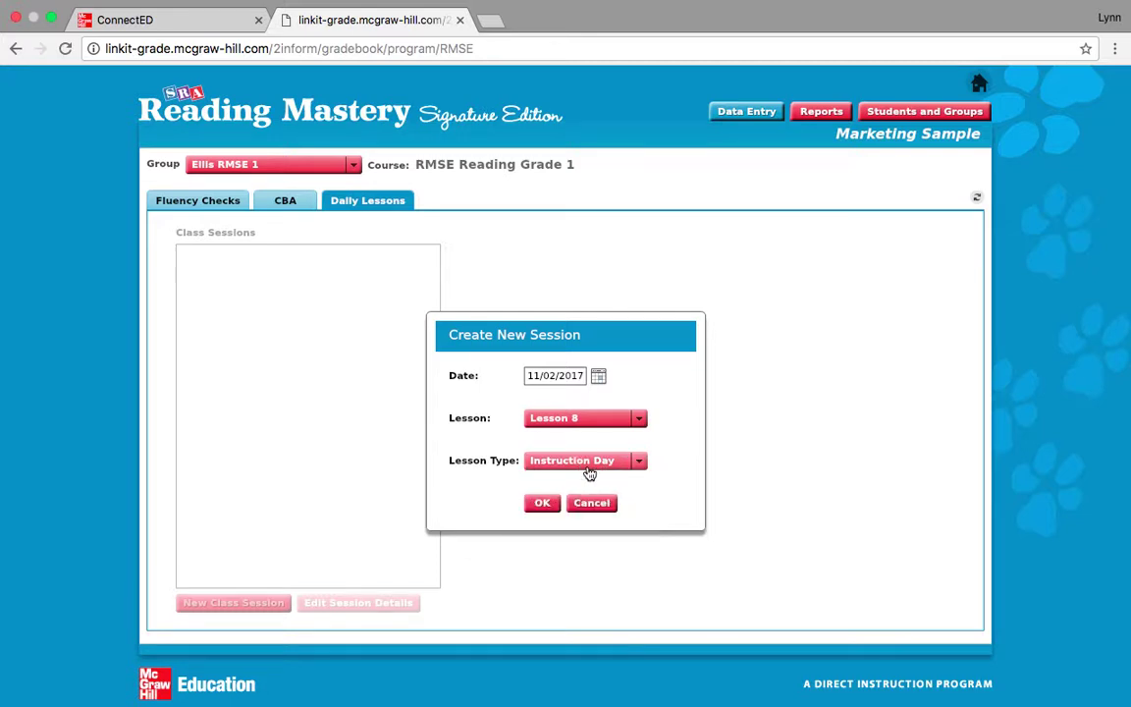
{"action": "left_click", "coordinate": [542, 503]}
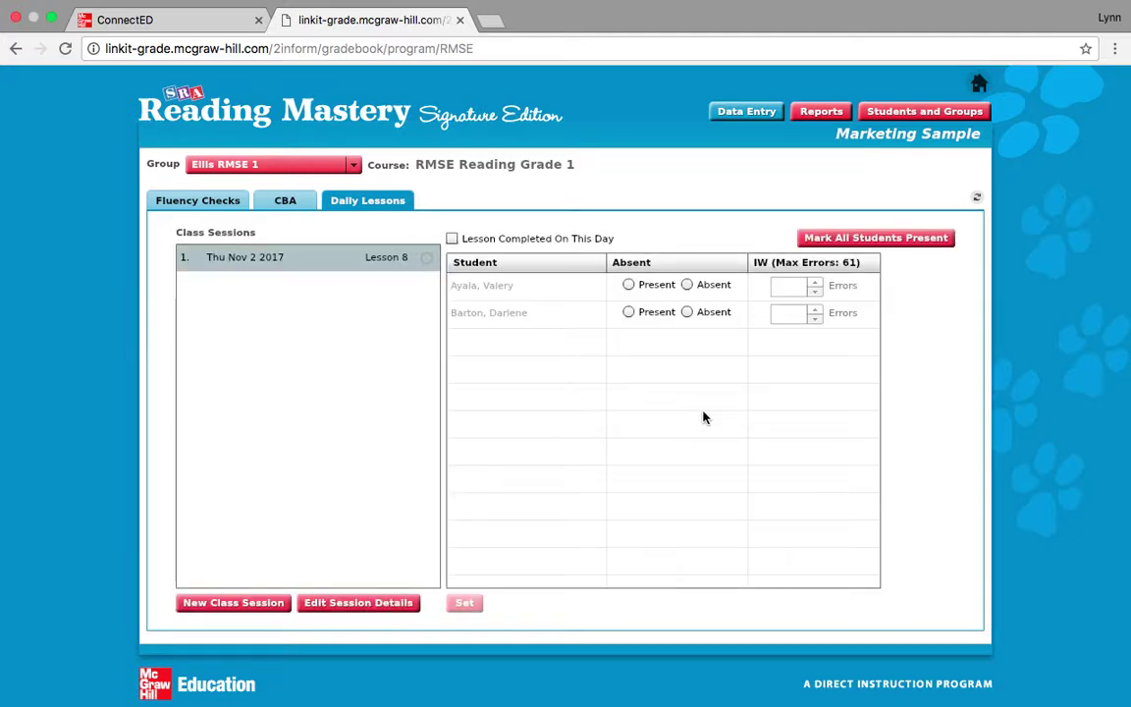
- Record Lesson 8 as completed with all students present, giving the first student 1 error and the second 5, and save
{"action": "left_click", "coordinate": [874, 239]}
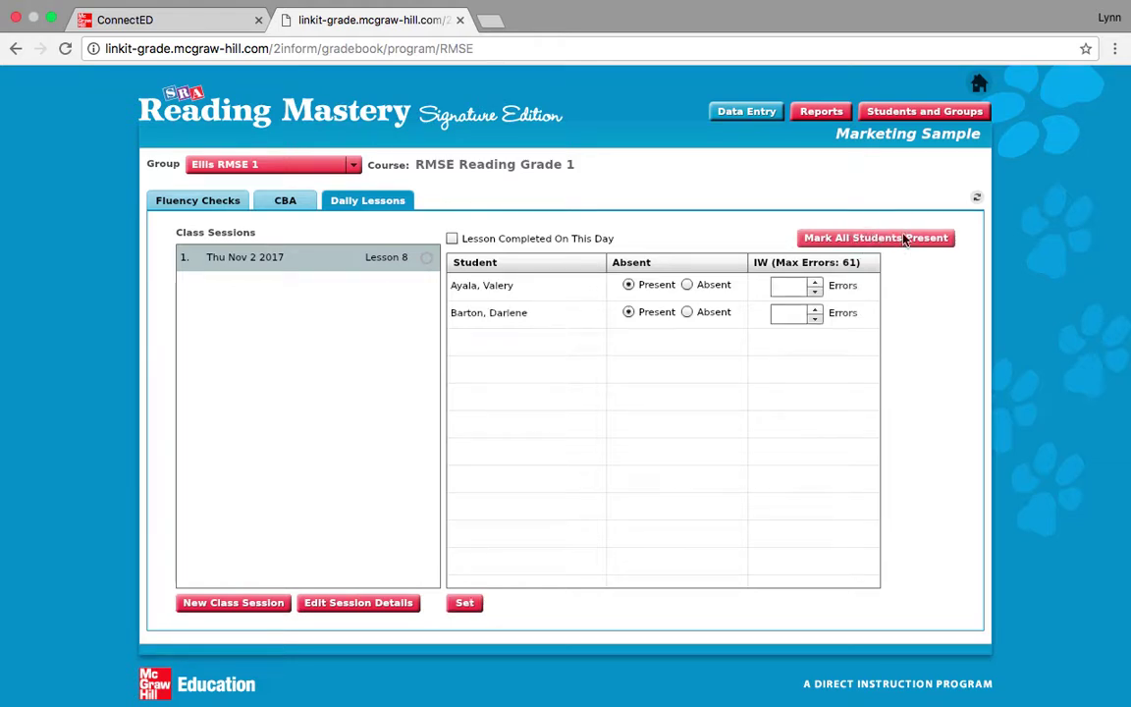
{"action": "left_click", "coordinate": [788, 288]}
{"action": "type", "text": "1"}
{"action": "left_click", "coordinate": [801, 314]}
{"action": "type", "text": "5"}
{"action": "left_click", "coordinate": [451, 238]}
{"action": "left_click", "coordinate": [465, 604]}
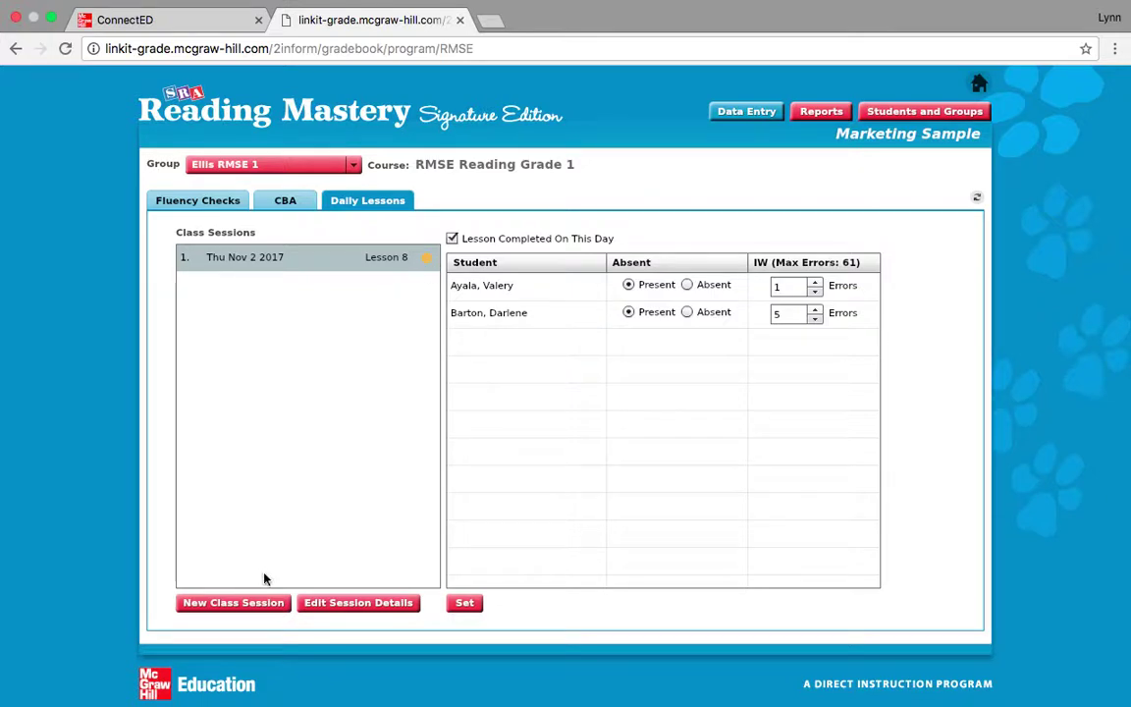
- Create another class session dated 11/03/2017 for Lesson 9, keeping the lesson type Instruction Day
{"action": "left_click", "coordinate": [261, 607]}
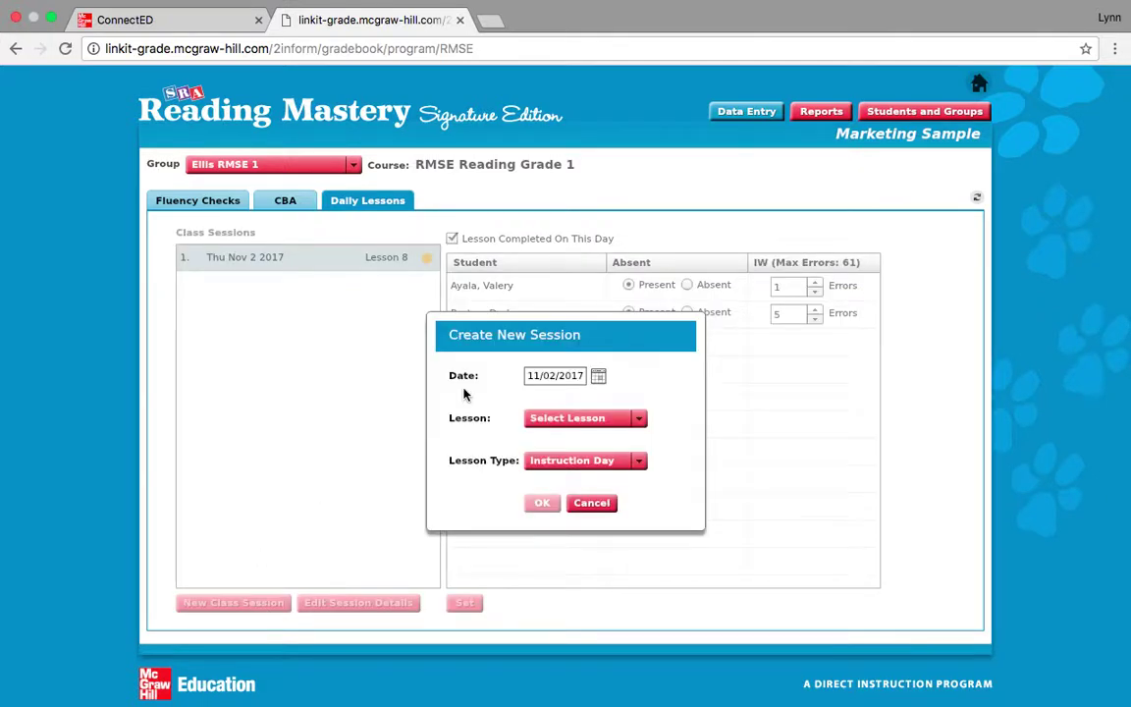
{"action": "left_click", "coordinate": [598, 378]}
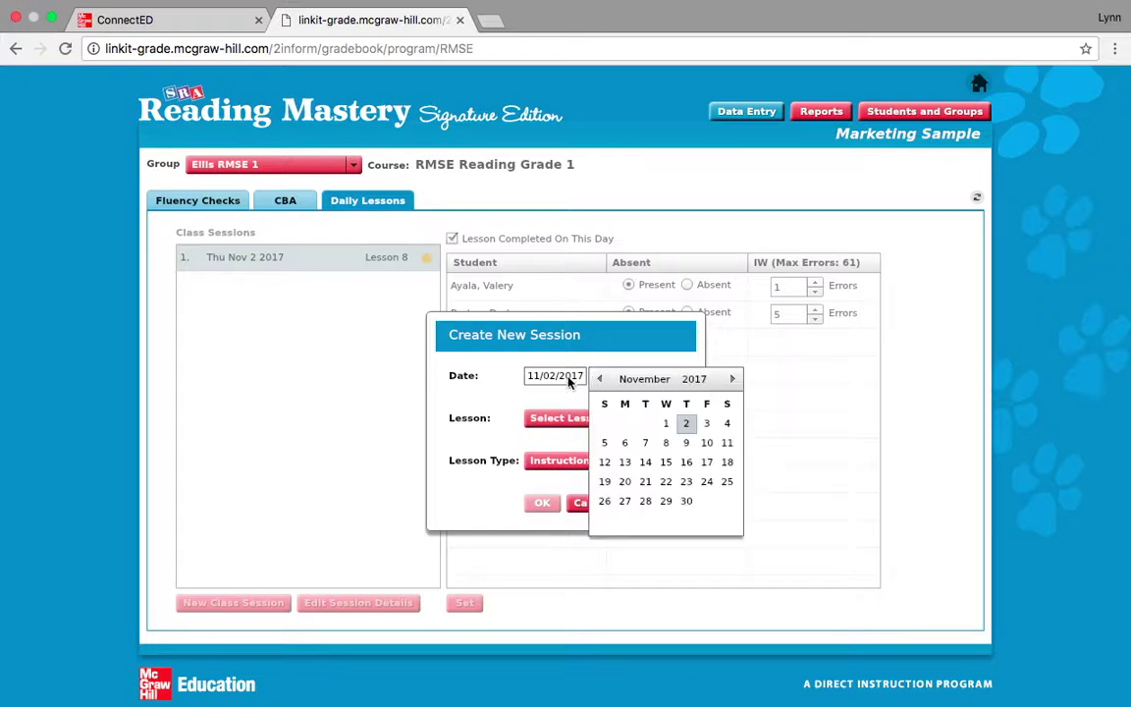
{"action": "left_click", "coordinate": [707, 424]}
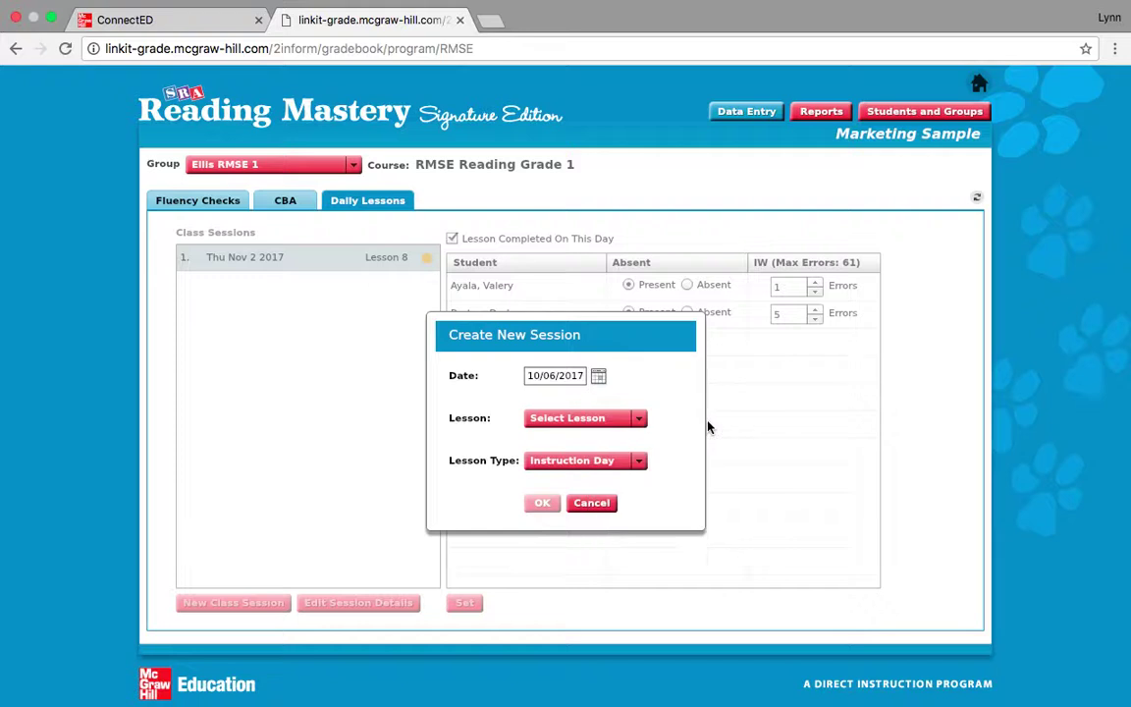
{"action": "left_click", "coordinate": [599, 377]}
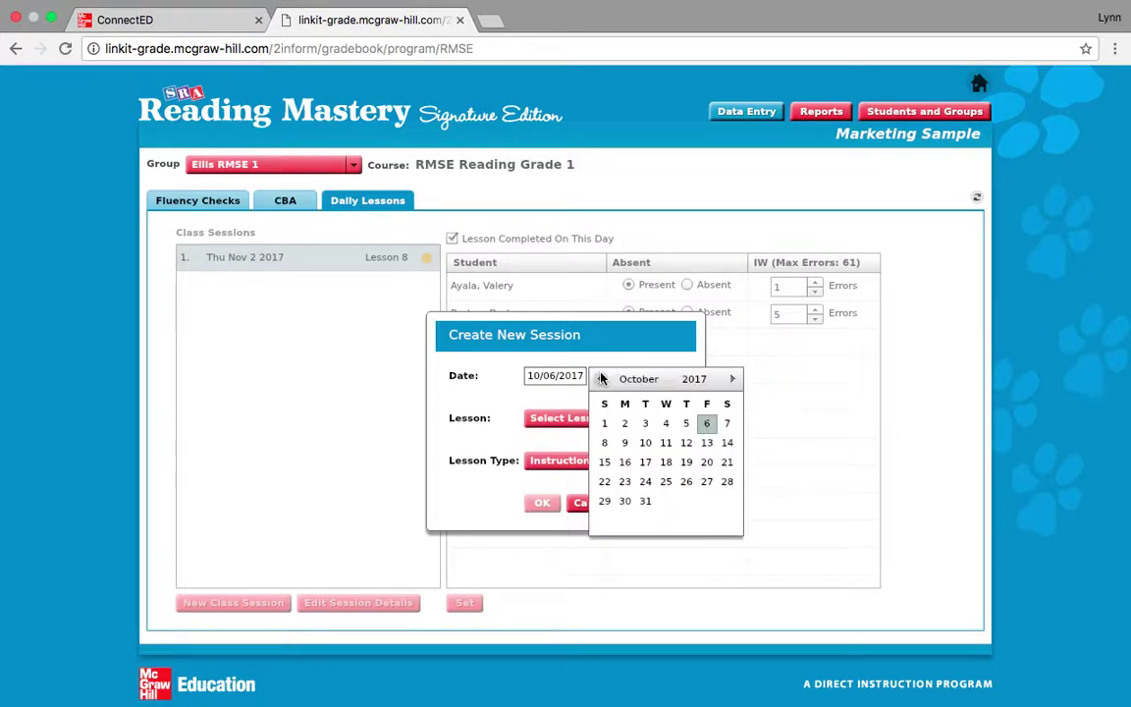
{"action": "left_click", "coordinate": [734, 379]}
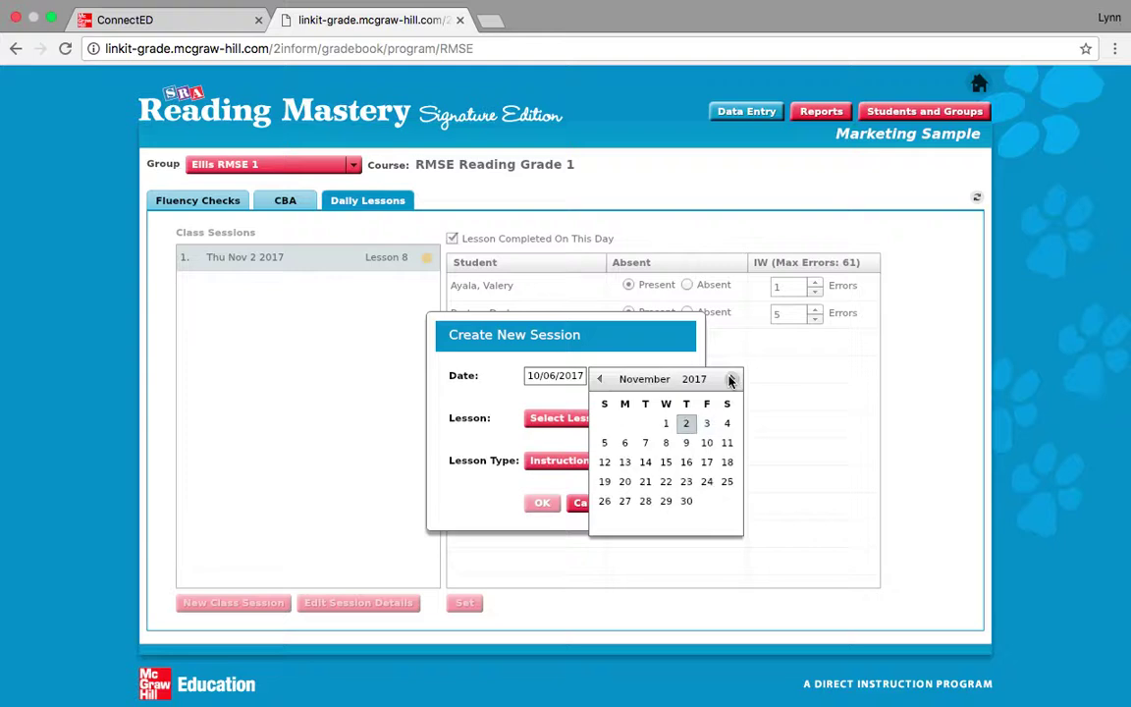
{"action": "left_click", "coordinate": [709, 424]}
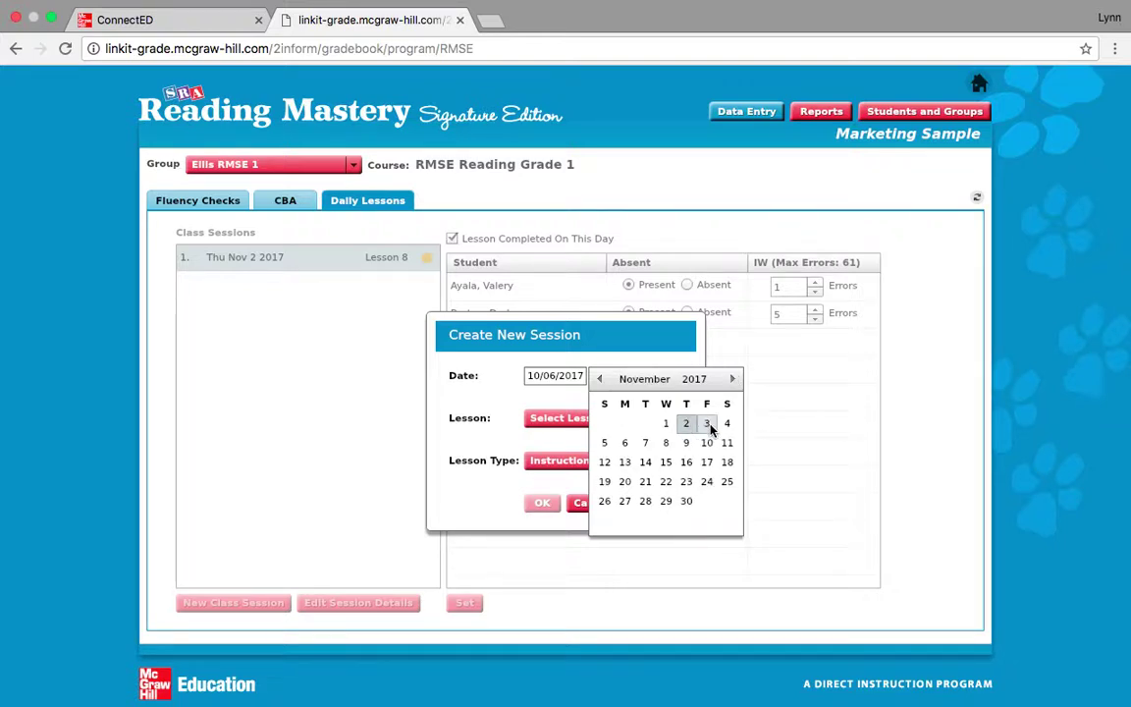
{"action": "left_click", "coordinate": [628, 420]}
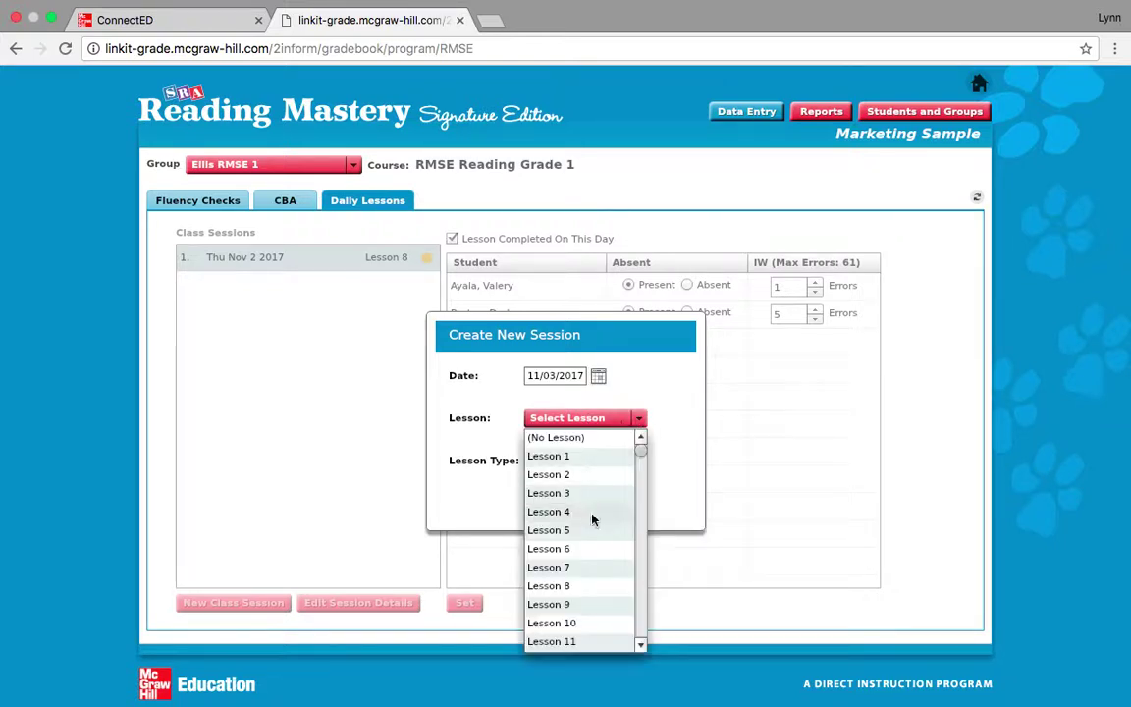
{"action": "left_click", "coordinate": [583, 611]}
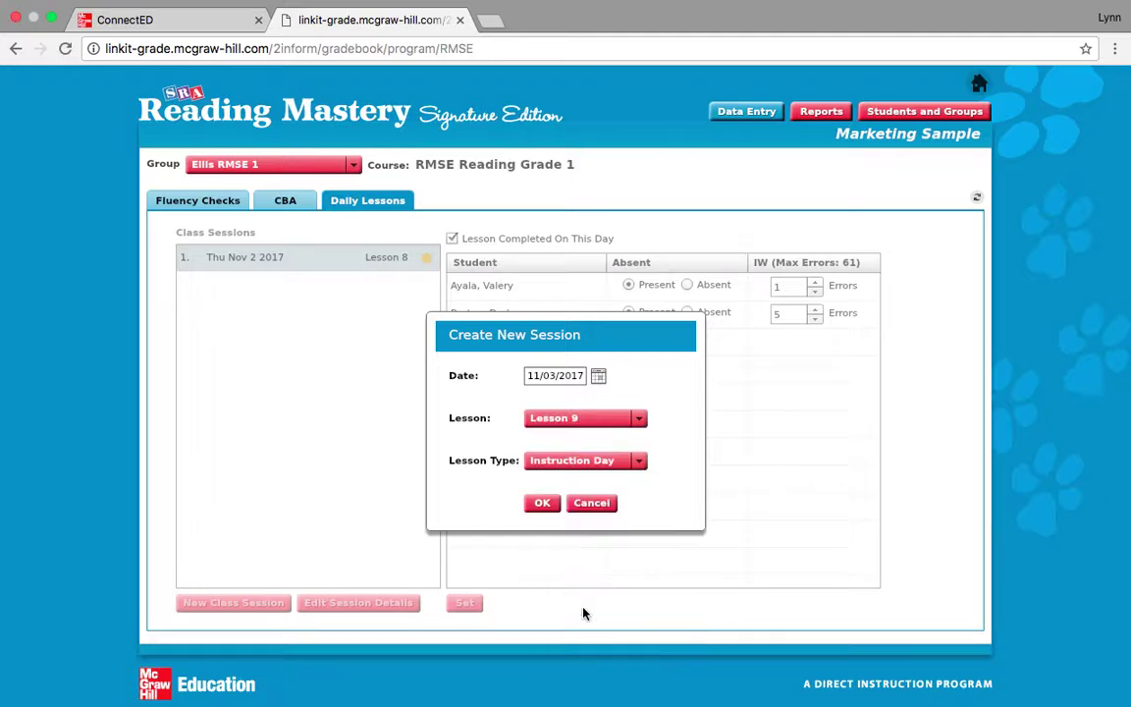
{"action": "left_click", "coordinate": [545, 506]}
- Mark both students present for Lesson 9, save without marking the lesson completed, and reselect the Lesson 8 session
{"action": "left_click", "coordinate": [628, 284]}
{"action": "left_click", "coordinate": [628, 312]}
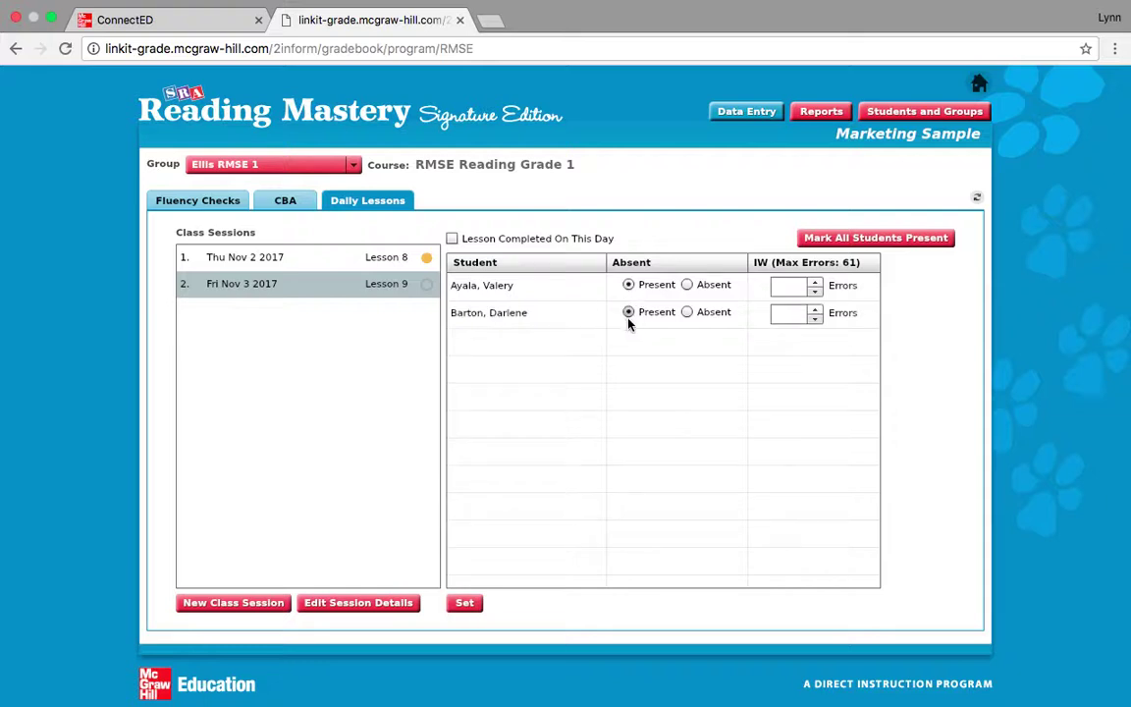
{"action": "left_click", "coordinate": [464, 601]}
{"action": "left_click", "coordinate": [465, 603]}
{"action": "left_click", "coordinate": [374, 258]}
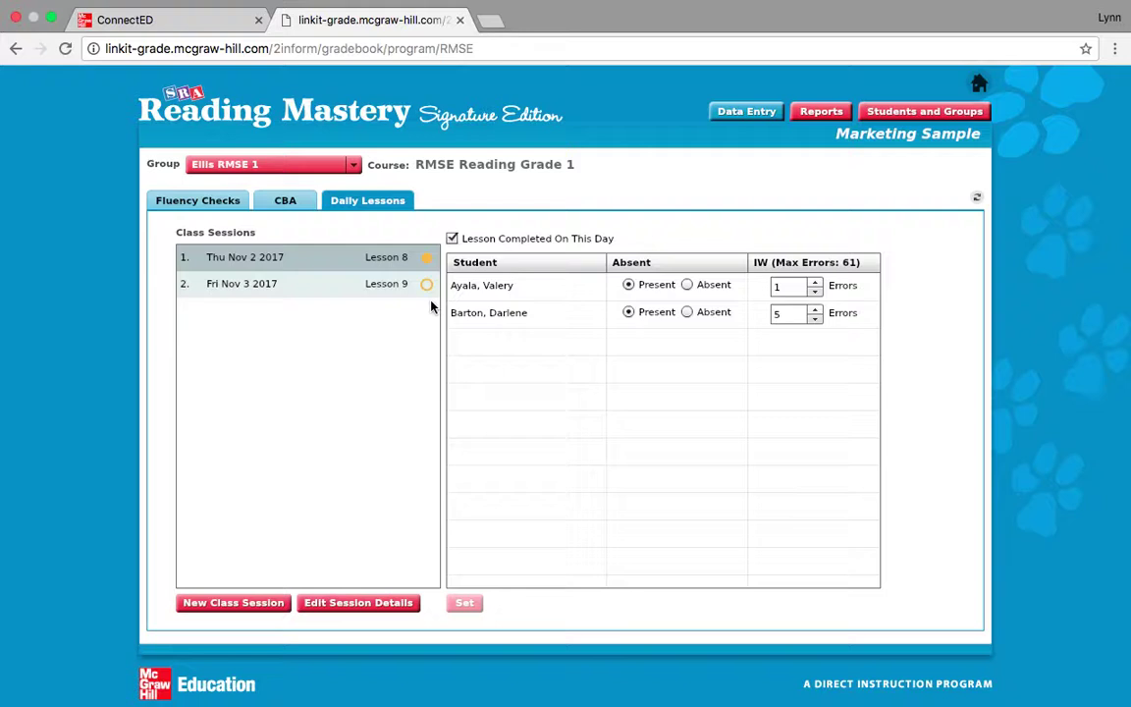
{"action": "left_click", "coordinate": [428, 257]}
- Record a score of 6 points for the first student on the CBA lesson 20 test and save it
{"action": "left_click", "coordinate": [286, 202]}
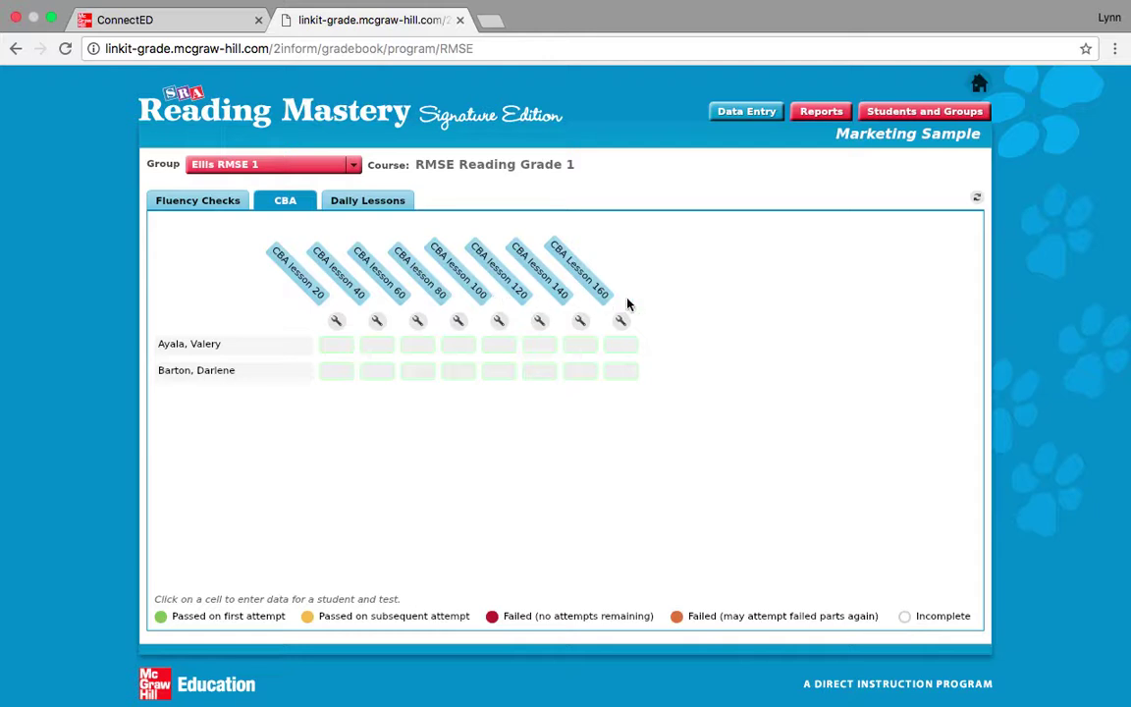
{"action": "left_click", "coordinate": [339, 350]}
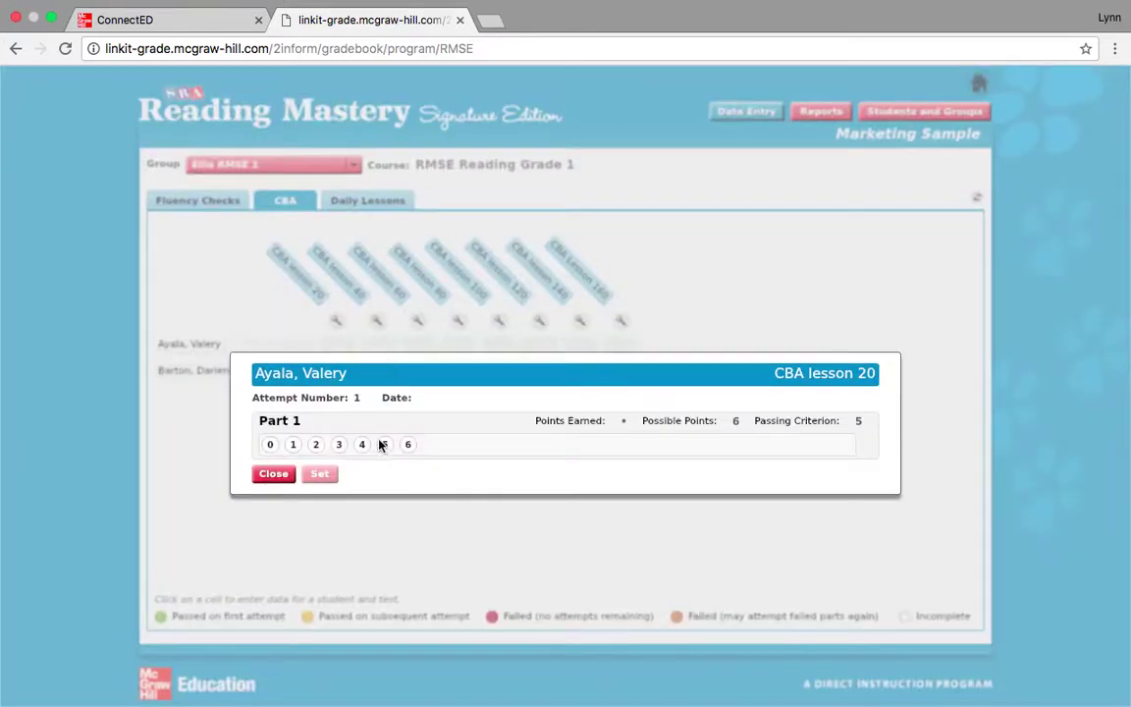
{"action": "left_click", "coordinate": [408, 445]}
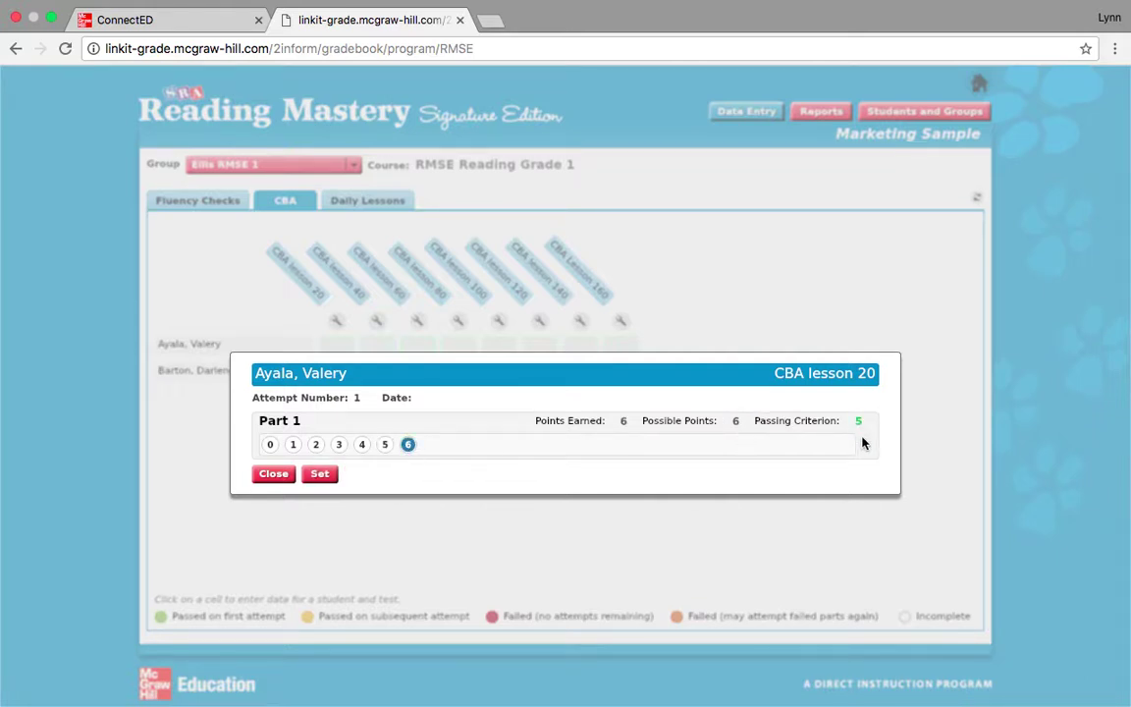
{"action": "left_click", "coordinate": [319, 474]}
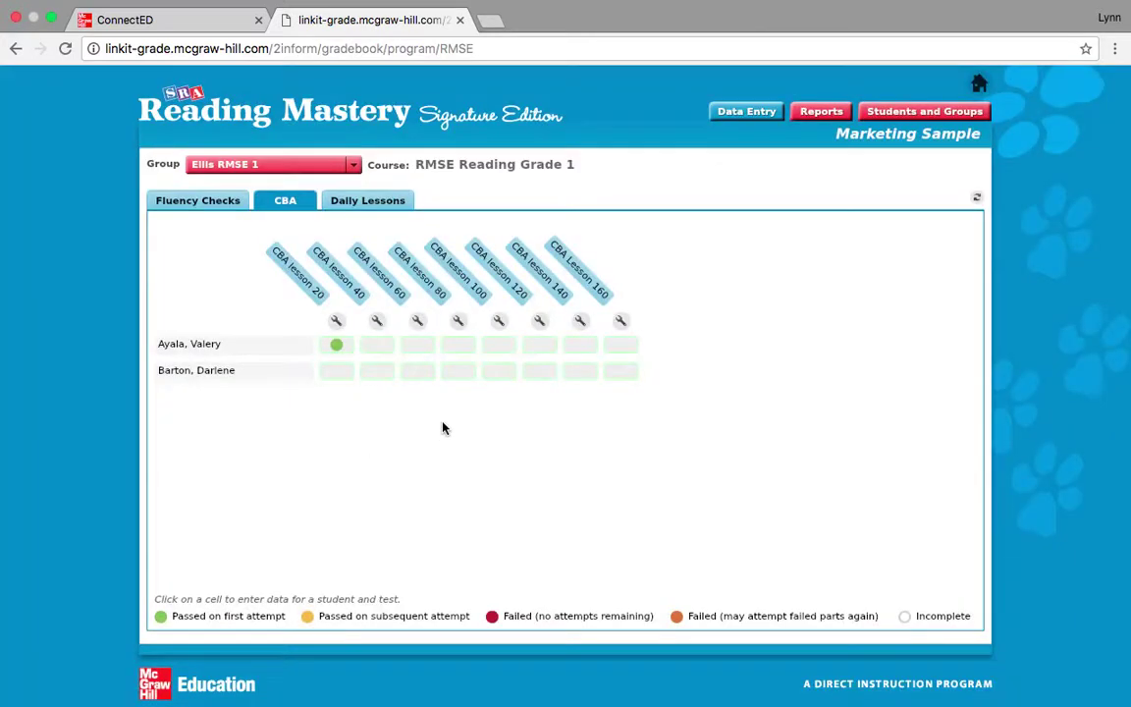
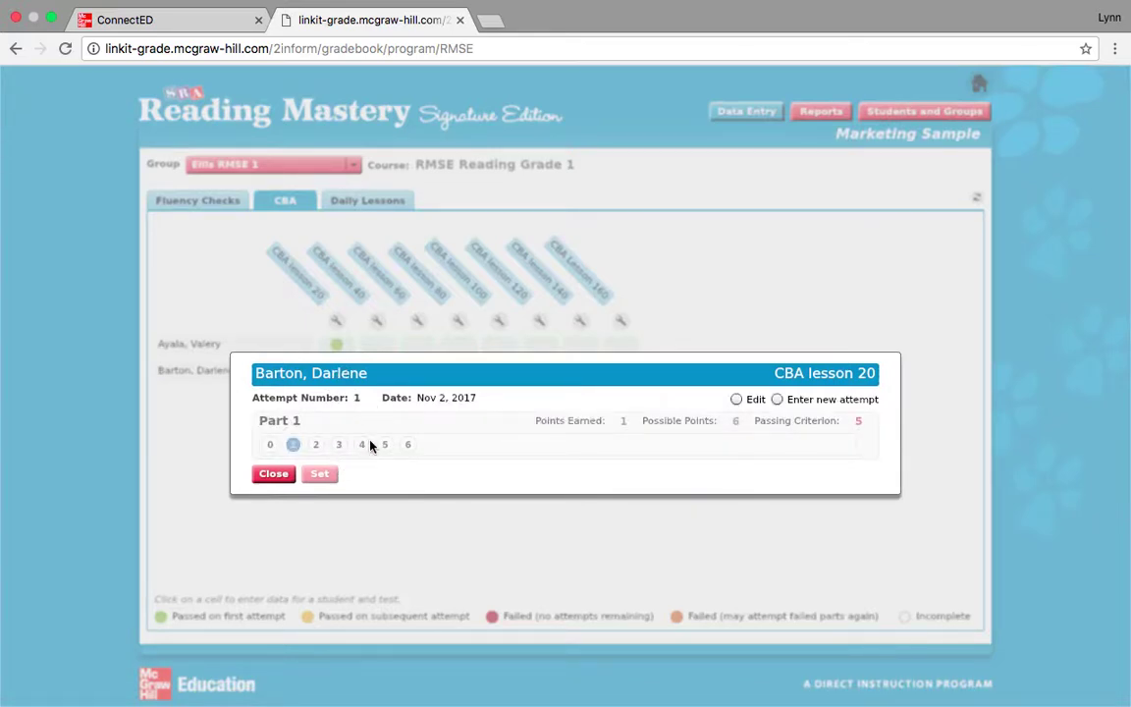
- Edit the second student's first attempt on CBA lesson 20 to 4 points and save it
{"action": "left_click", "coordinate": [737, 400]}
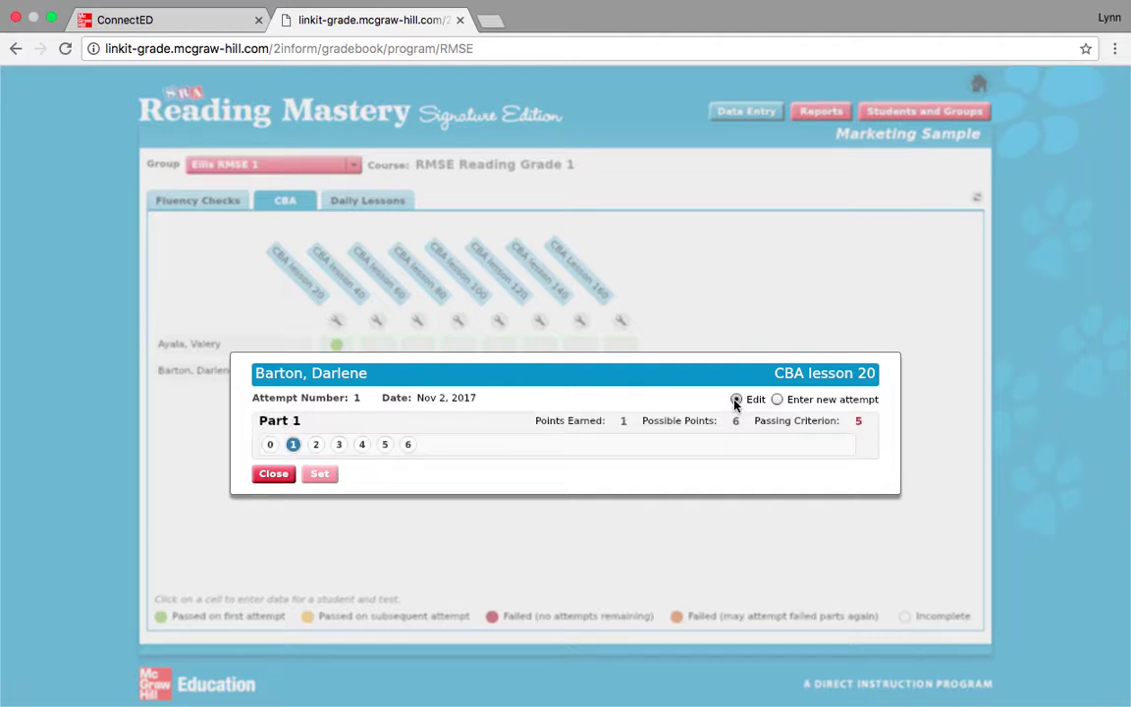
{"action": "left_click", "coordinate": [361, 447]}
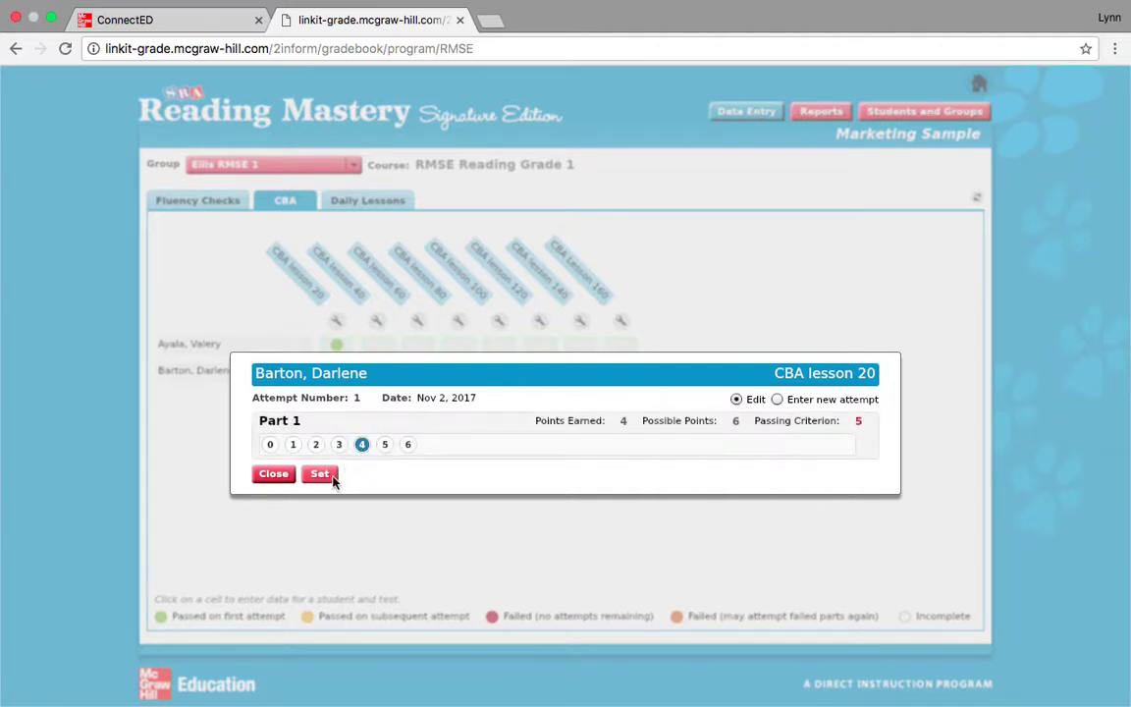
{"action": "left_click", "coordinate": [329, 477]}
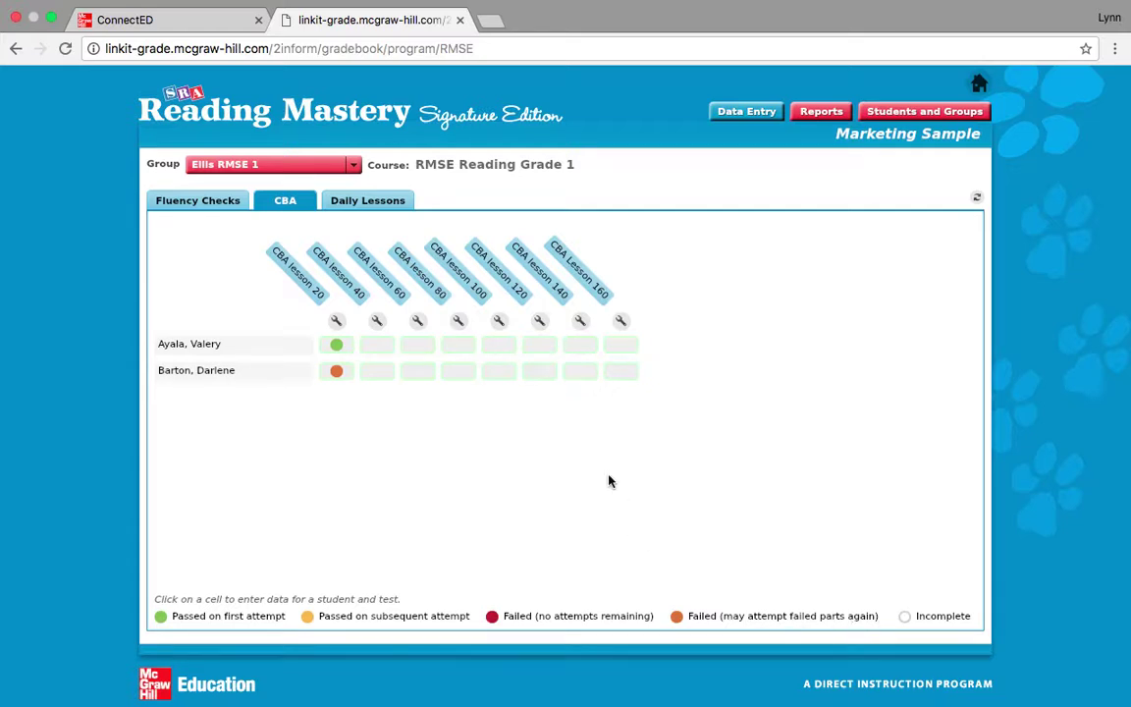
- Reopen the second student's CBA lesson 20 result, edit the attempt's score to 1 point, and save it
{"action": "left_click", "coordinate": [336, 371]}
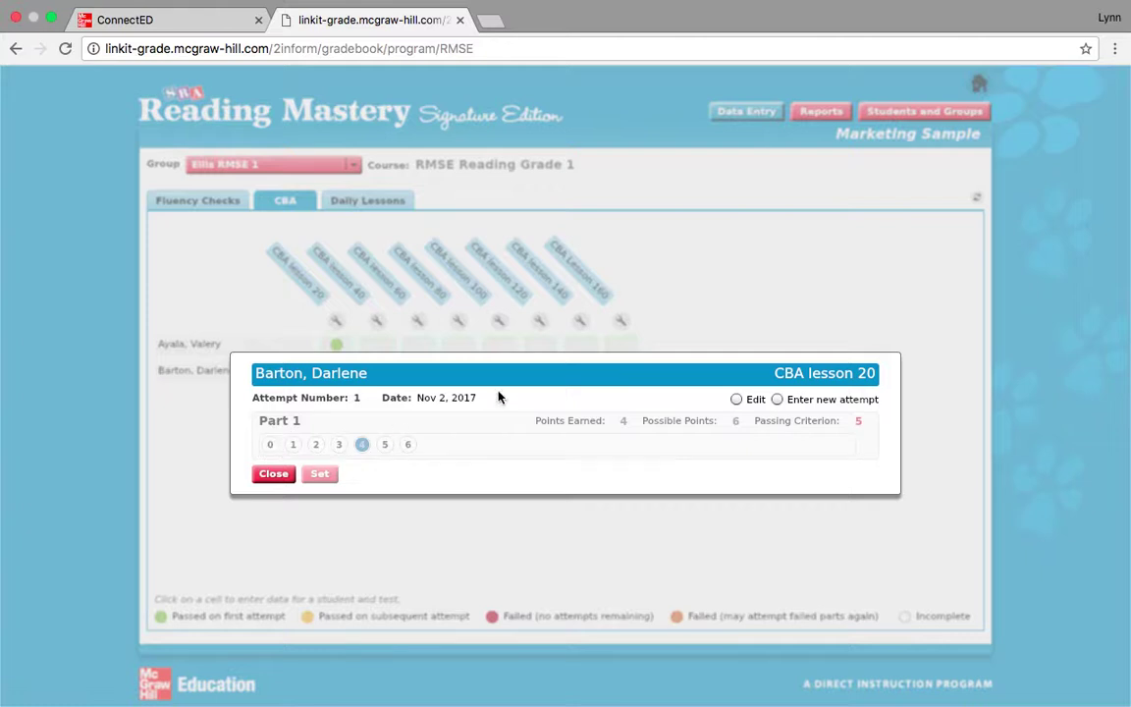
{"action": "left_click", "coordinate": [737, 400]}
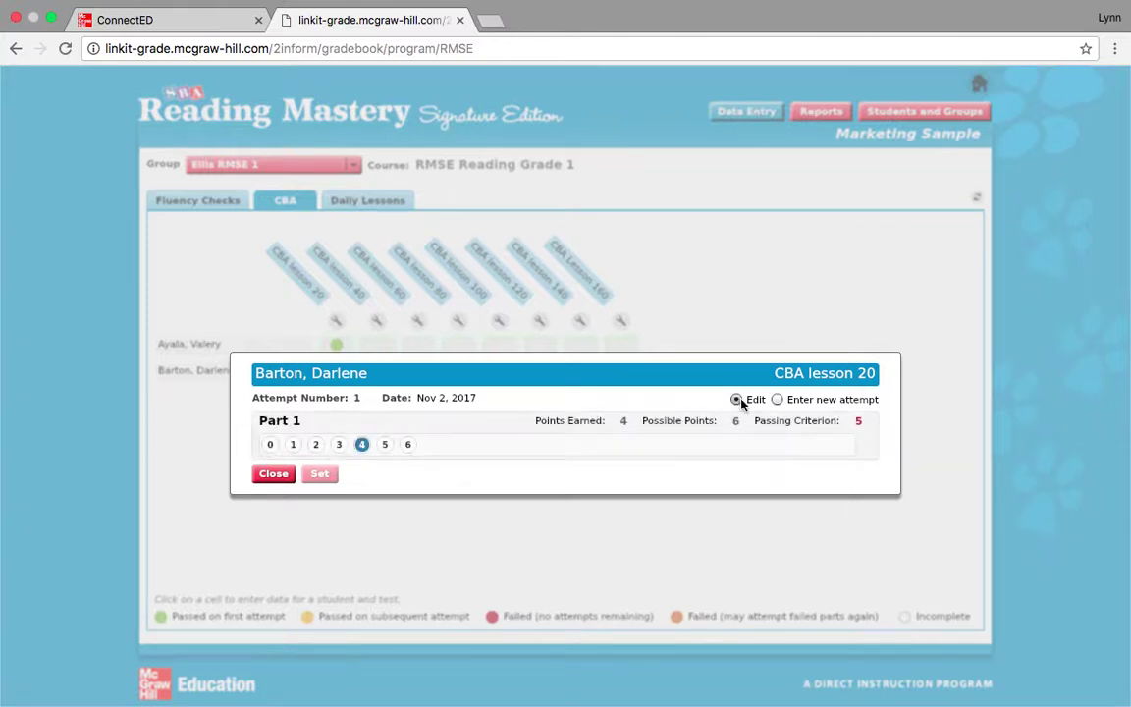
{"action": "left_click", "coordinate": [293, 445]}
{"action": "left_click", "coordinate": [321, 473]}
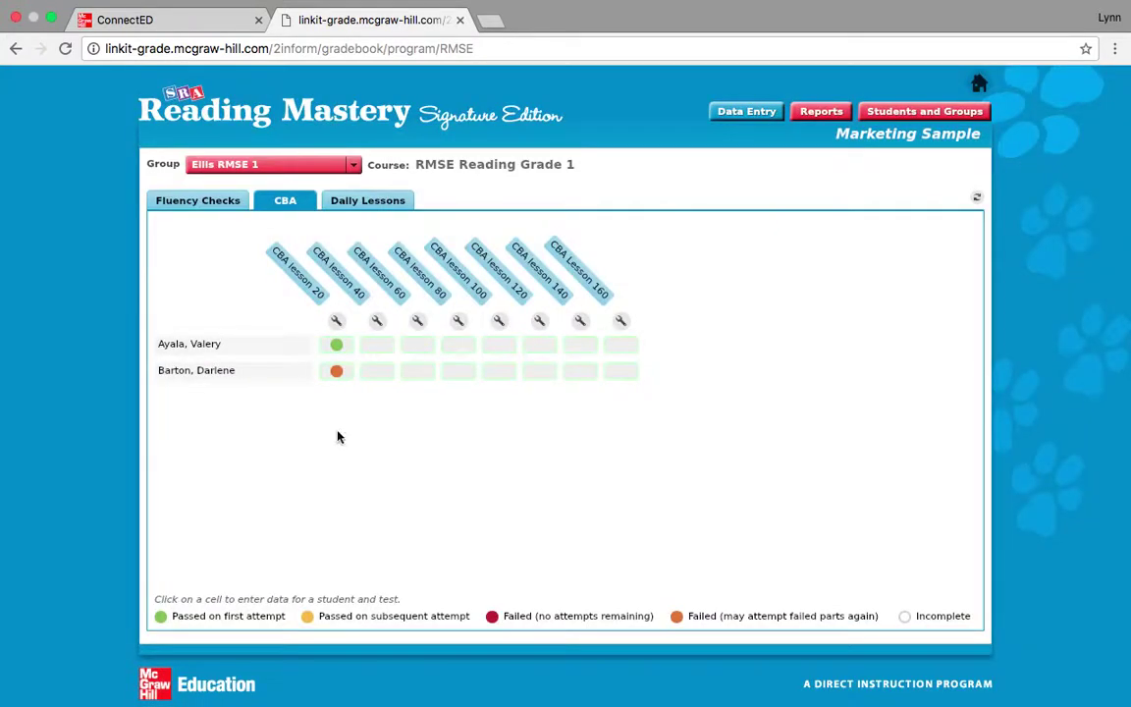
- Examine the group and individual remedies for CBA lesson 20
{"action": "left_click", "coordinate": [336, 323]}
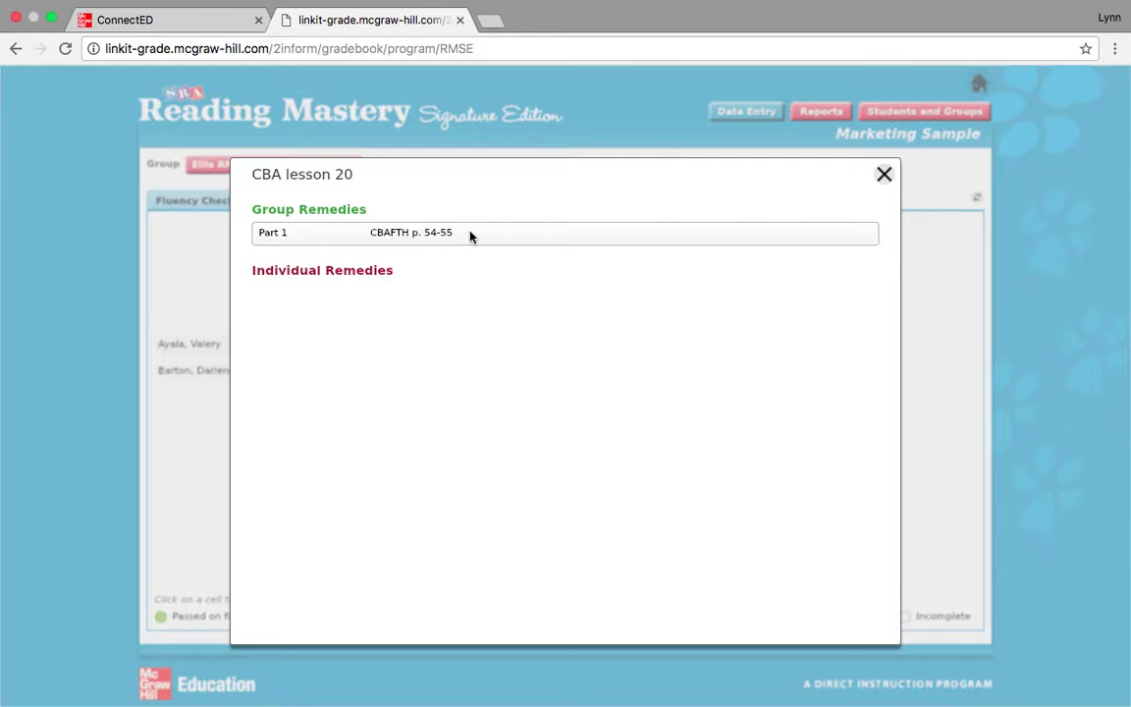
{"action": "left_click", "coordinate": [885, 173]}
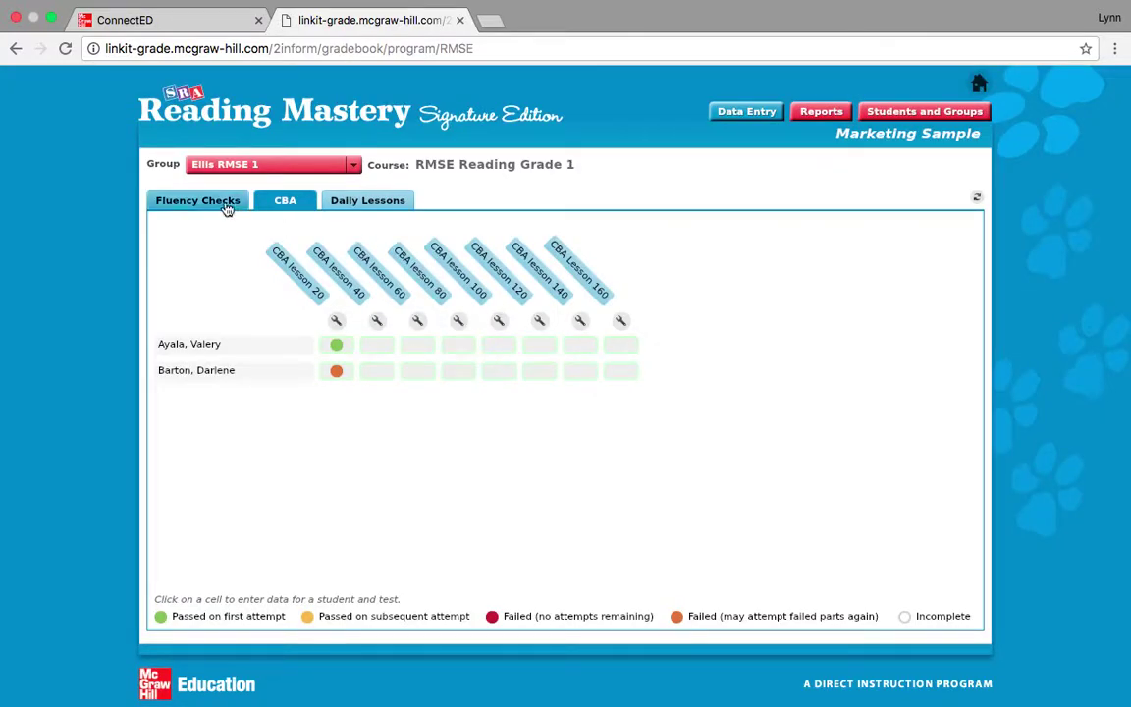
- Record Fluency Lesson 5 for the first student with an error count of 4 and a time of 130 seconds, and save
{"action": "left_click", "coordinate": [227, 206]}
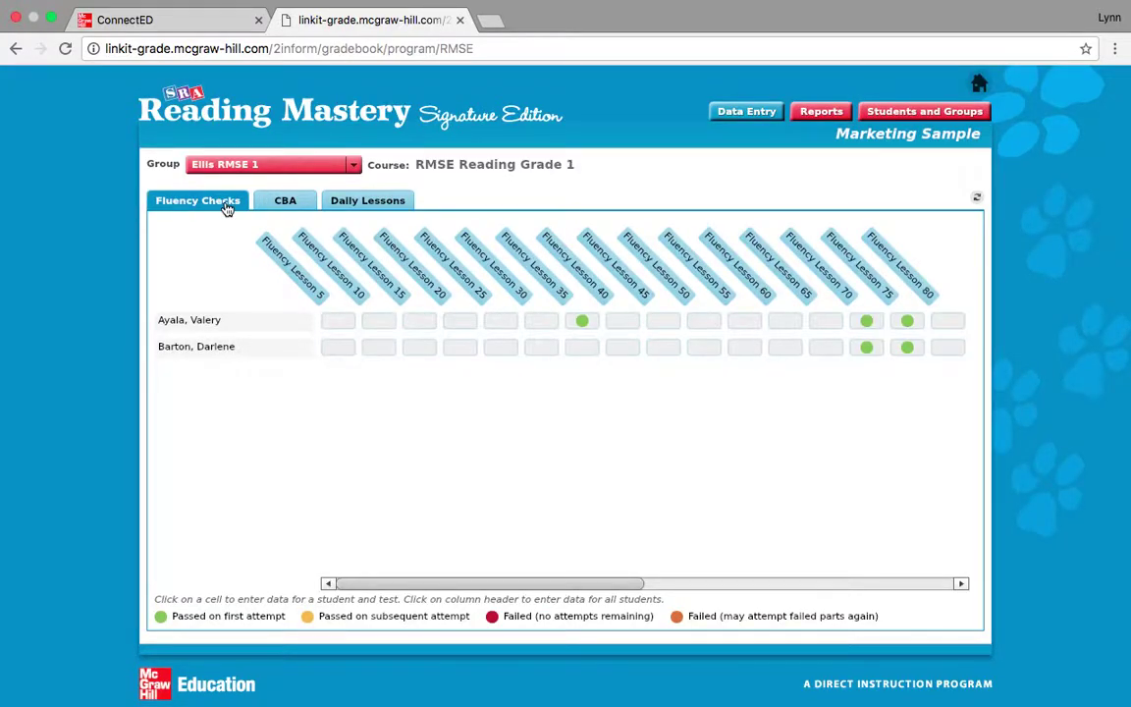
{"action": "left_click", "coordinate": [335, 324]}
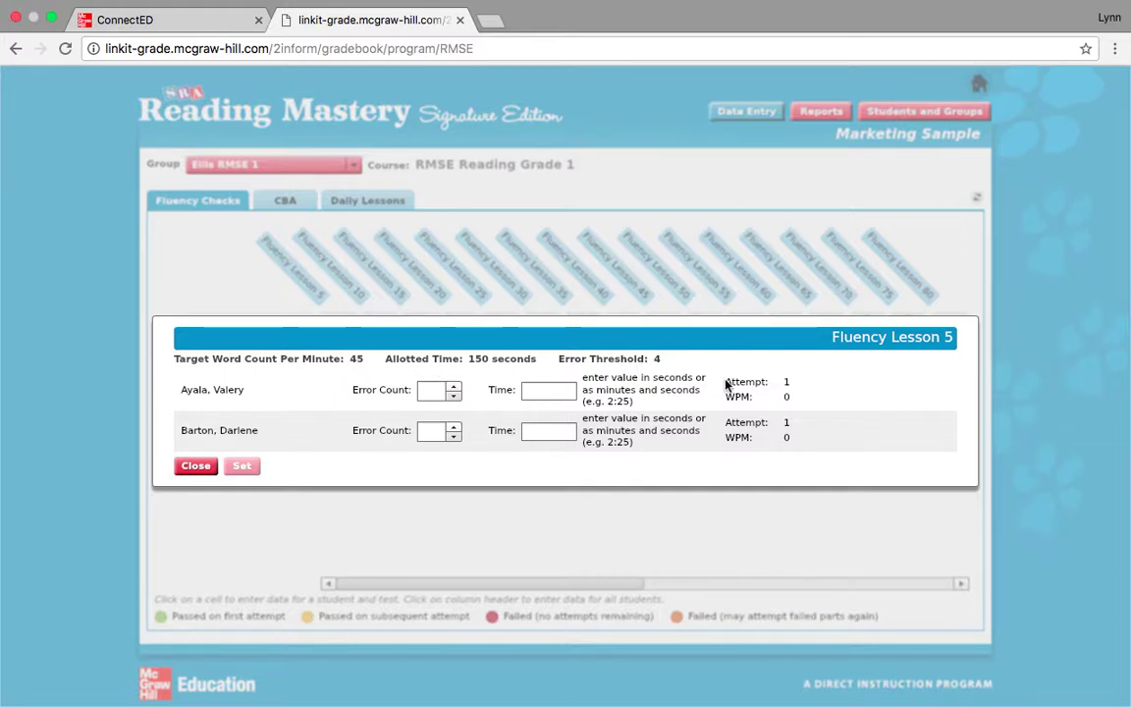
{"action": "left_click", "coordinate": [451, 402]}
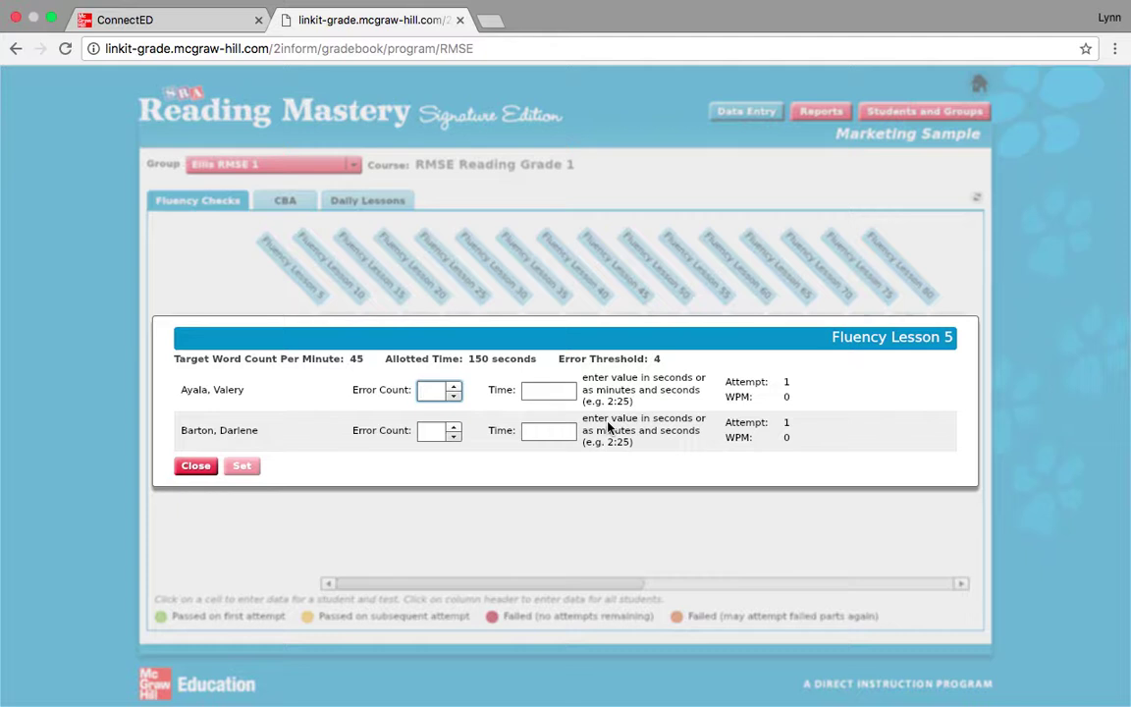
{"action": "type", "text": "4"}
{"action": "left_click", "coordinate": [565, 395]}
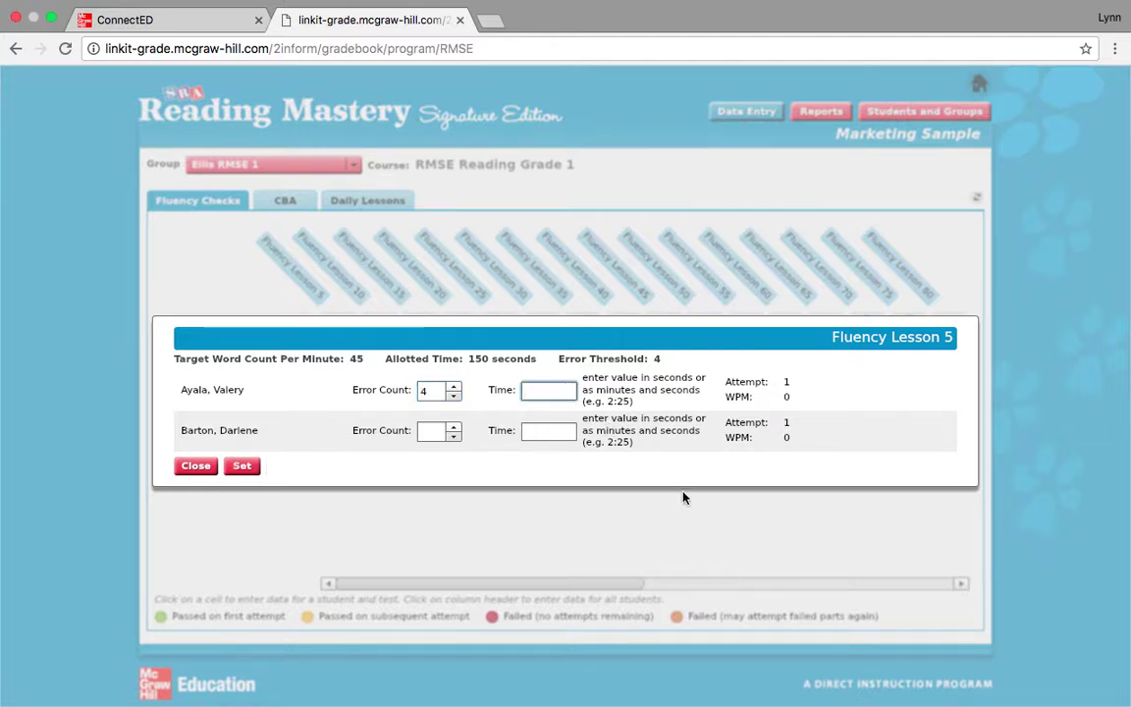
{"action": "type", "text": "130"}
{"action": "left_click", "coordinate": [243, 466]}
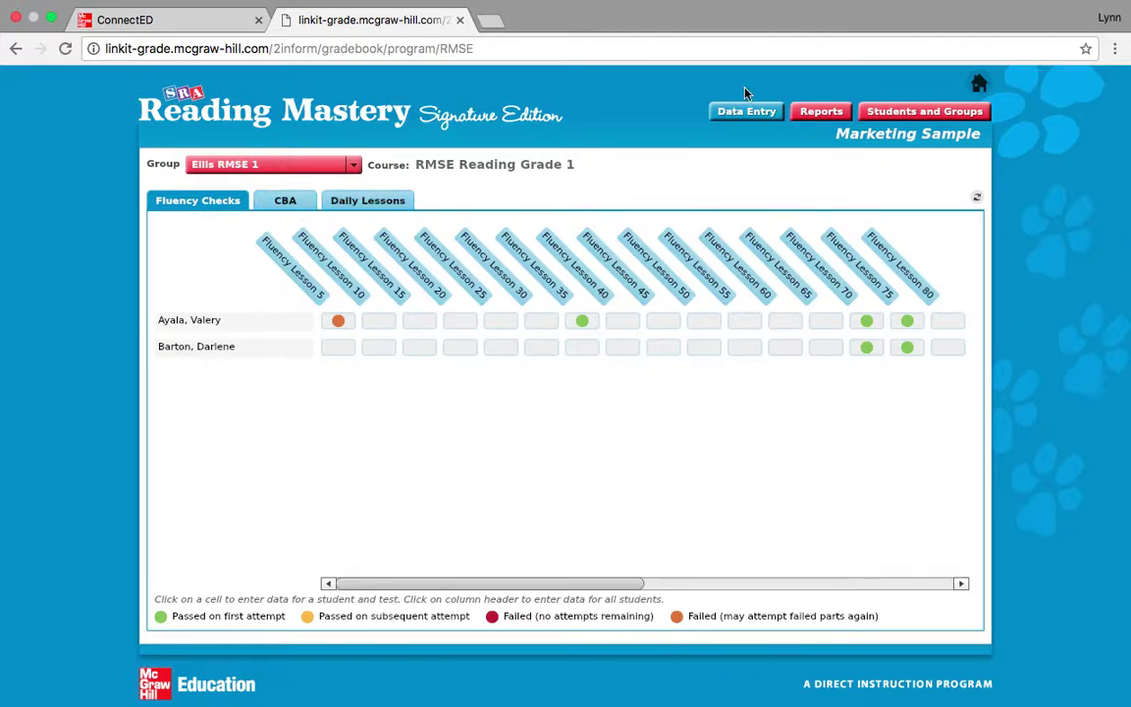
- Open the group summary report for the same RMSE Reading Grade 1 group
{"action": "left_click", "coordinate": [823, 112]}
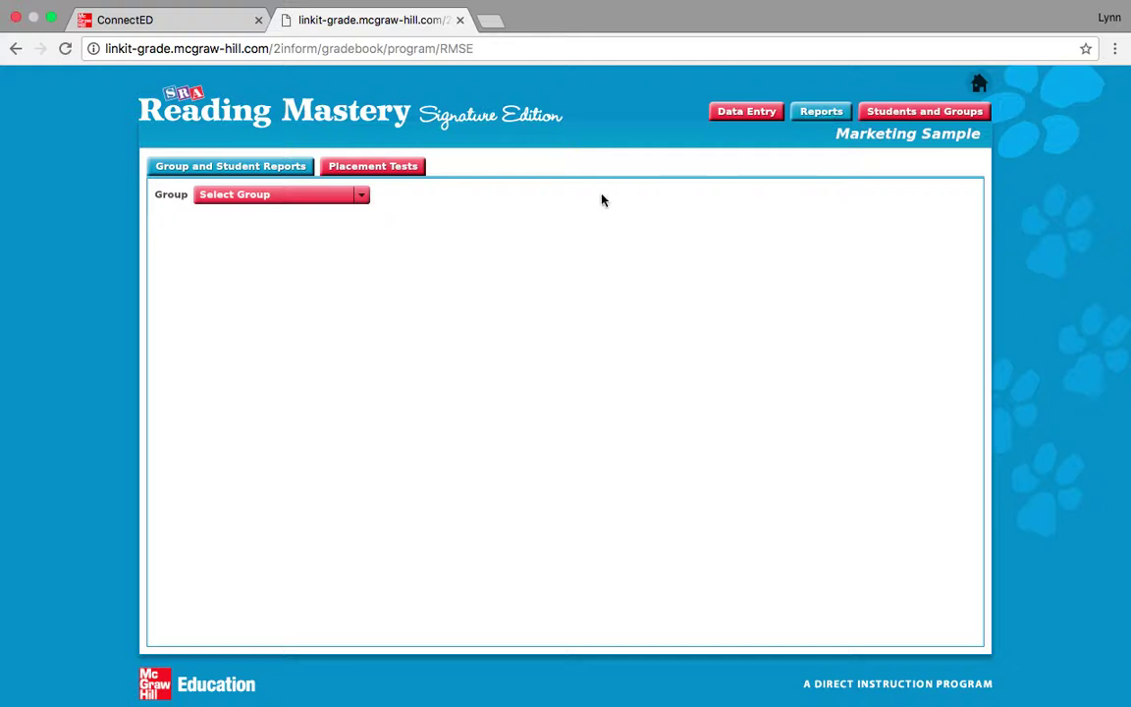
{"action": "left_click", "coordinate": [328, 196]}
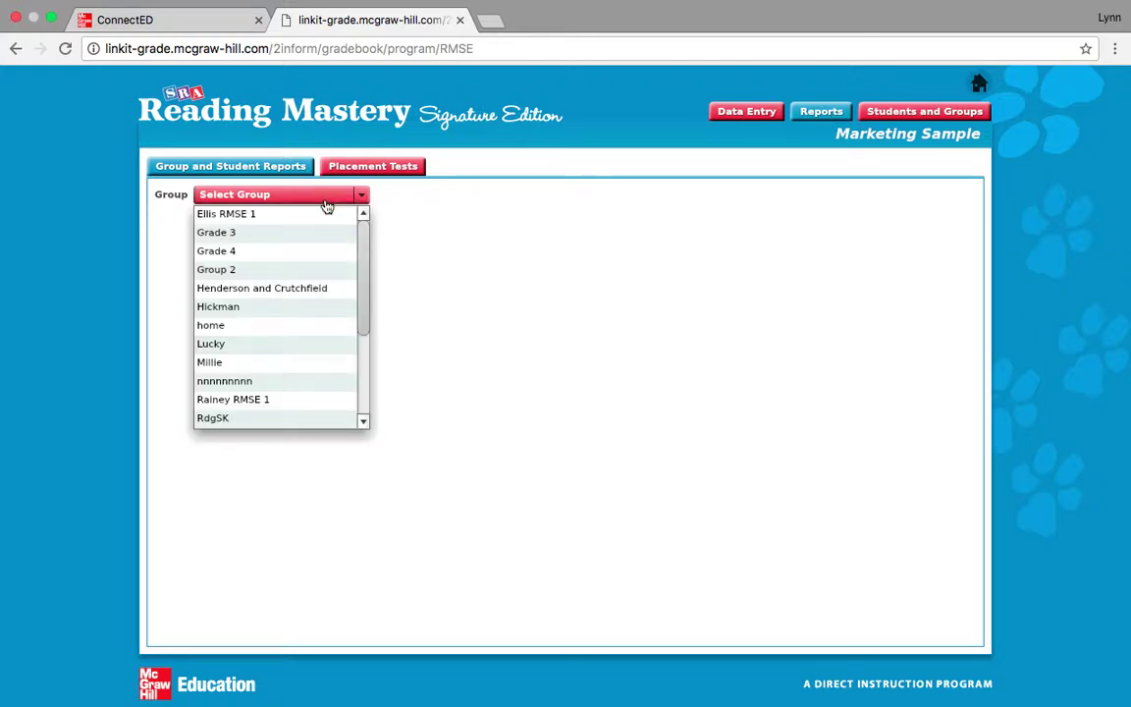
{"action": "left_click", "coordinate": [323, 218]}
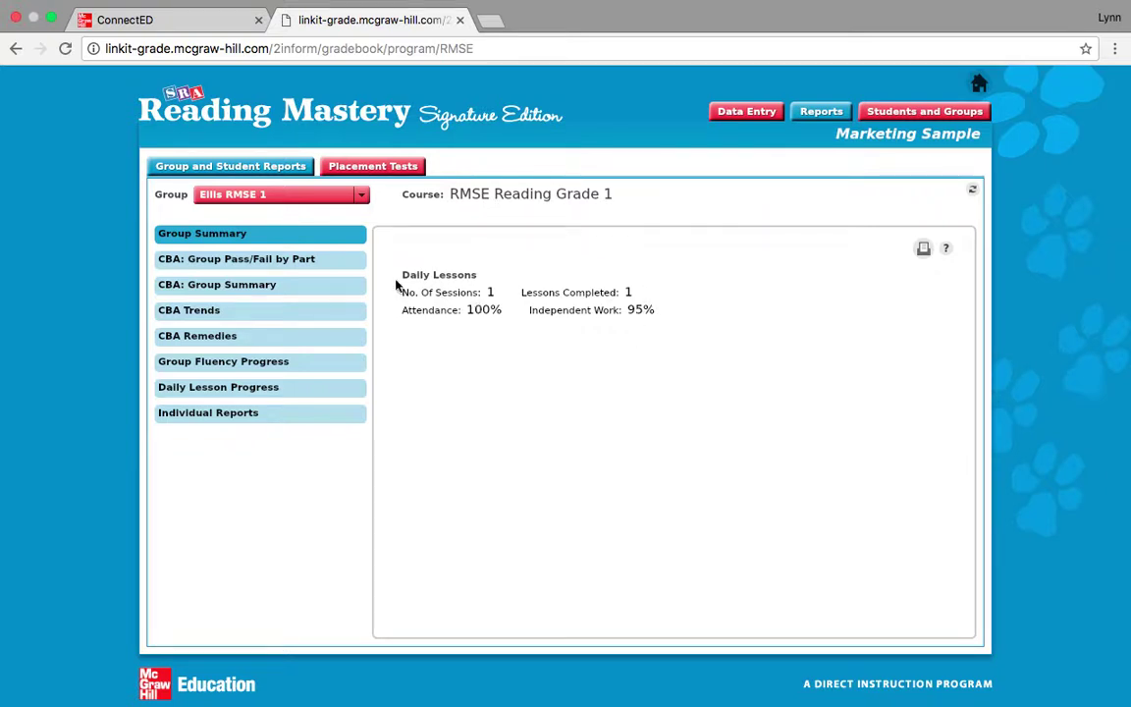
- Examine the passing and failing shares for CBA lesson 20 in the group's CBA pass/fail by part report
{"action": "left_click", "coordinate": [324, 263]}
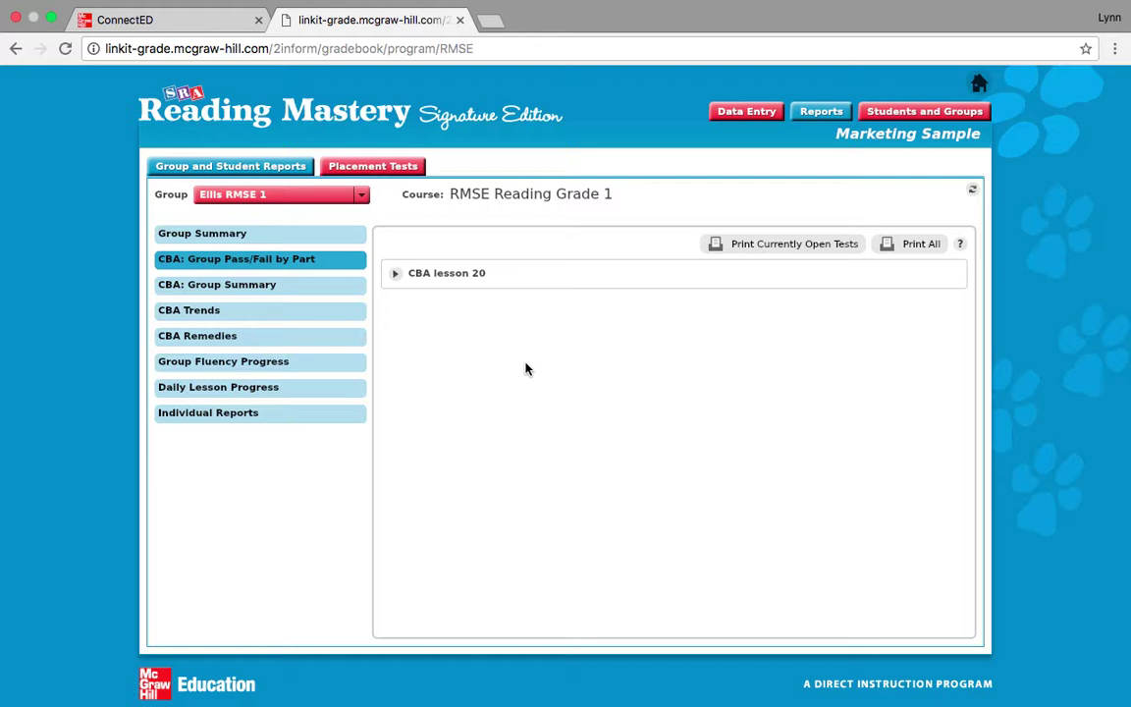
{"action": "left_click", "coordinate": [402, 279]}
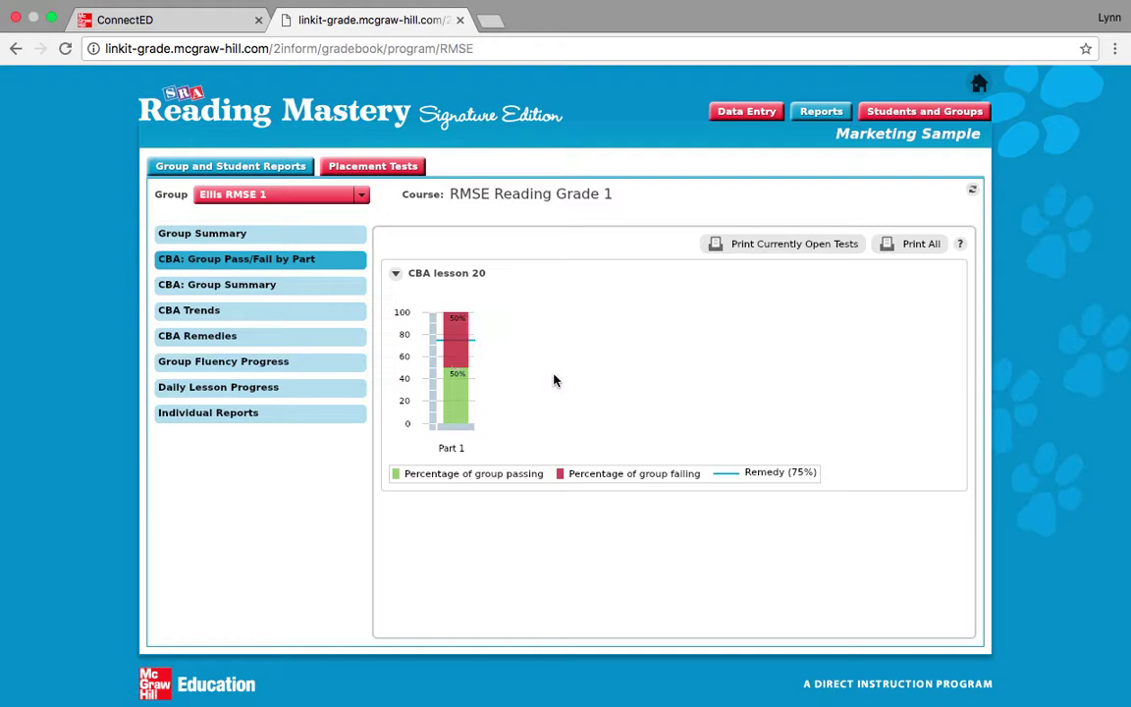
{"action": "mouse_move", "coordinate": [466, 406]}
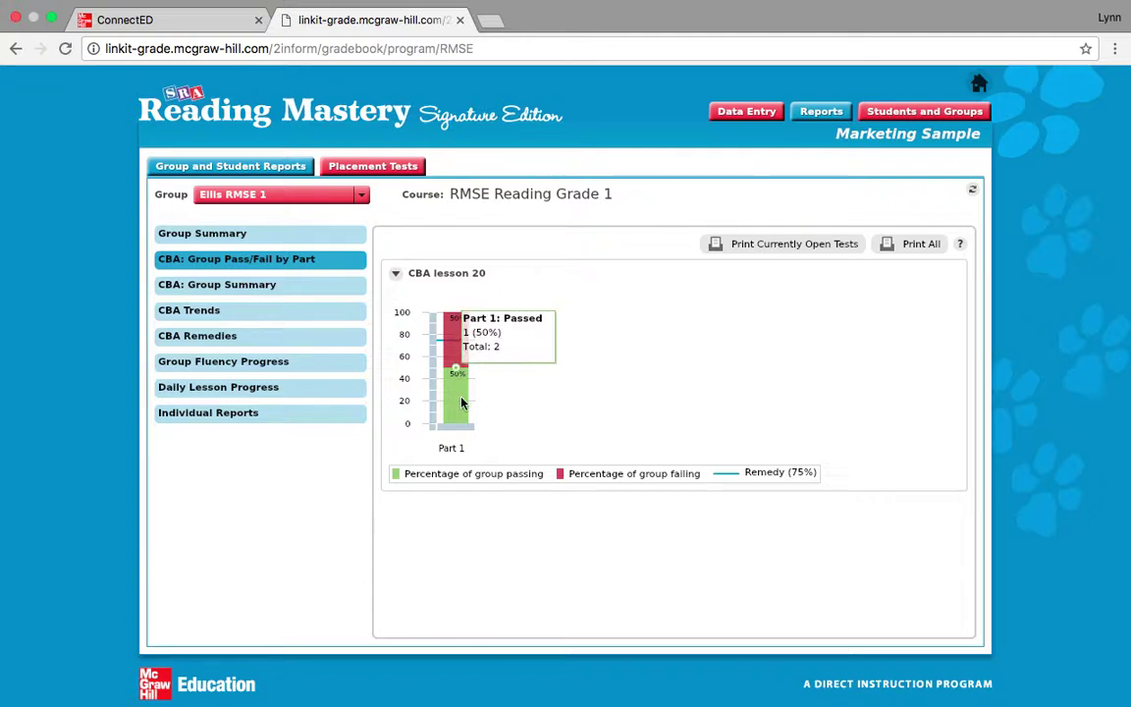
{"action": "mouse_move", "coordinate": [467, 354]}
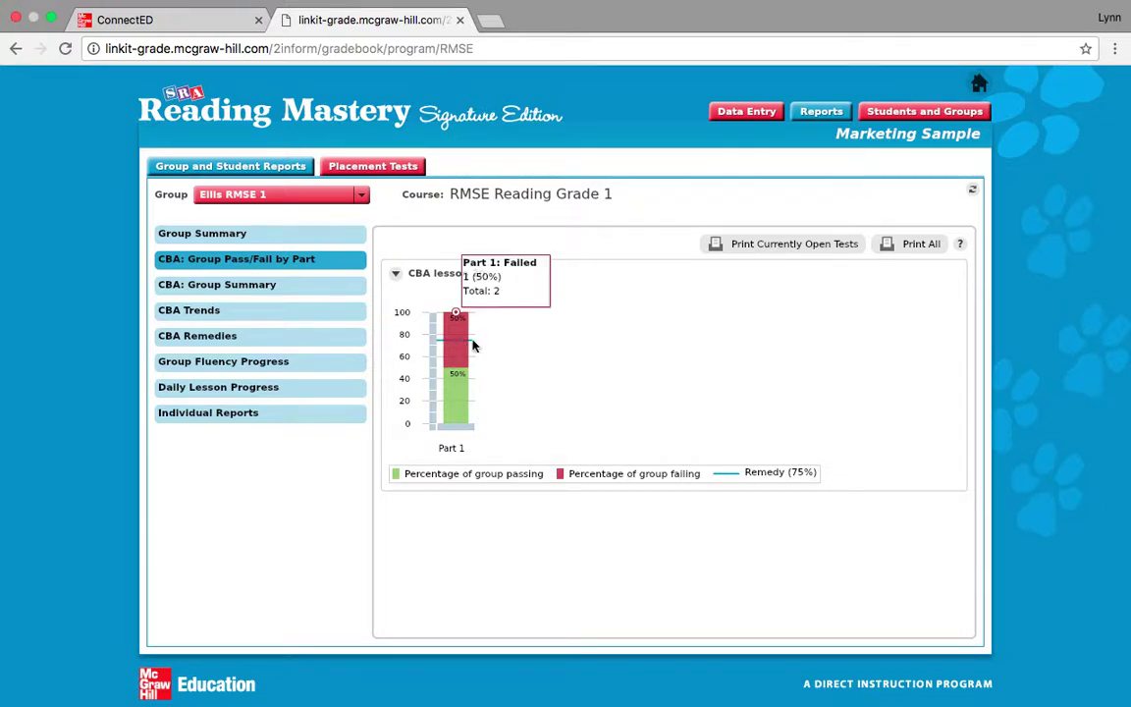
- Examine the results and group remedy needs for CBA lessons 40 and 20 in the CBA group summary report
{"action": "left_click", "coordinate": [310, 285]}
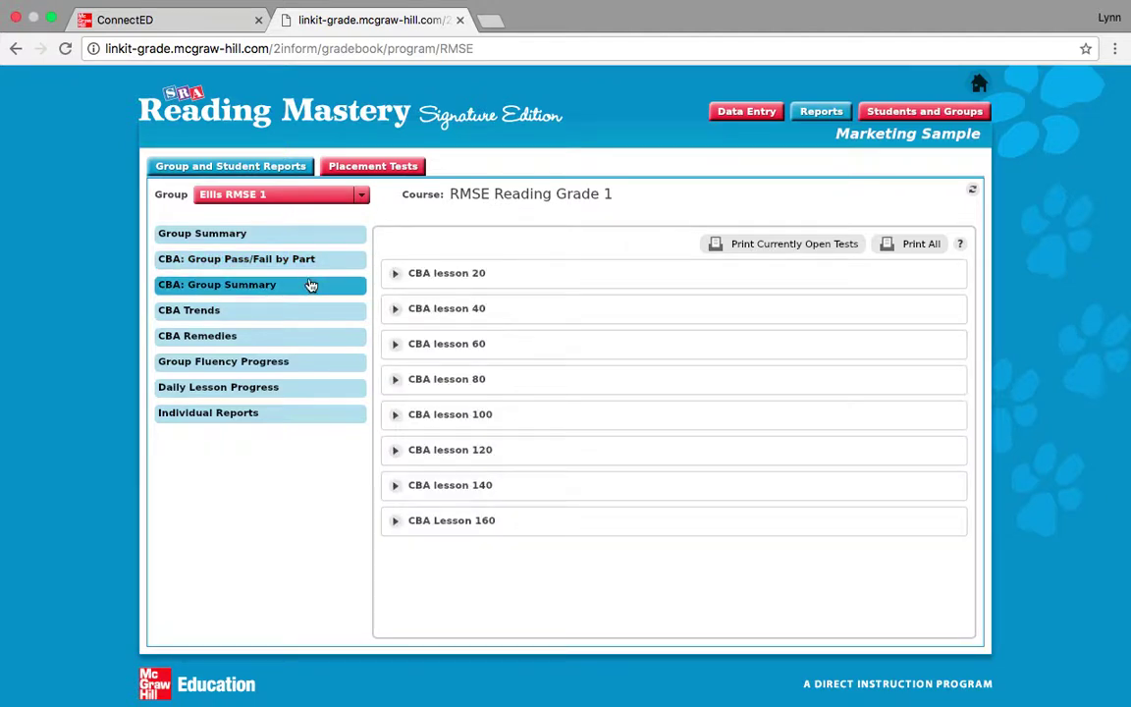
{"action": "left_click", "coordinate": [396, 309]}
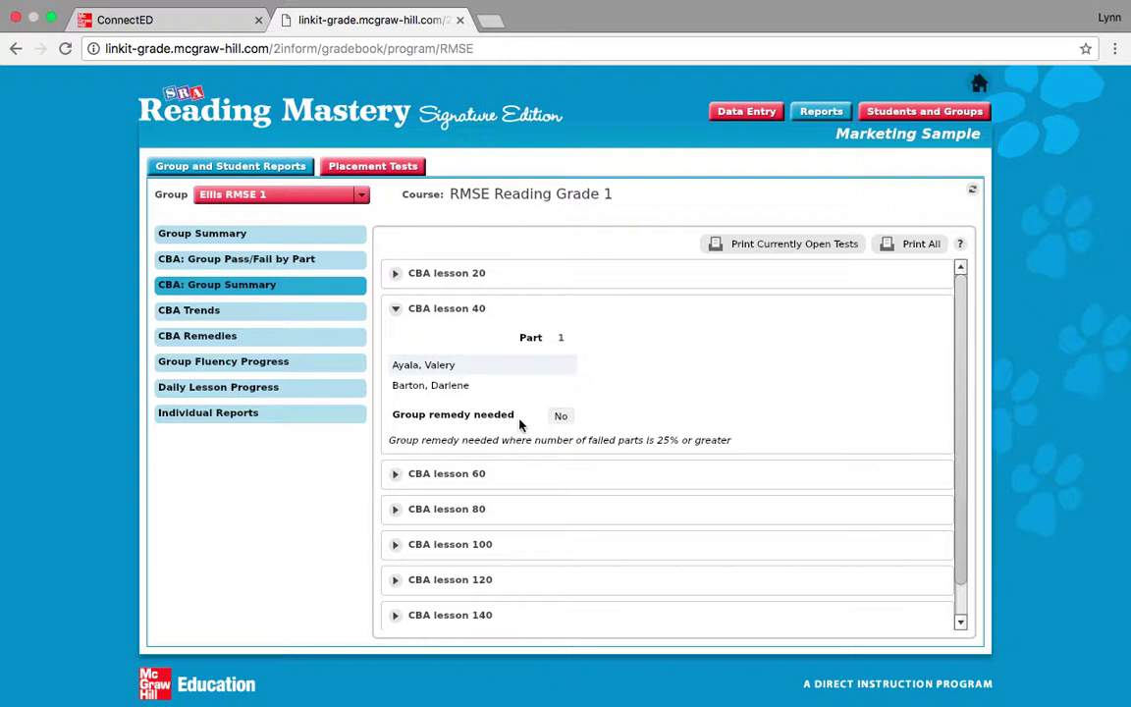
{"action": "left_click", "coordinate": [396, 274]}
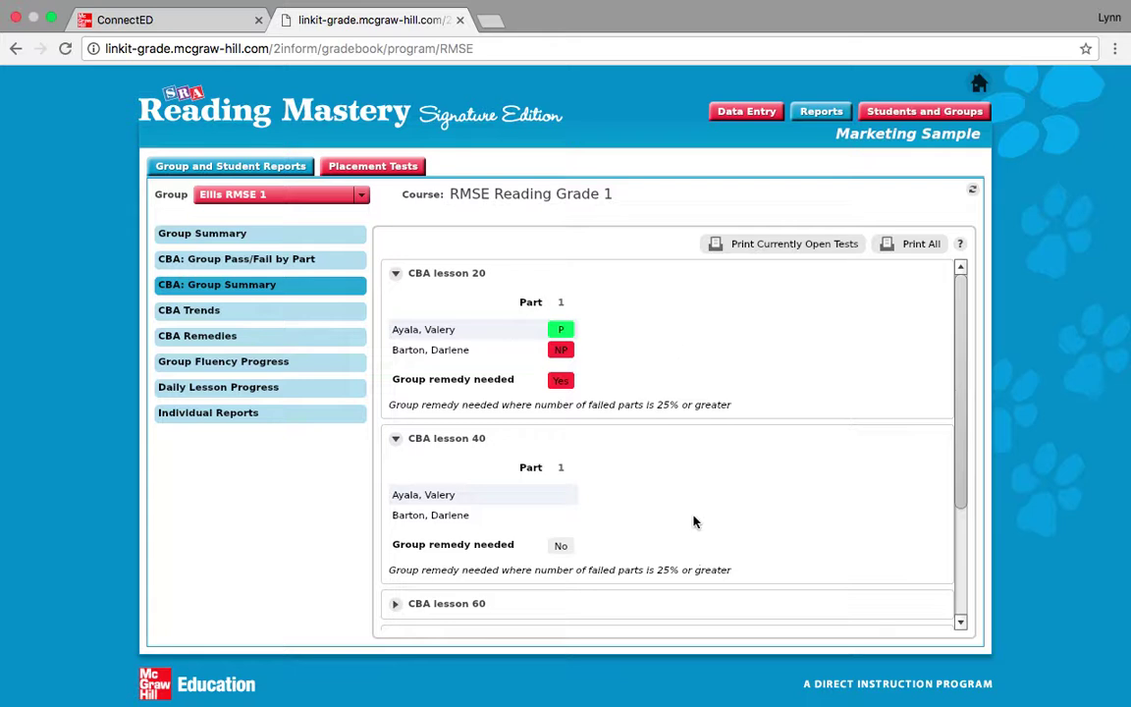
- Examine the CBA trends charts by student and by test, and view the tests offered in the CBA remedies report
{"action": "left_click", "coordinate": [274, 312]}
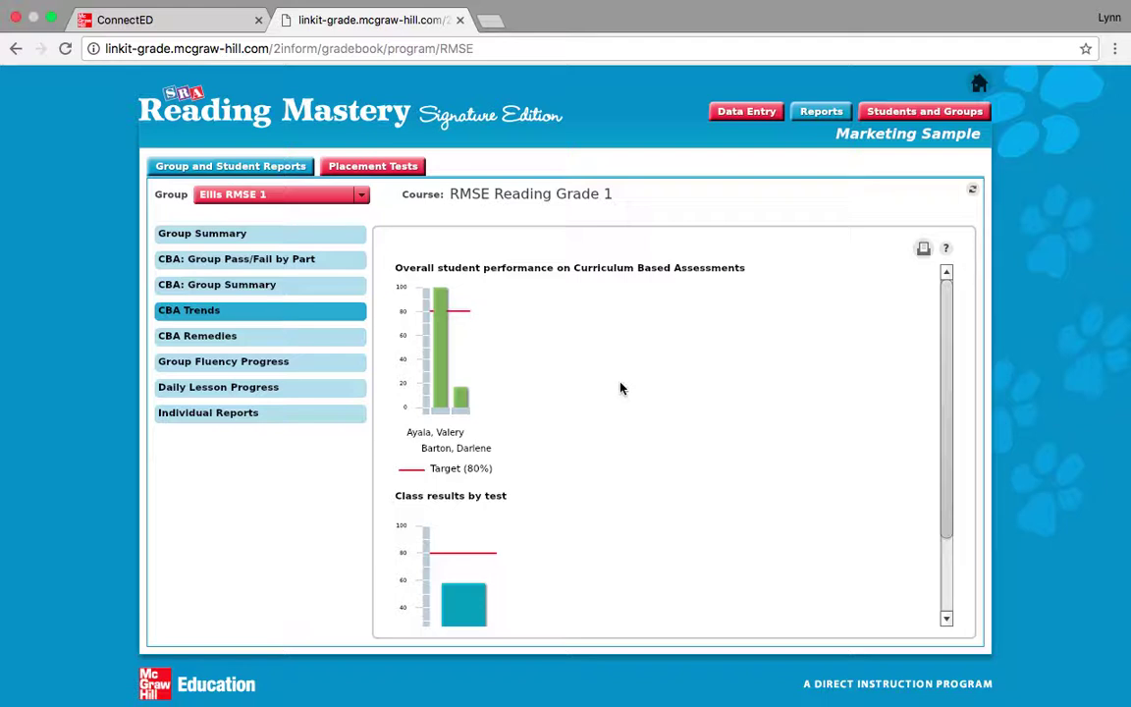
{"action": "mouse_move", "coordinate": [440, 384]}
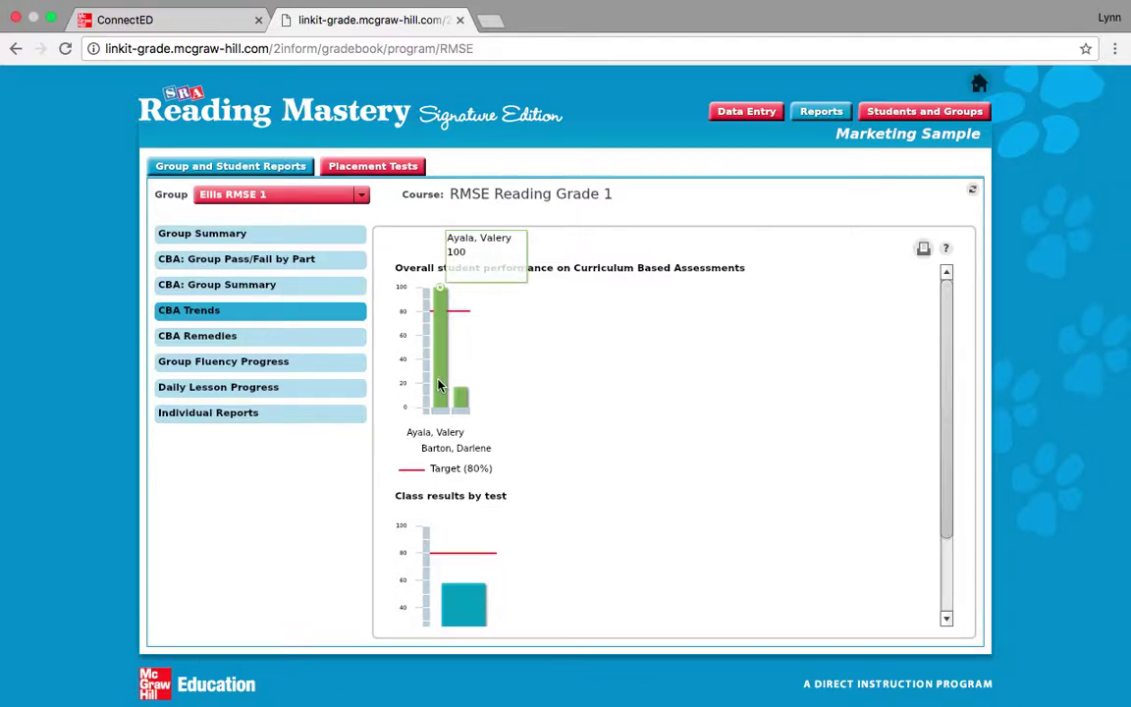
{"action": "mouse_move", "coordinate": [463, 410]}
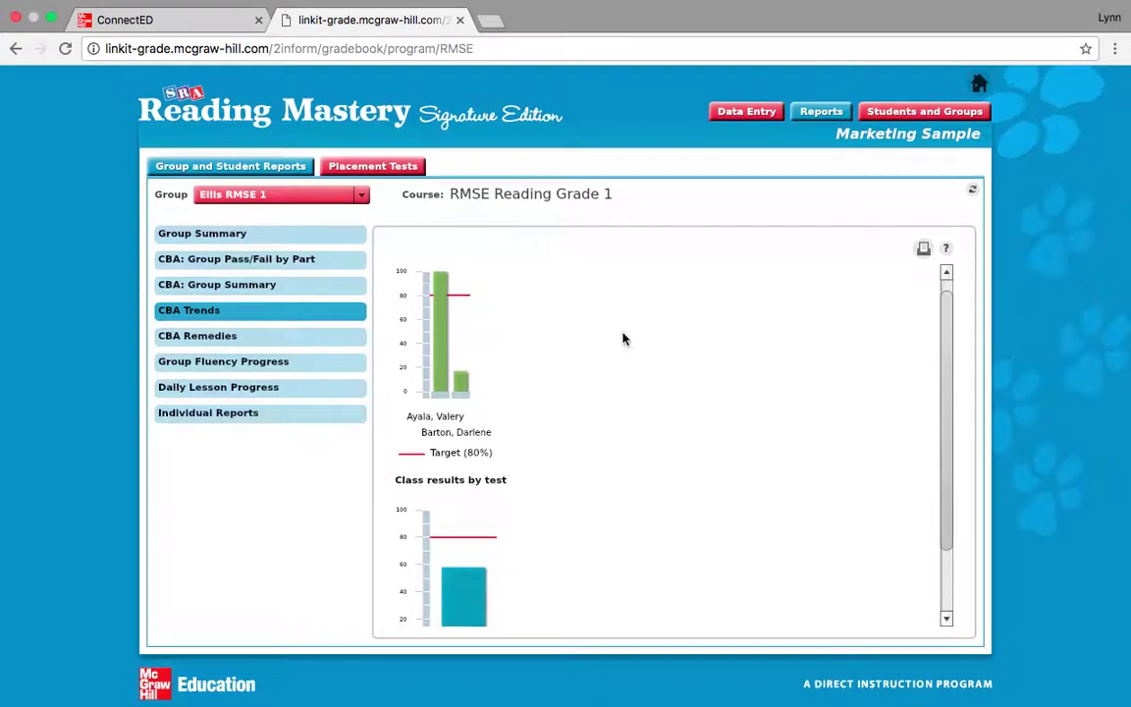
{"action": "scroll", "coordinate": [627, 333], "scroll_direction": "down", "scroll_amount": 3}
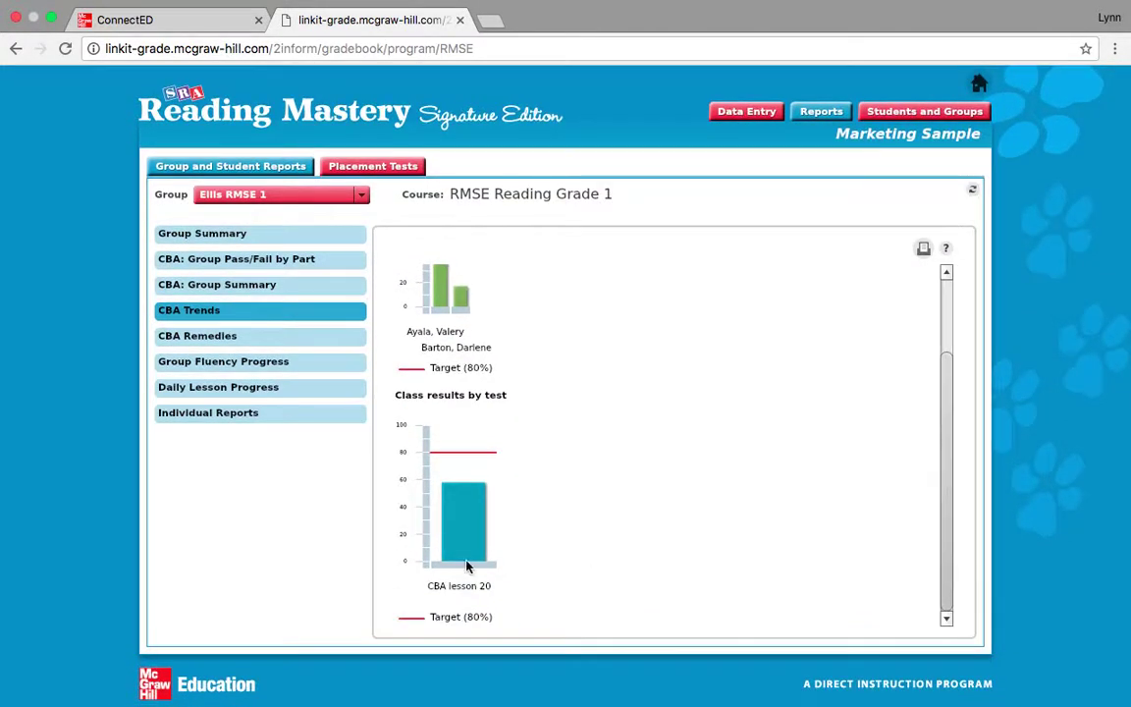
{"action": "mouse_move", "coordinate": [457, 520]}
{"action": "left_click", "coordinate": [265, 342]}
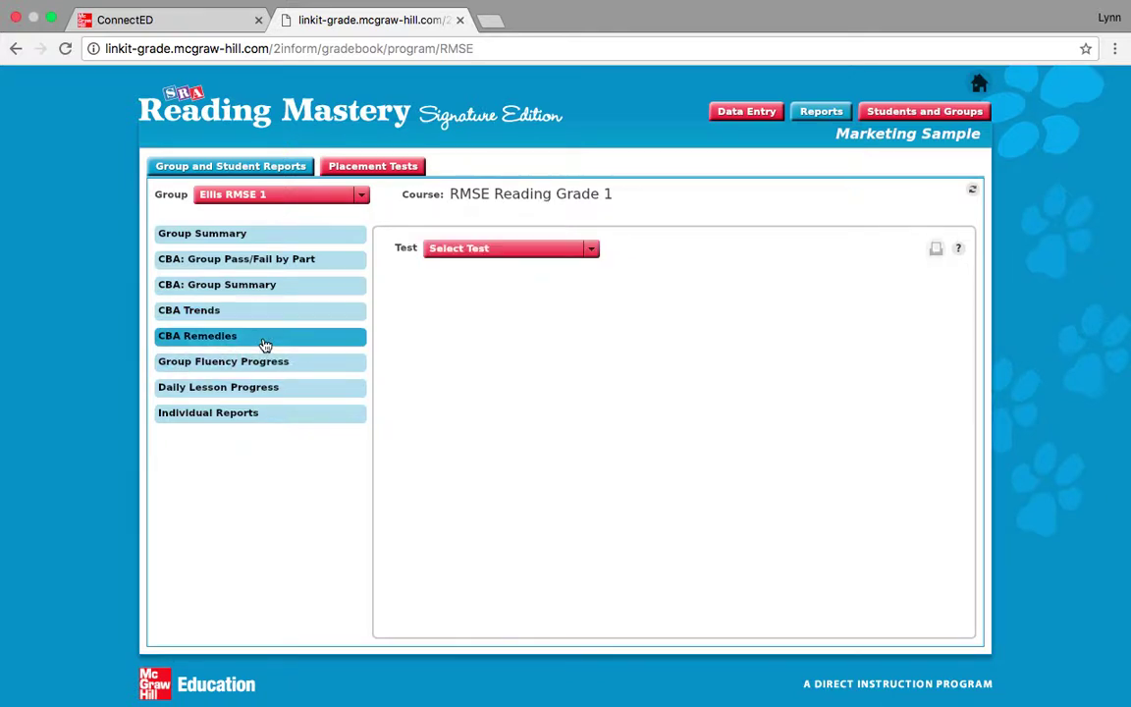
{"action": "left_click", "coordinate": [522, 248]}
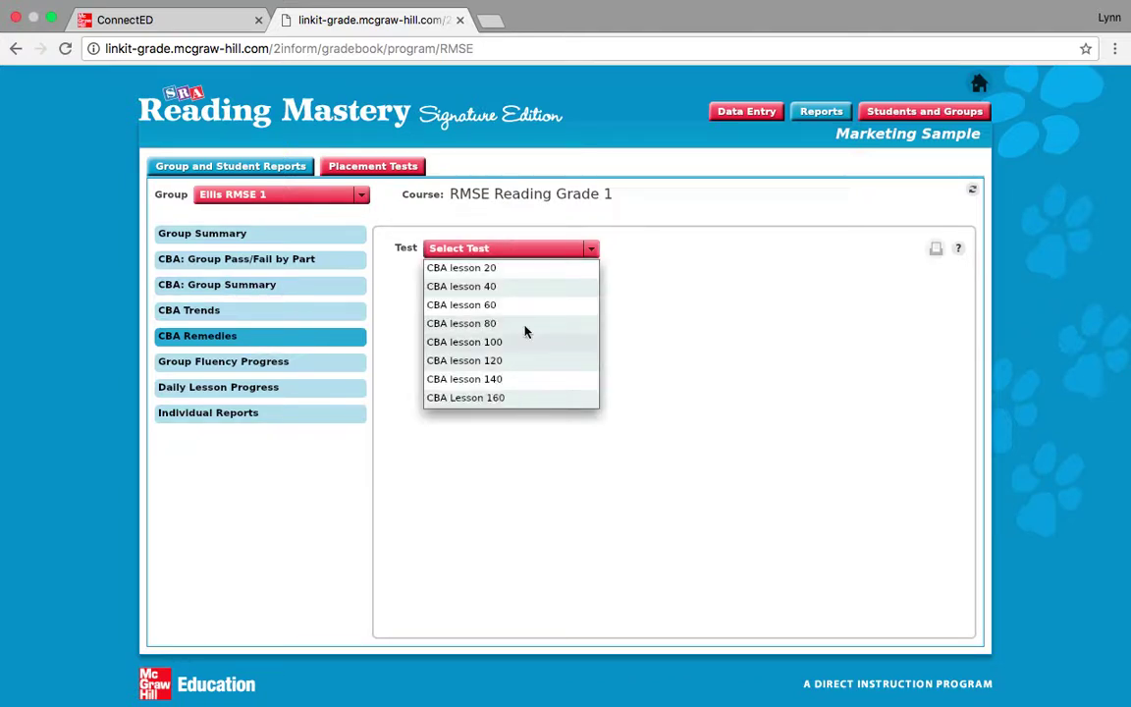
- Review the group fluency progress chart and the daily lesson progress report
{"action": "left_click", "coordinate": [289, 371]}
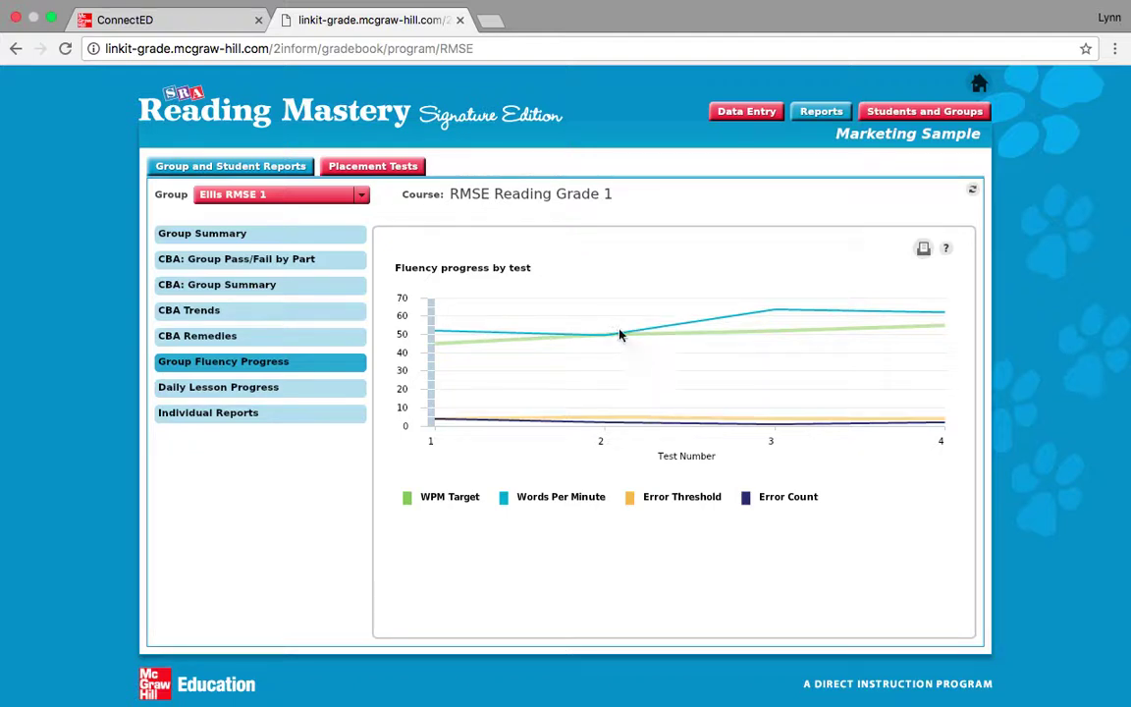
{"action": "mouse_move", "coordinate": [774, 311]}
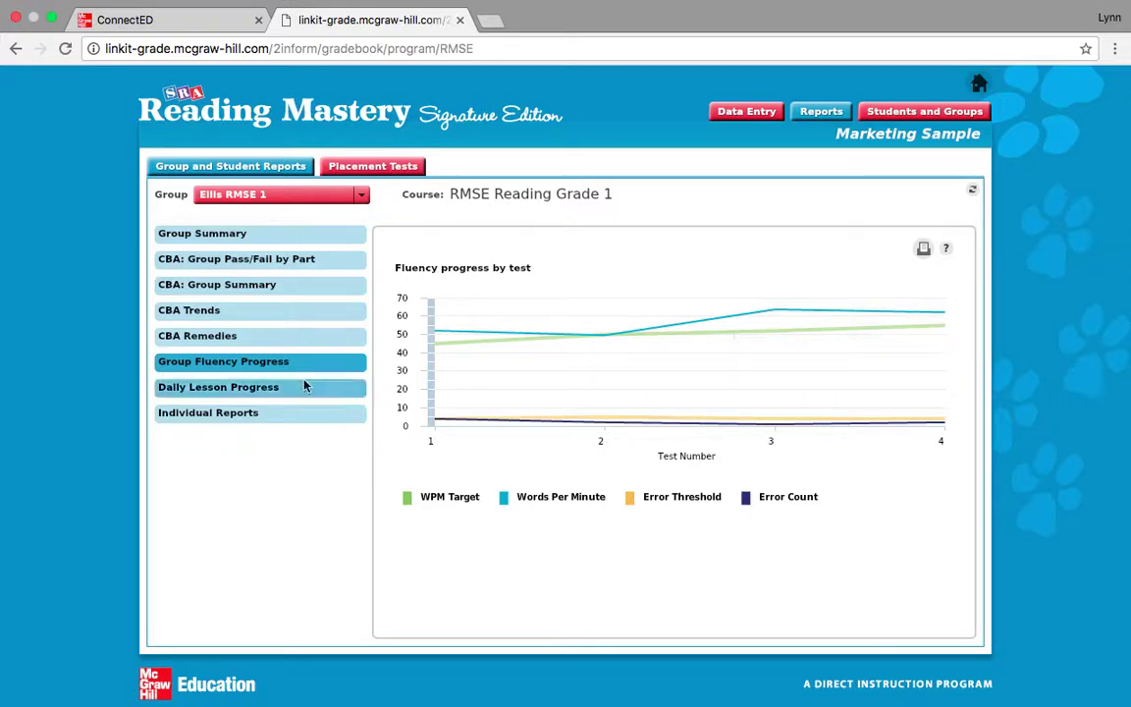
{"action": "left_click", "coordinate": [271, 396]}
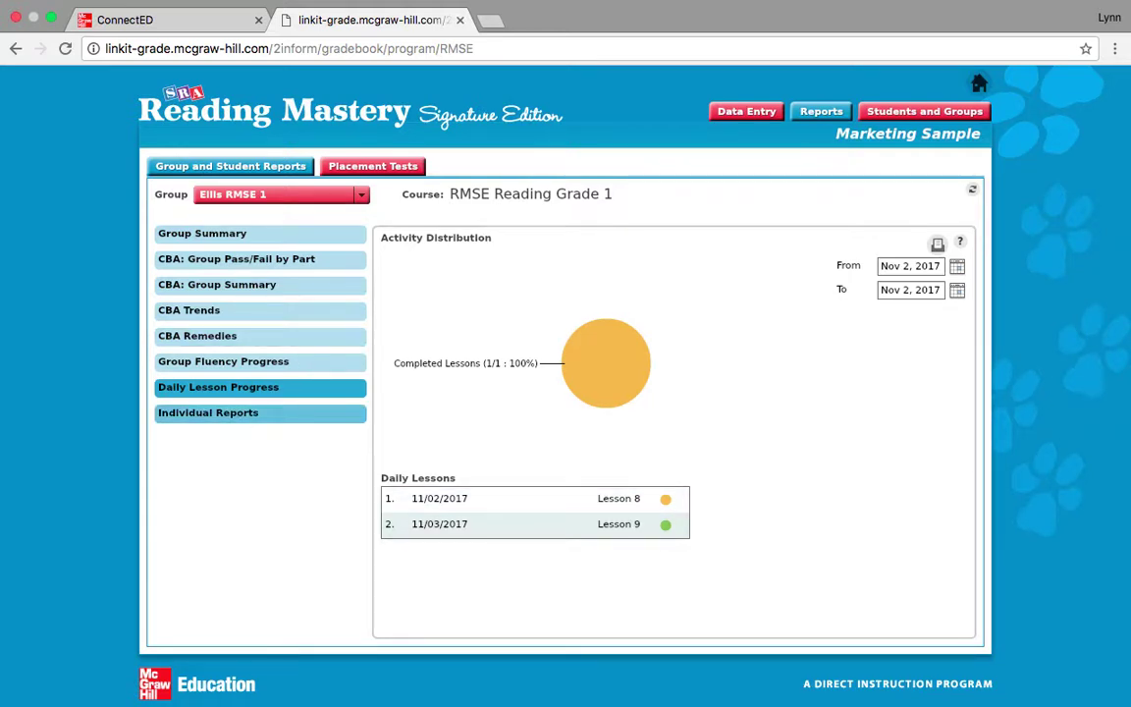
- Open the first student's individual report and examine the daily lesson snapshot and attendance chart
{"action": "left_click", "coordinate": [243, 417]}
{"action": "left_click", "coordinate": [567, 260]}
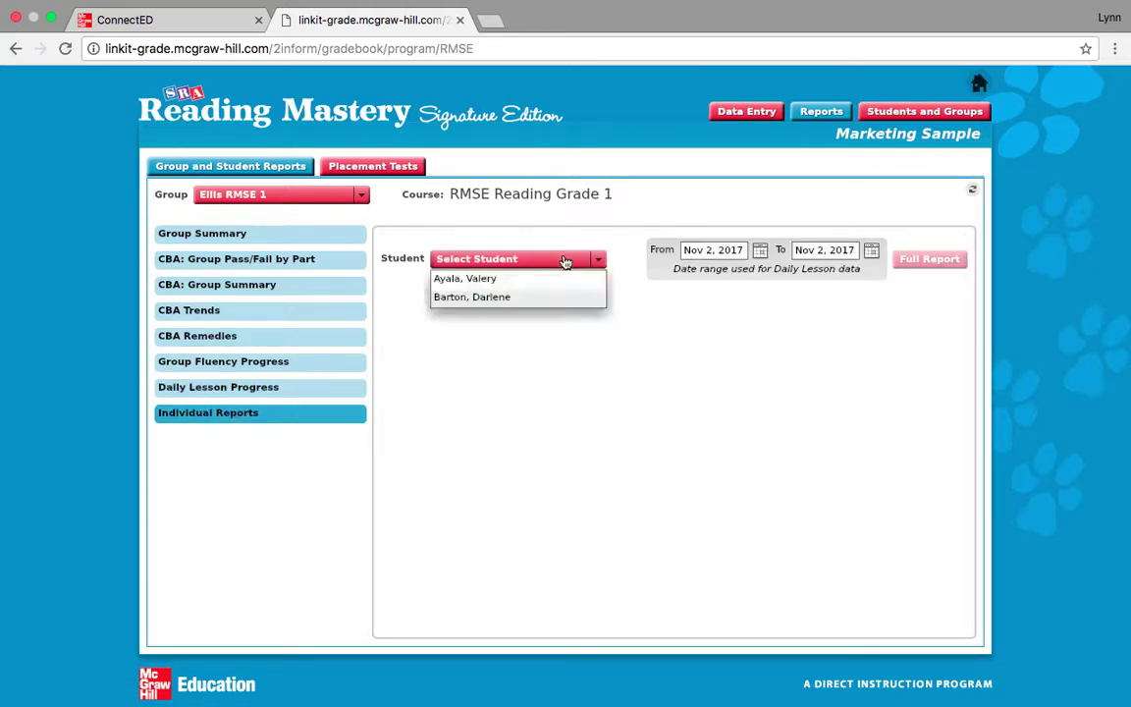
{"action": "left_click", "coordinate": [468, 279]}
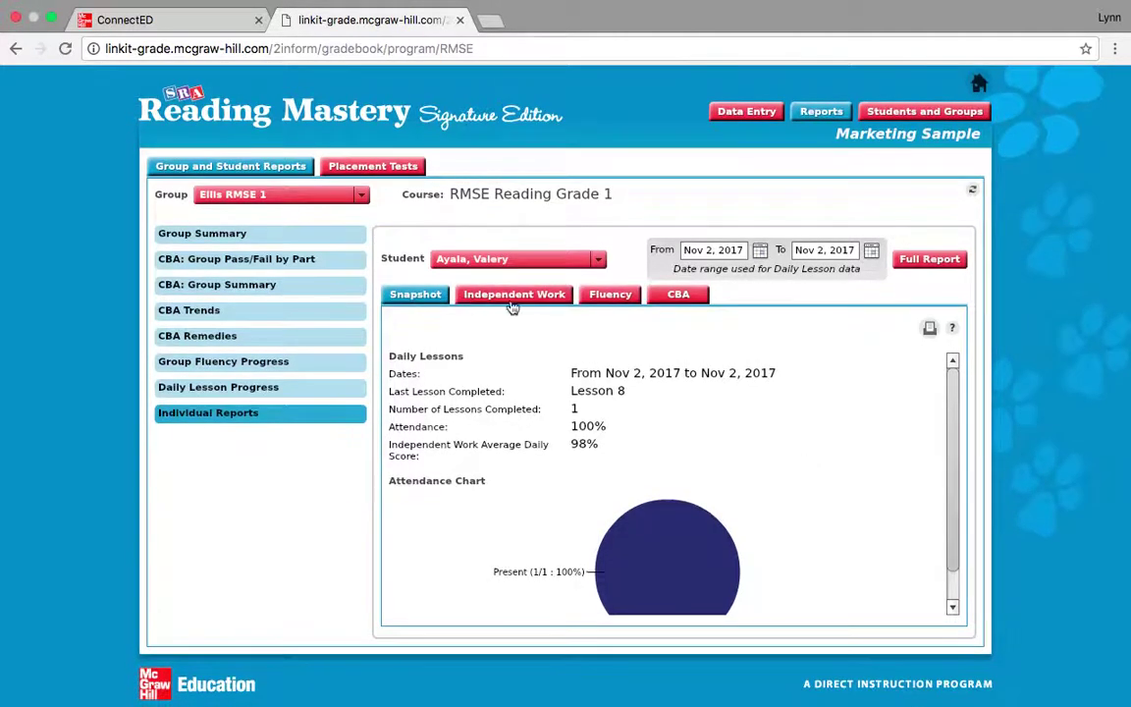
{"action": "scroll", "coordinate": [695, 504], "scroll_direction": "down", "scroll_amount": 1}
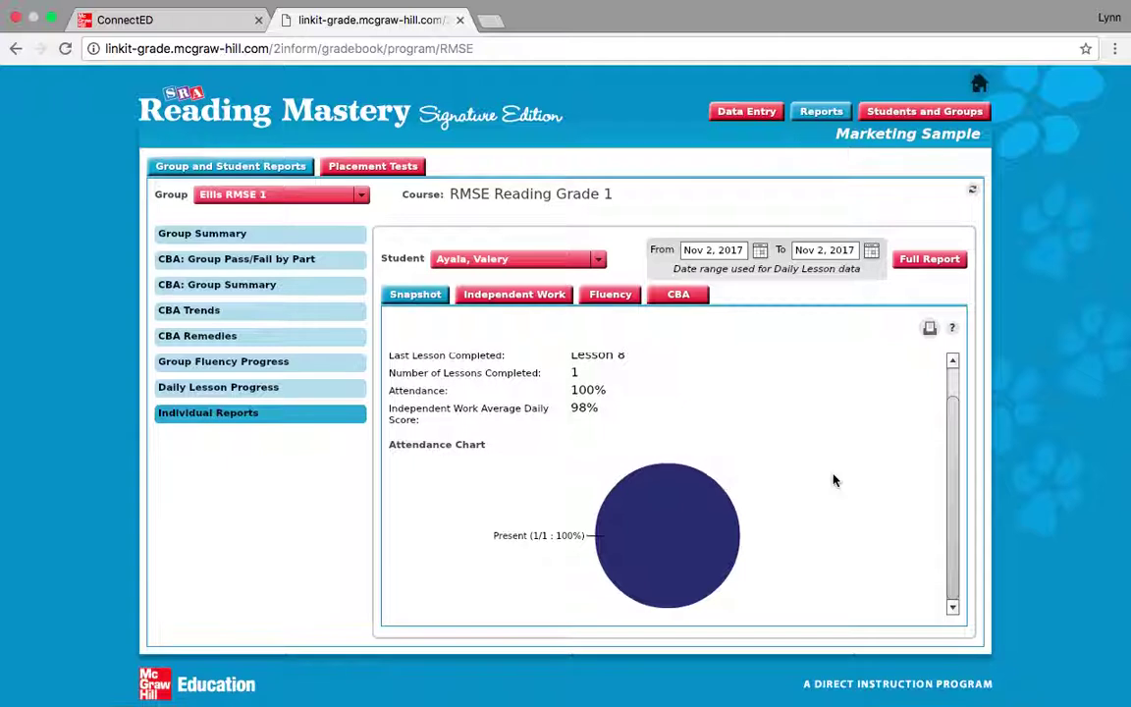
- Review the student's independent work, fluency and CBA charts in the individual report
{"action": "left_click", "coordinate": [548, 298]}
{"action": "left_click", "coordinate": [548, 297]}
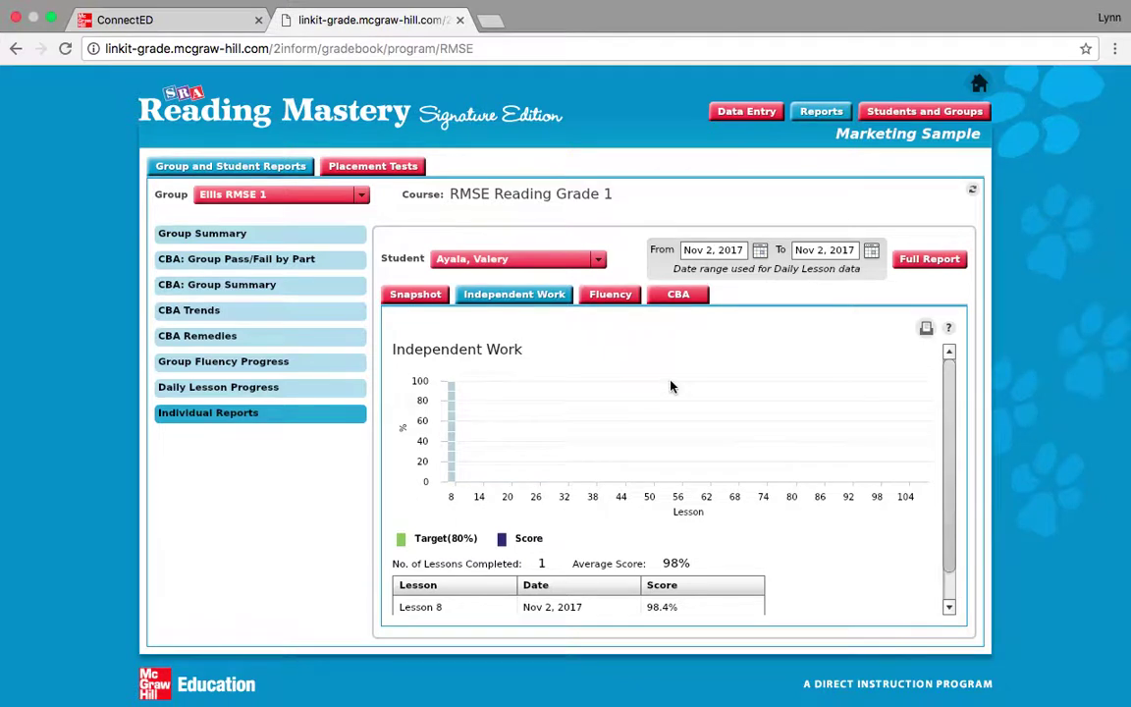
{"action": "left_click", "coordinate": [613, 300]}
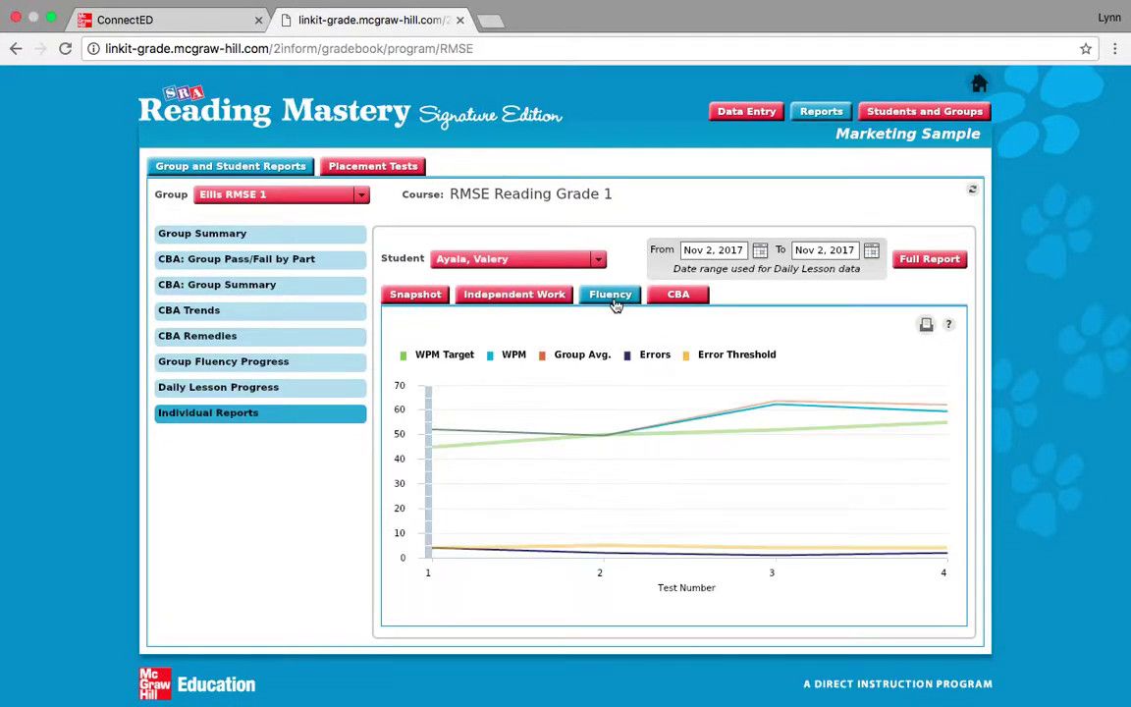
{"action": "left_click", "coordinate": [676, 297]}
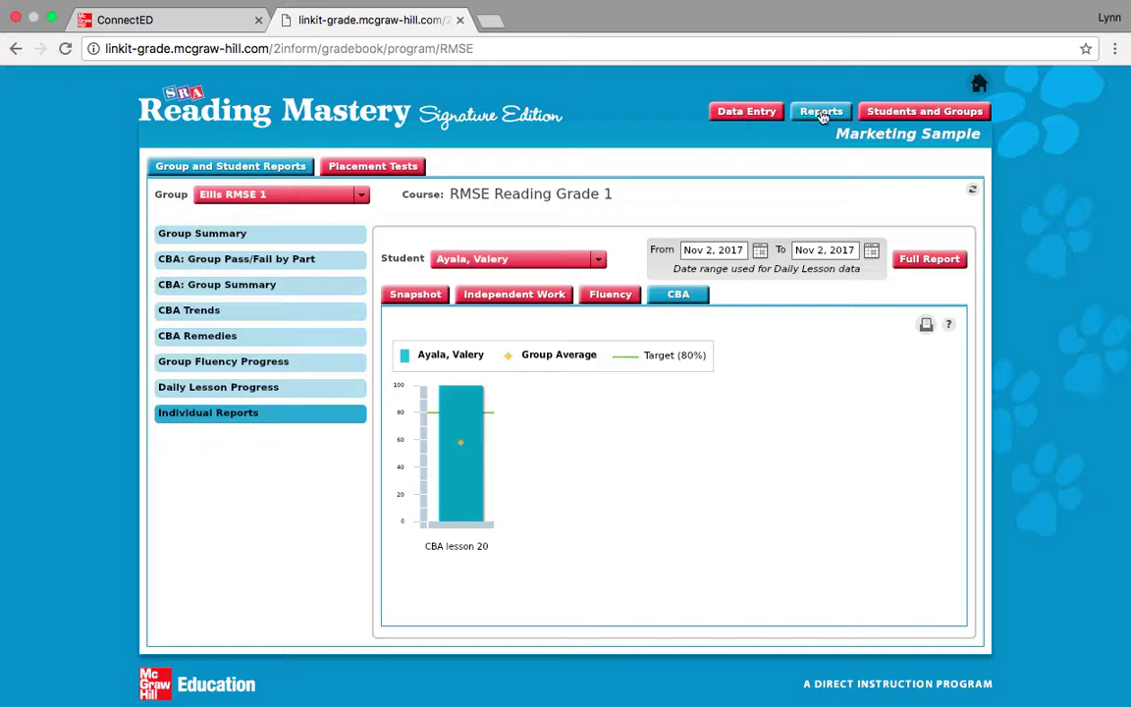
- Open student and group management, view the Ellis RMSE 1 roster and look over the new-student form
{"action": "left_click", "coordinate": [928, 113]}
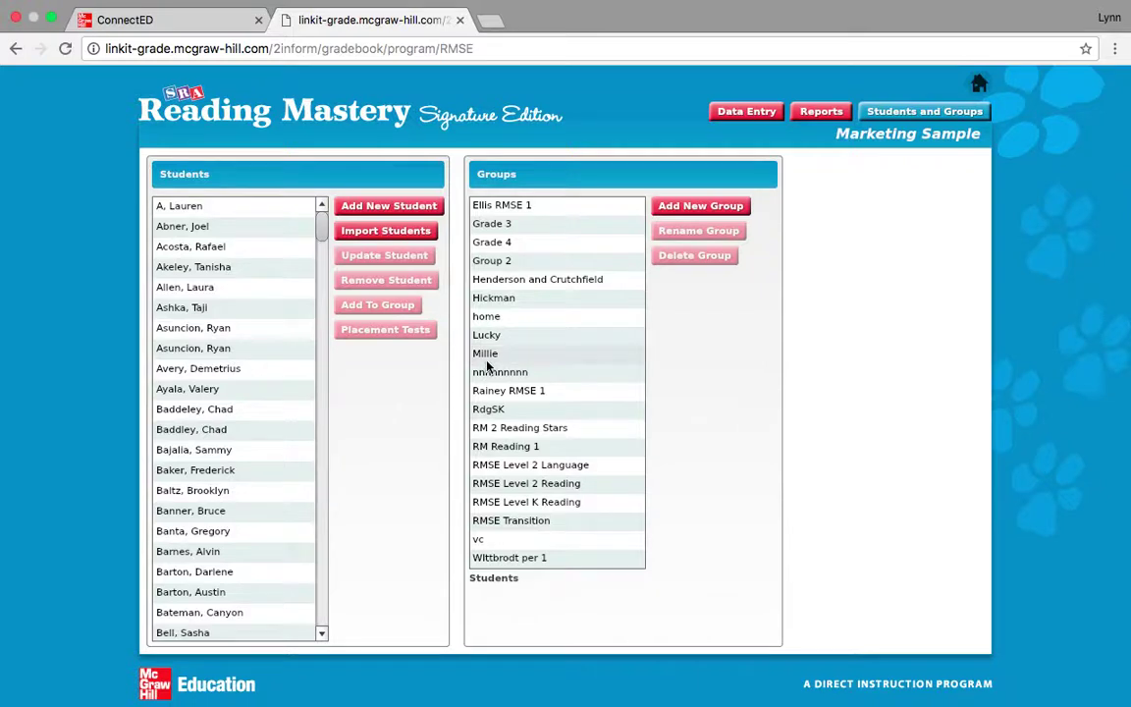
{"action": "left_click", "coordinate": [534, 207]}
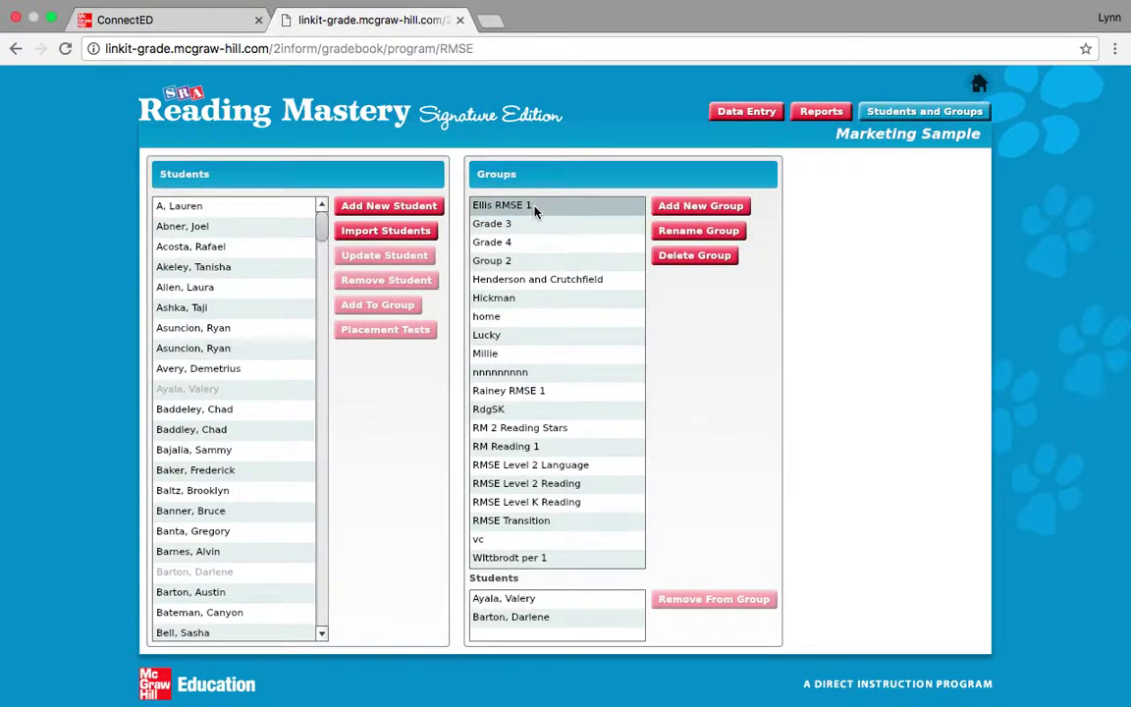
{"action": "left_click", "coordinate": [224, 349]}
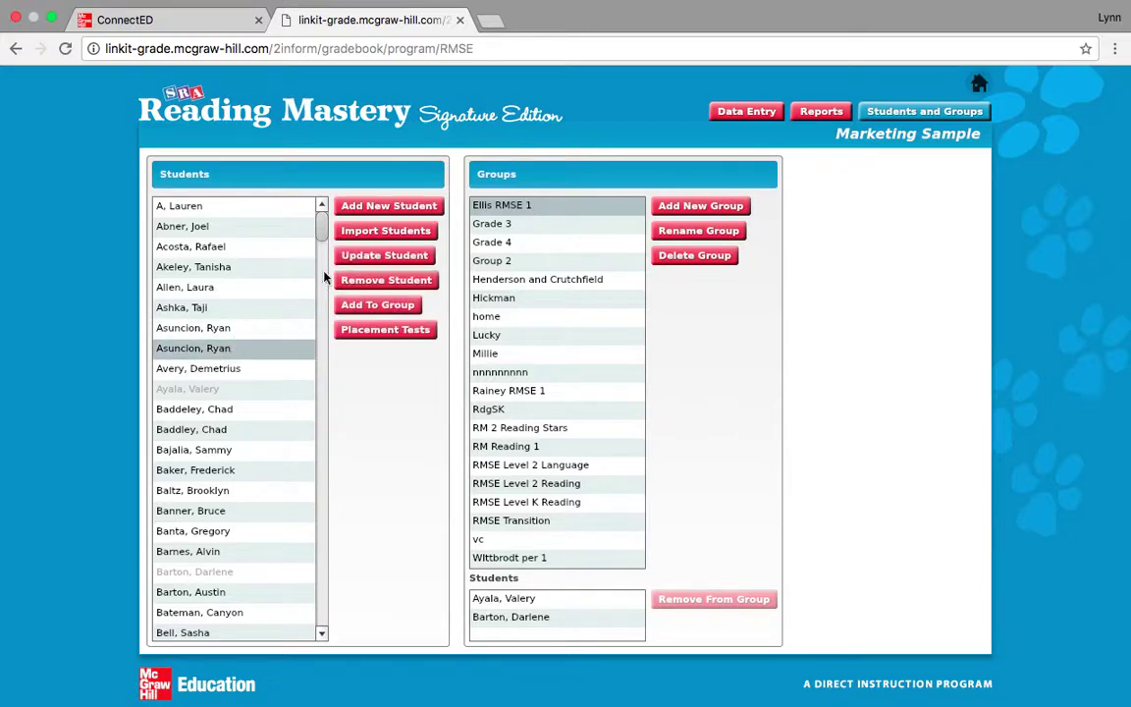
{"action": "left_click", "coordinate": [388, 207]}
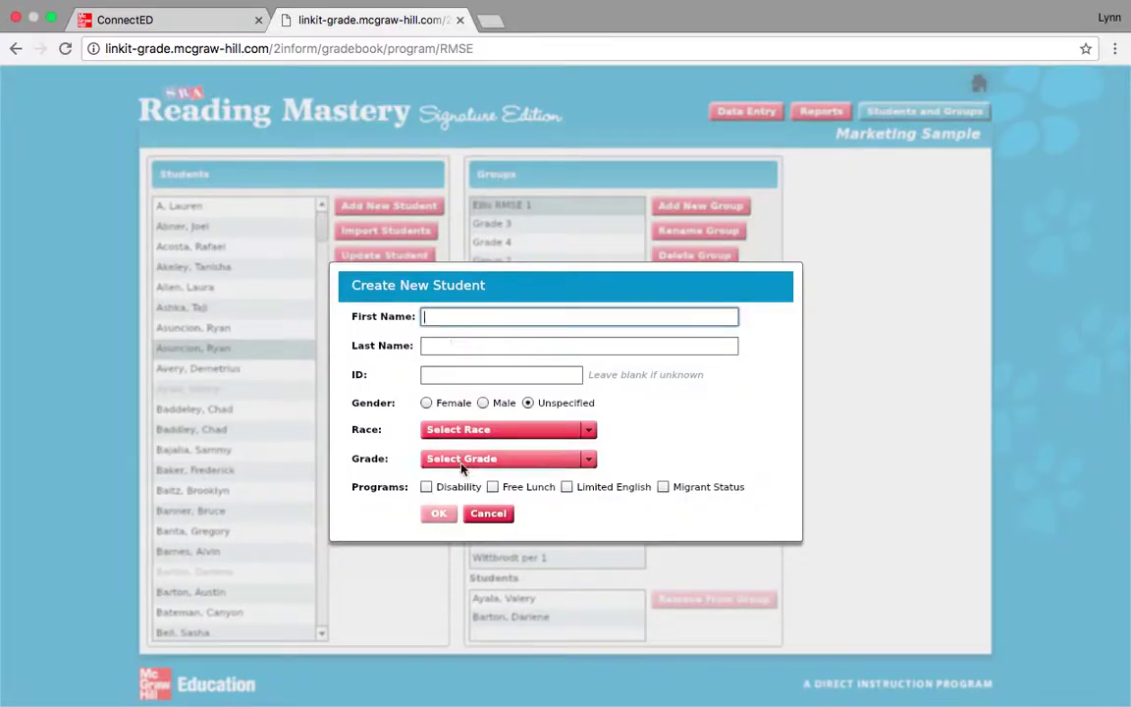
{"action": "left_click", "coordinate": [488, 513]}
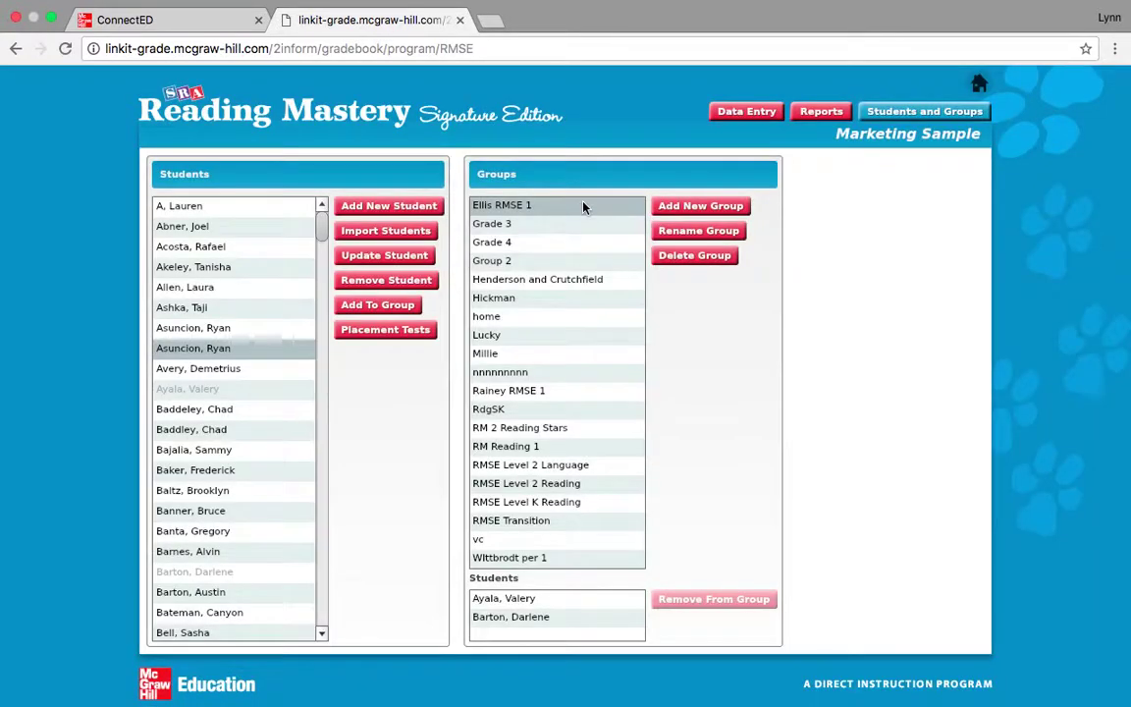
- Check the Group 2 roster, then add the eighth student in the student list to the Ellis RMSE 1 group
{"action": "left_click", "coordinate": [563, 261]}
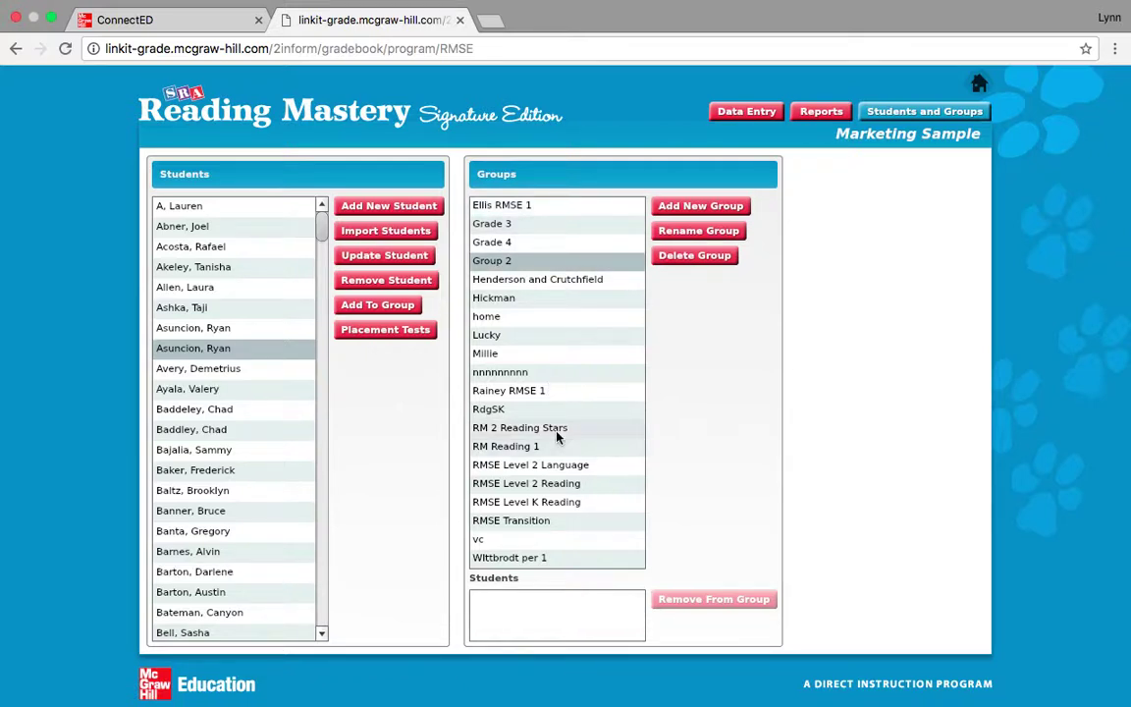
{"action": "left_click", "coordinate": [521, 208]}
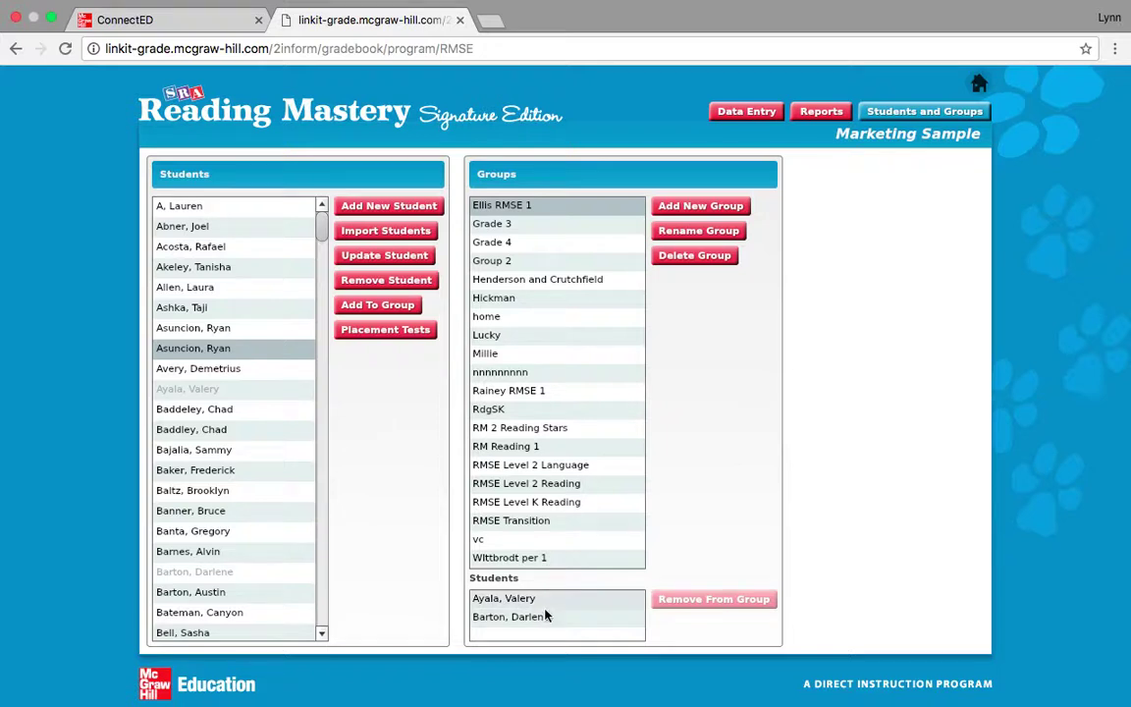
{"action": "left_click", "coordinate": [253, 347]}
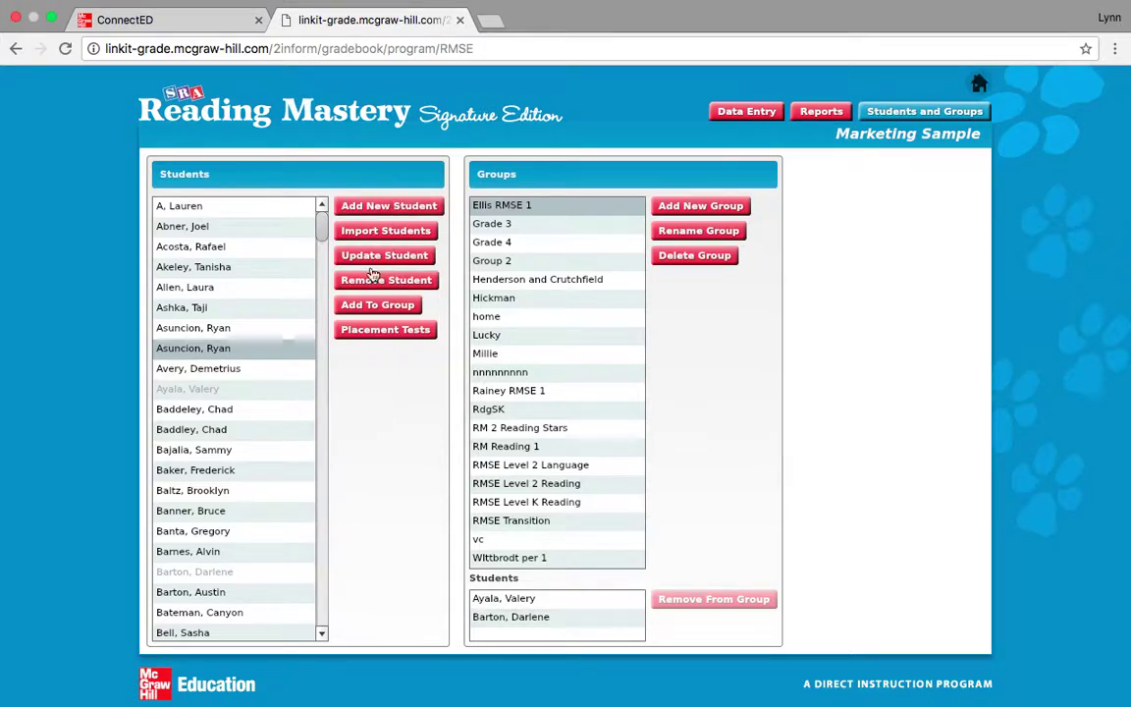
{"action": "left_click", "coordinate": [379, 305]}
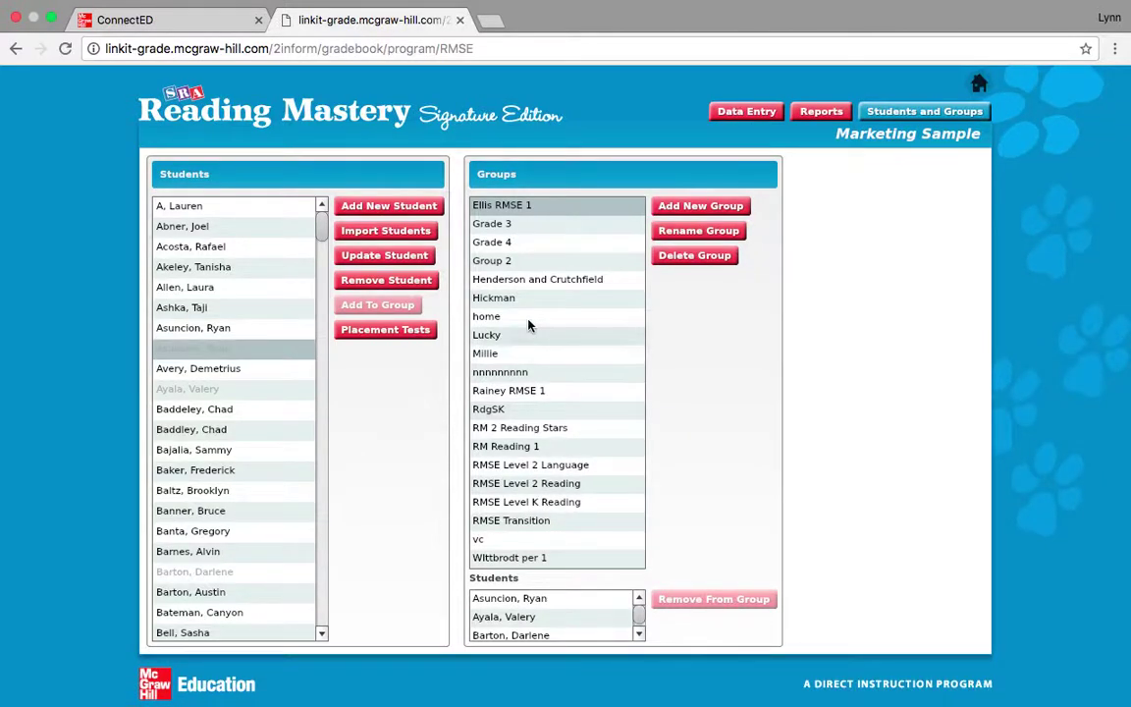
- Delete the nnnnnnnnn group and display the Ellis RMSE 1 roster again
{"action": "left_click", "coordinate": [550, 388]}
{"action": "left_click", "coordinate": [550, 372]}
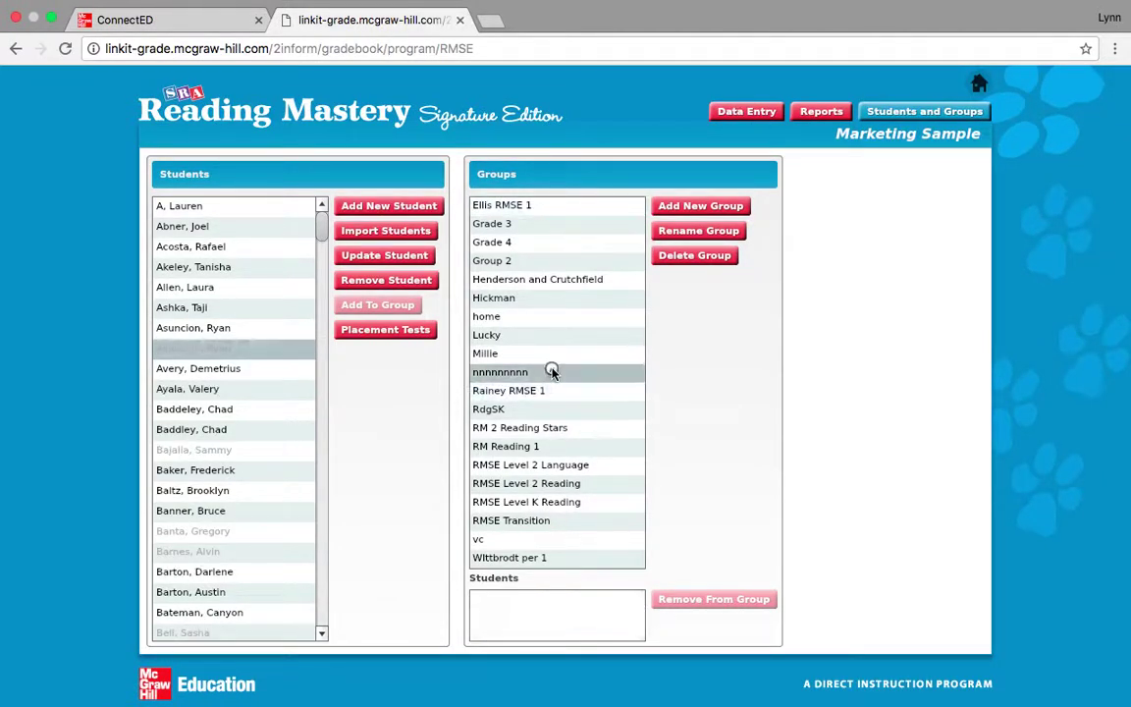
{"action": "left_click", "coordinate": [696, 259]}
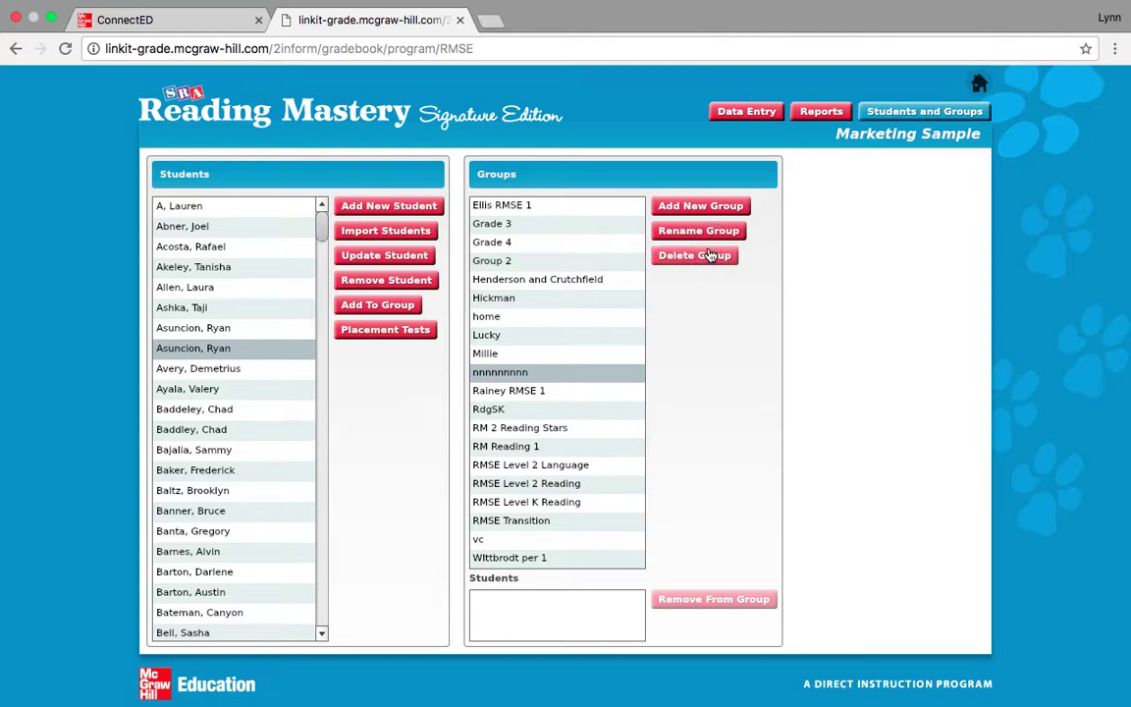
{"action": "left_click", "coordinate": [536, 431]}
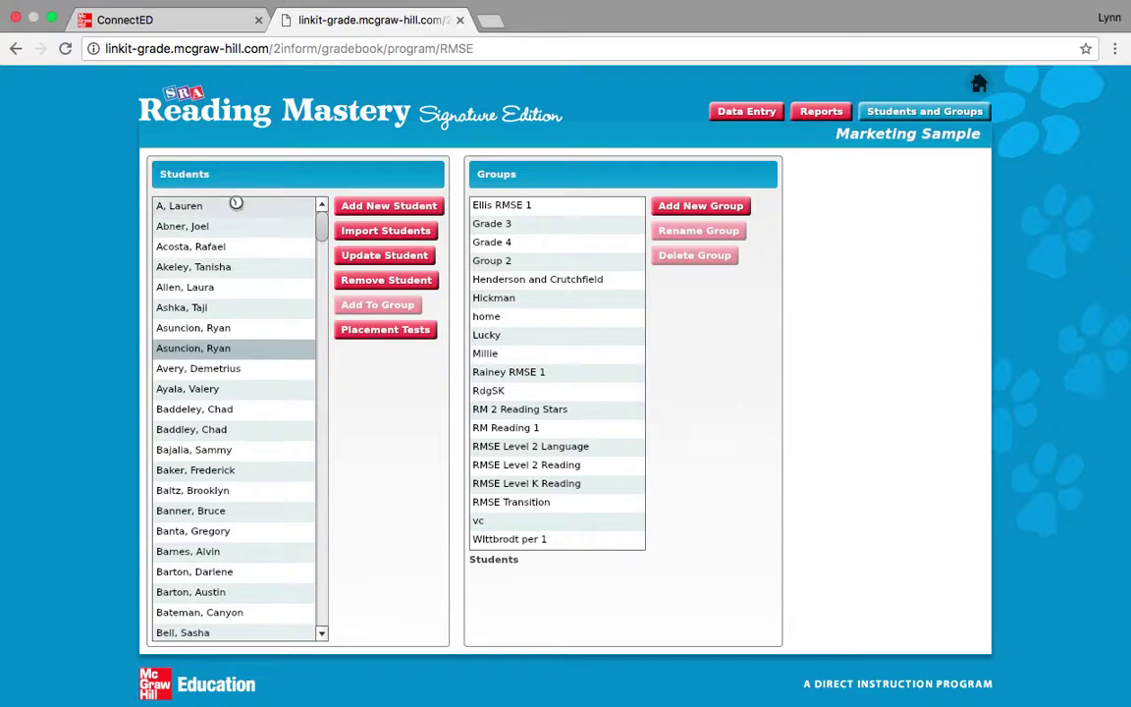
{"action": "left_click", "coordinate": [561, 206]}
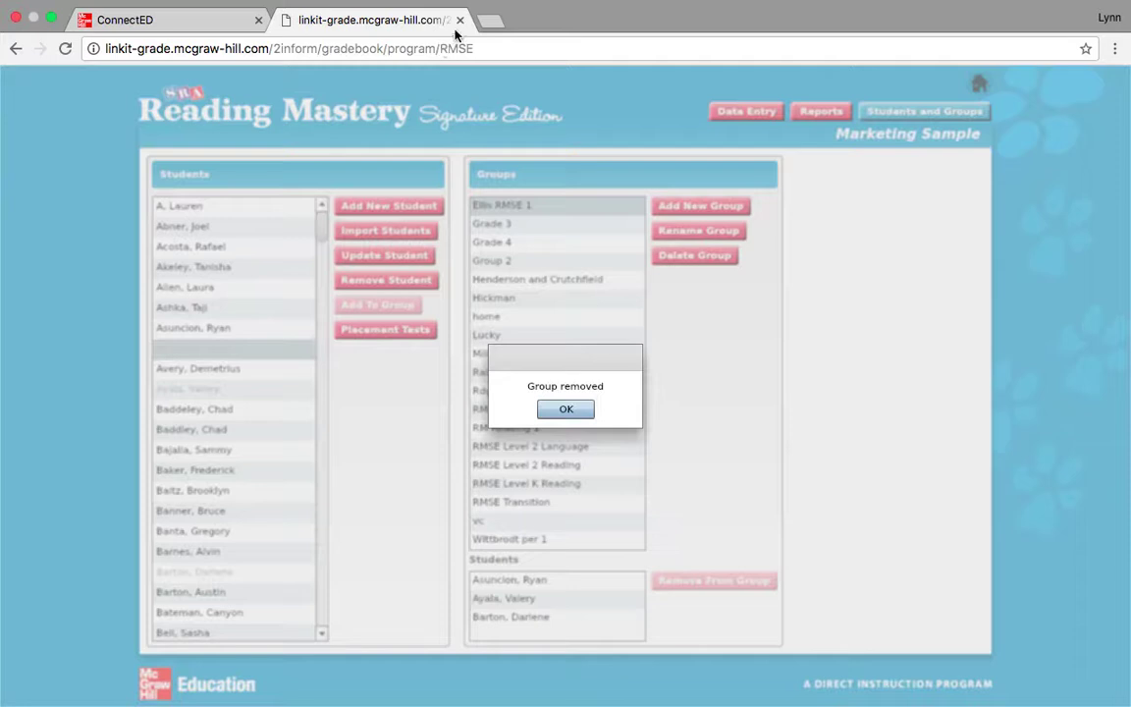
{"action": "left_click", "coordinate": [566, 410]}
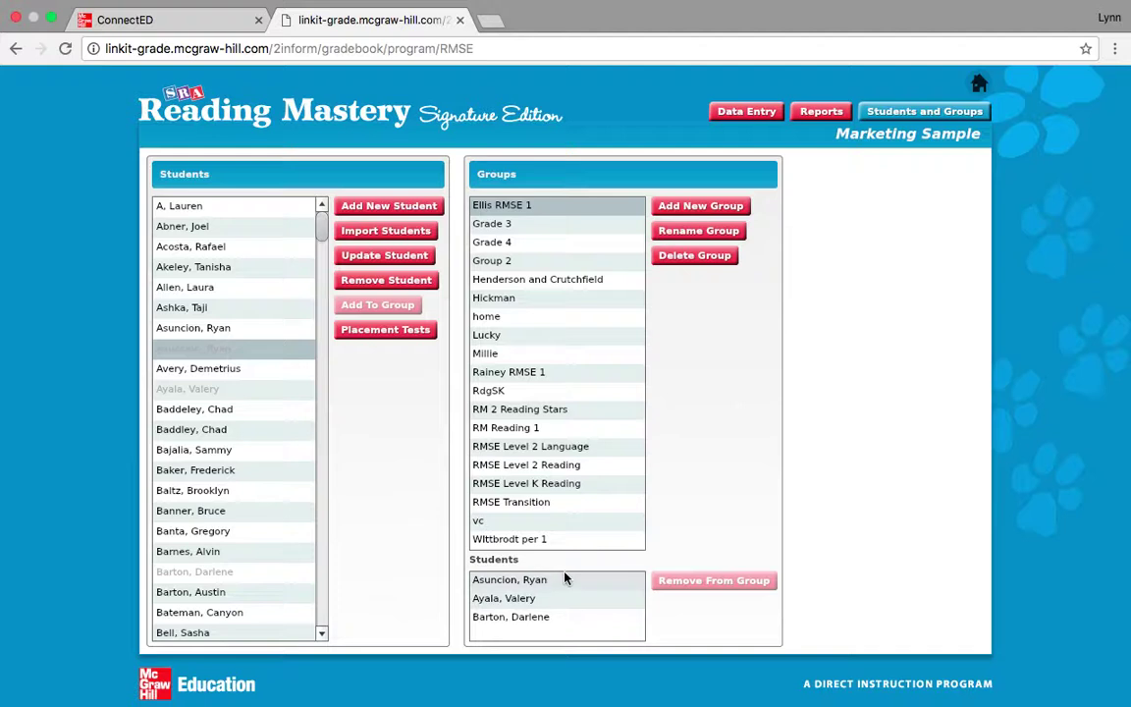
- Remove the second listed student from the Ellis RMSE 1 group, without deleting the student record
{"action": "left_click", "coordinate": [556, 601]}
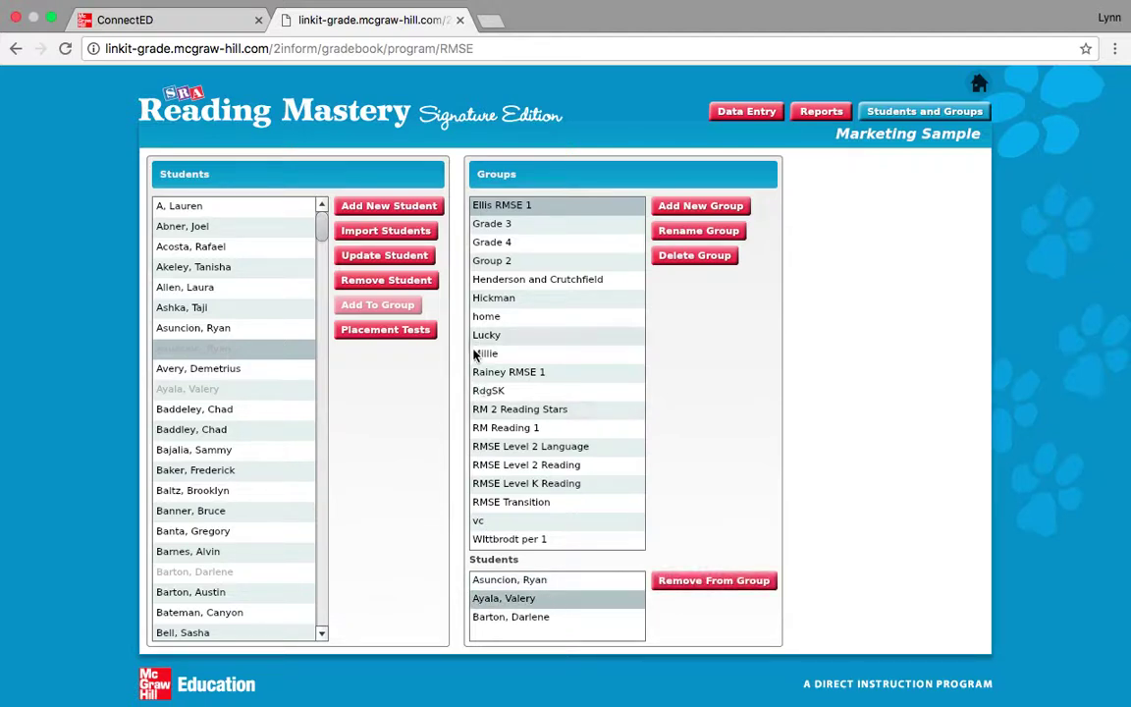
{"action": "left_click", "coordinate": [407, 290]}
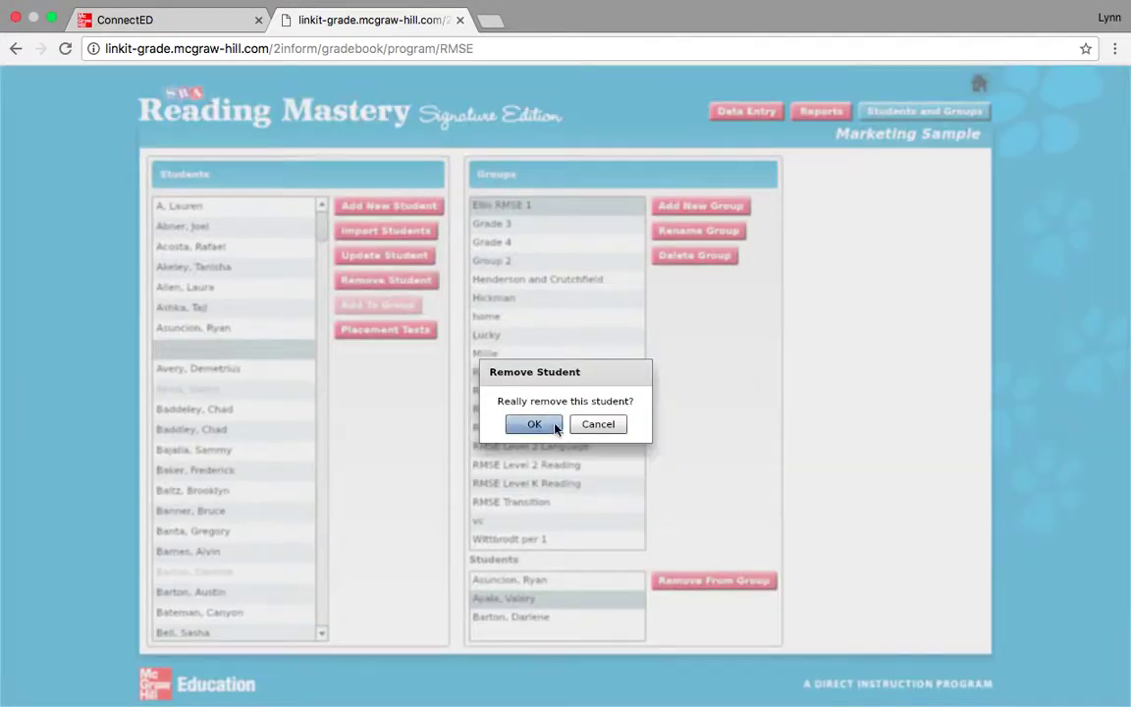
{"action": "left_click", "coordinate": [599, 424]}
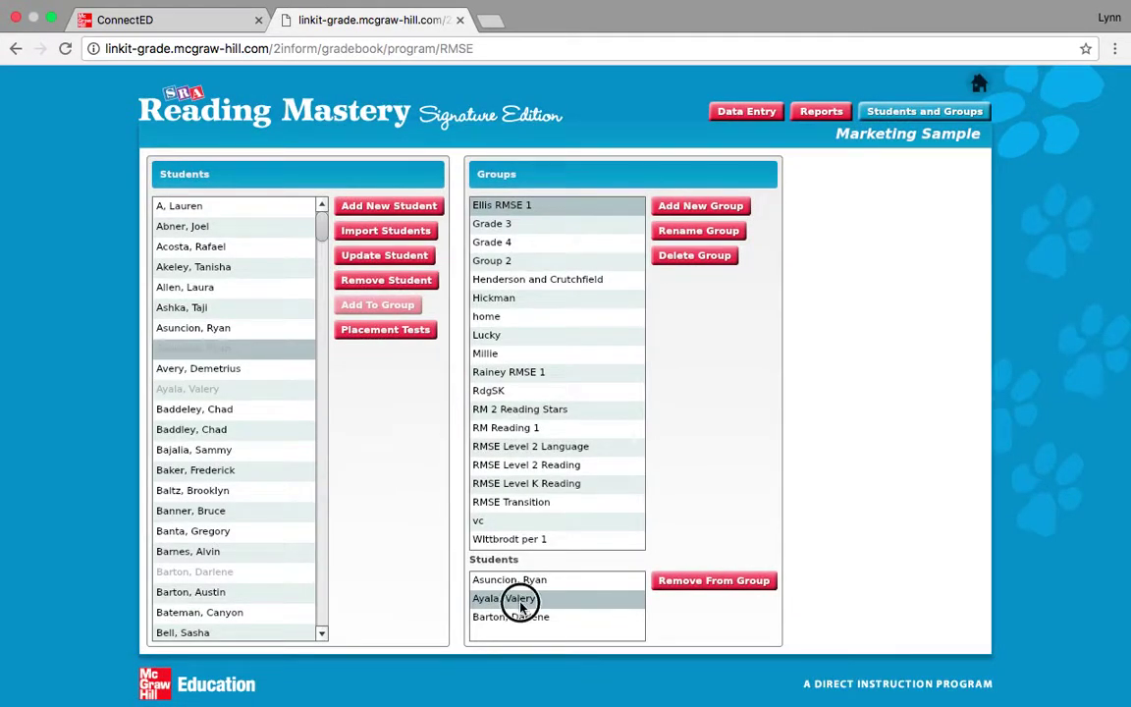
{"action": "left_click", "coordinate": [716, 587]}
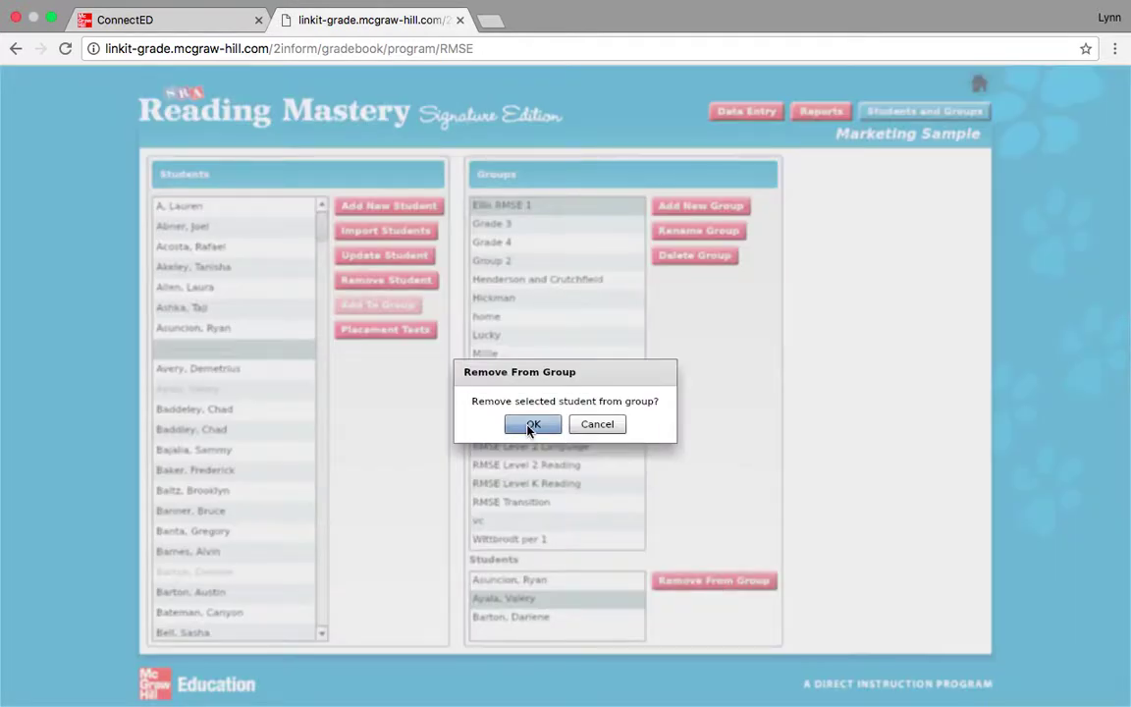
{"action": "left_click", "coordinate": [534, 426]}
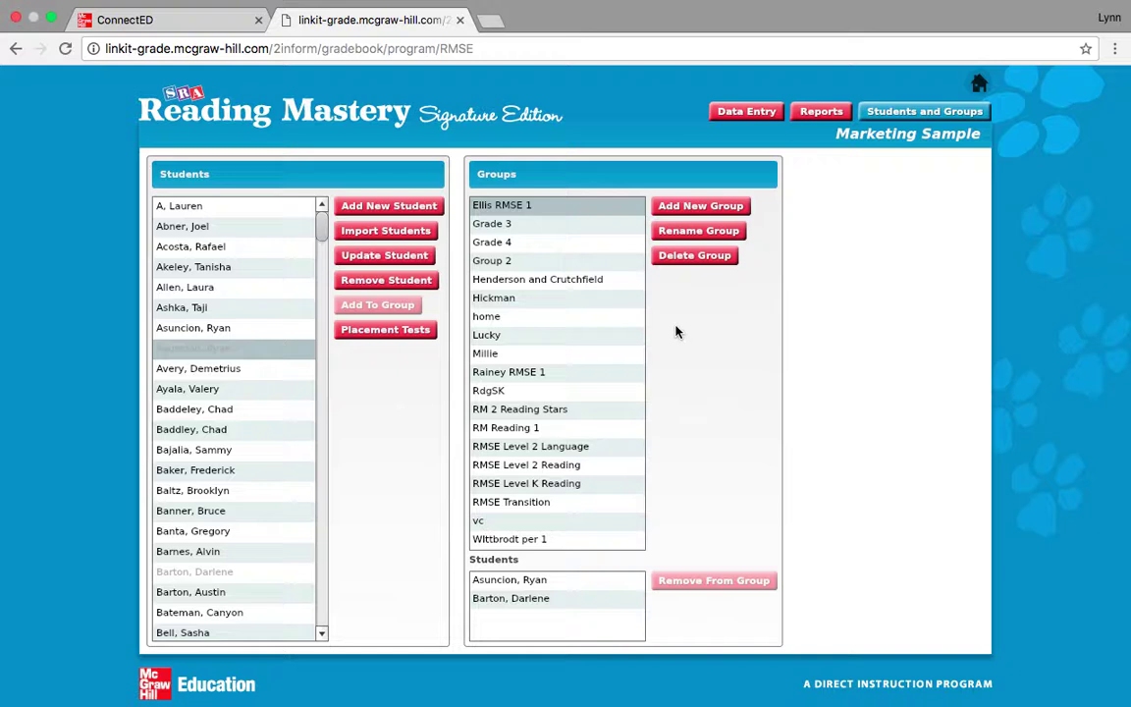
- Examine the fields of the new-student form and leave it without creating a student
{"action": "left_click", "coordinate": [411, 212]}
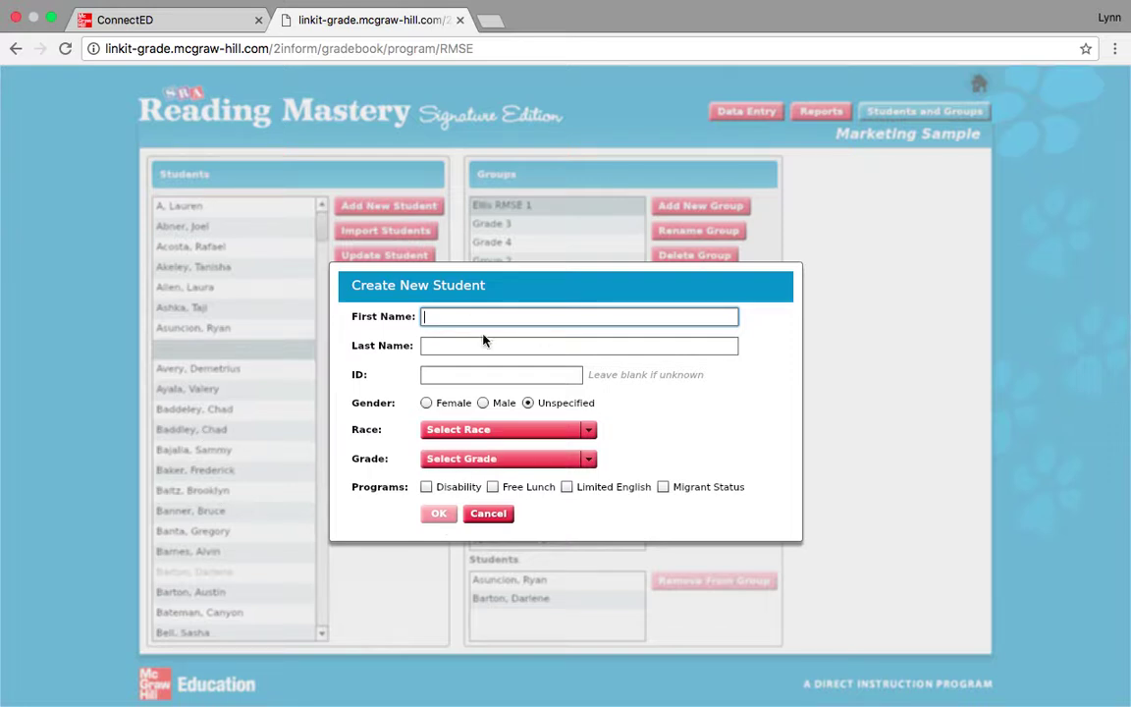
{"action": "left_click", "coordinate": [491, 521]}
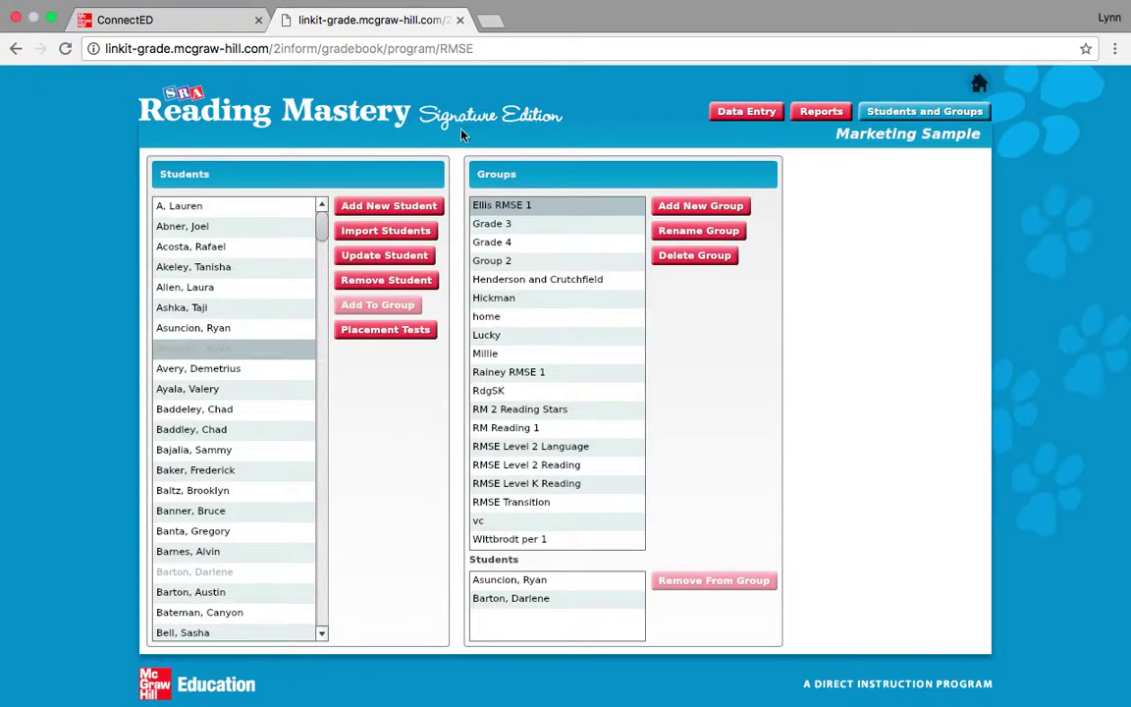
- Close the Reading Mastery gradebook and log out of connectED
{"action": "left_click", "coordinate": [459, 21]}
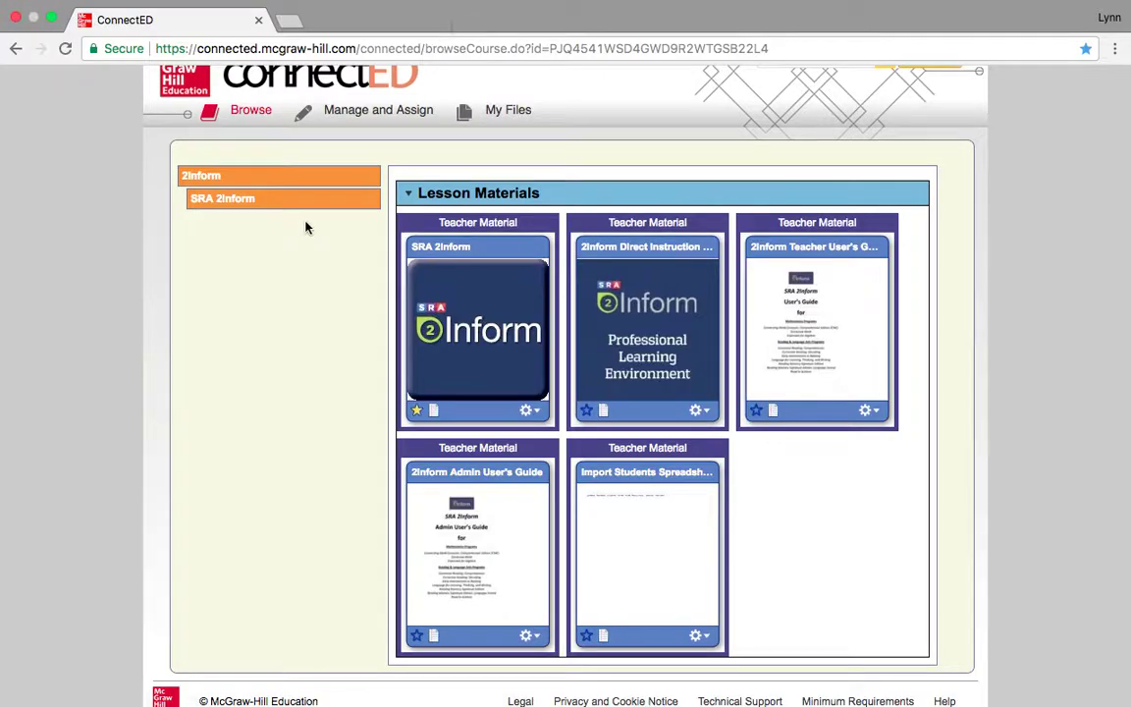
{"action": "scroll", "coordinate": [307, 227], "scroll_direction": "up", "scroll_amount": 1}
{"action": "left_click", "coordinate": [361, 49]}
{"action": "left_click_drag", "start_coordinate": [361, 48], "coordinate": [485, 48]}
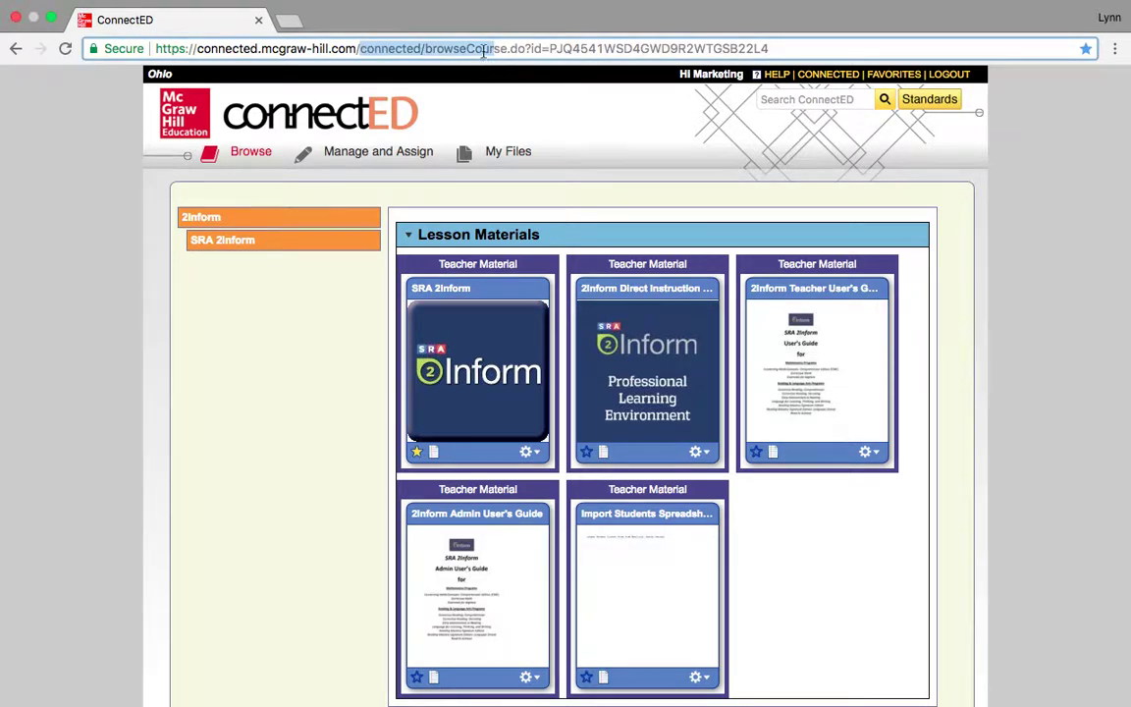
{"action": "left_click", "coordinate": [482, 48]}
{"action": "left_click", "coordinate": [954, 75]}
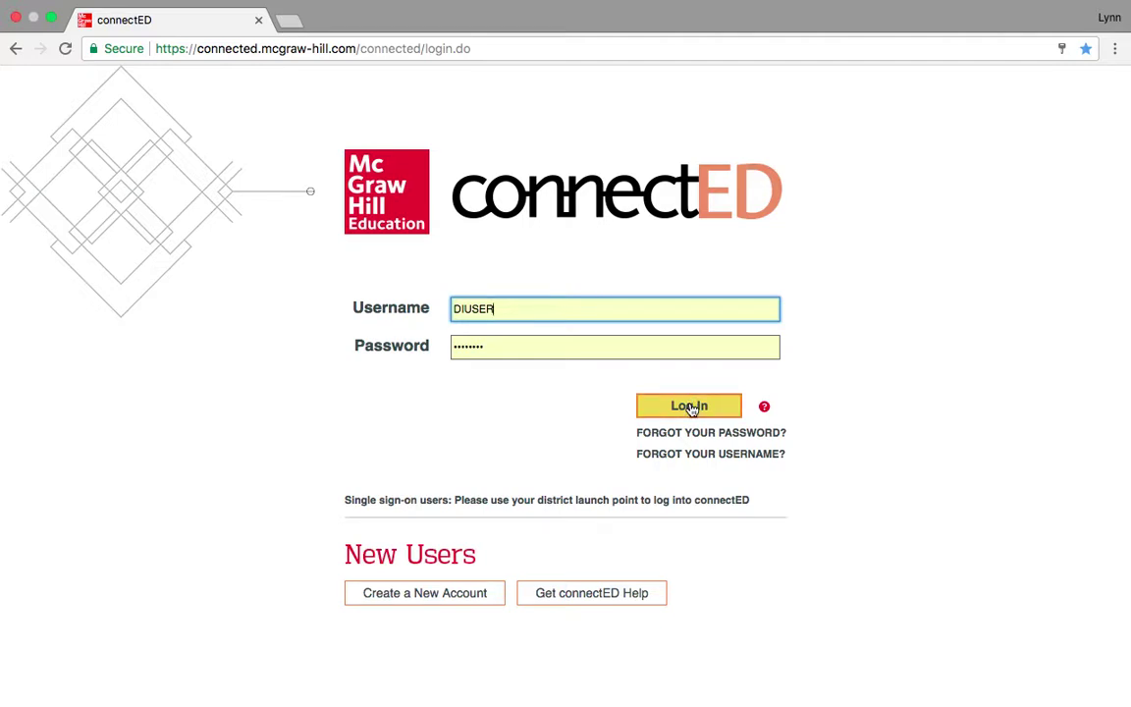
- Log in to connectED with the prefilled credentials and open Corrective Reading in SRA 2Inform
{"action": "left_click", "coordinate": [692, 407]}
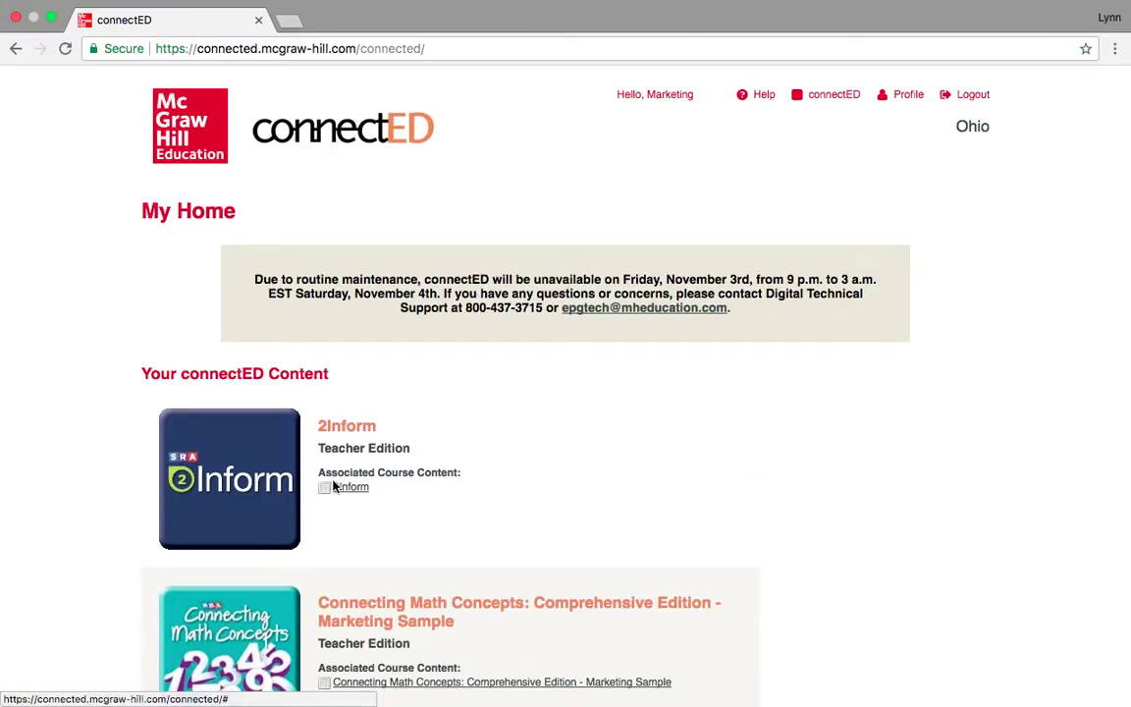
{"action": "left_click", "coordinate": [236, 440]}
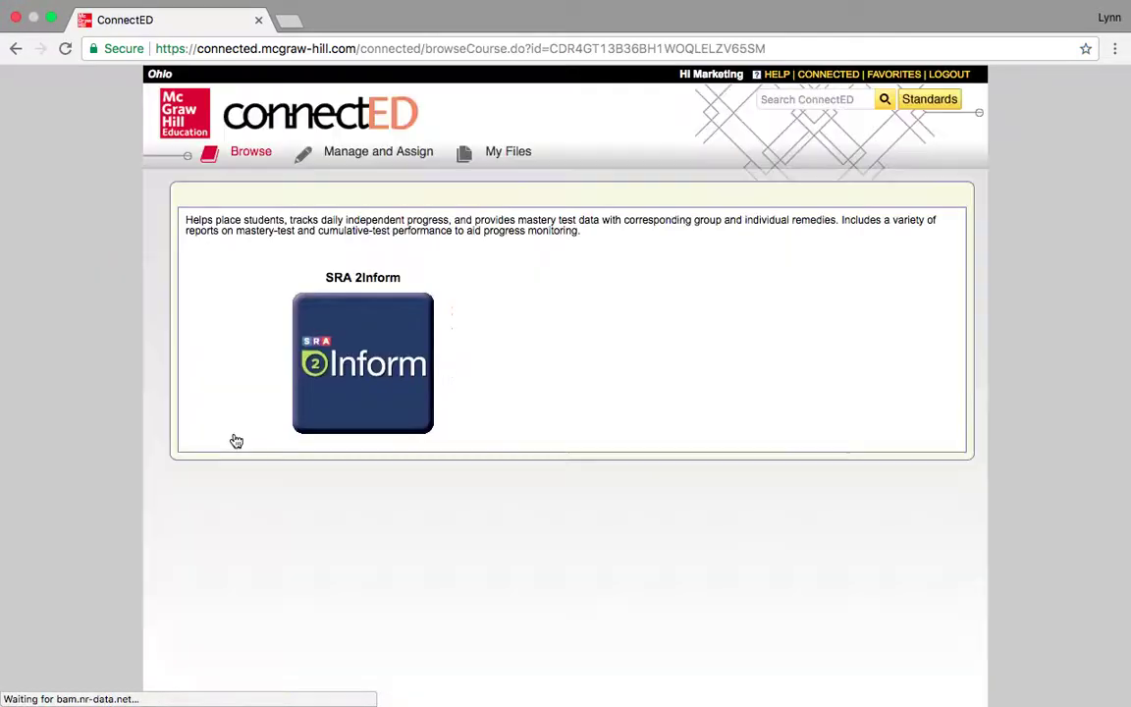
{"action": "left_click", "coordinate": [342, 390]}
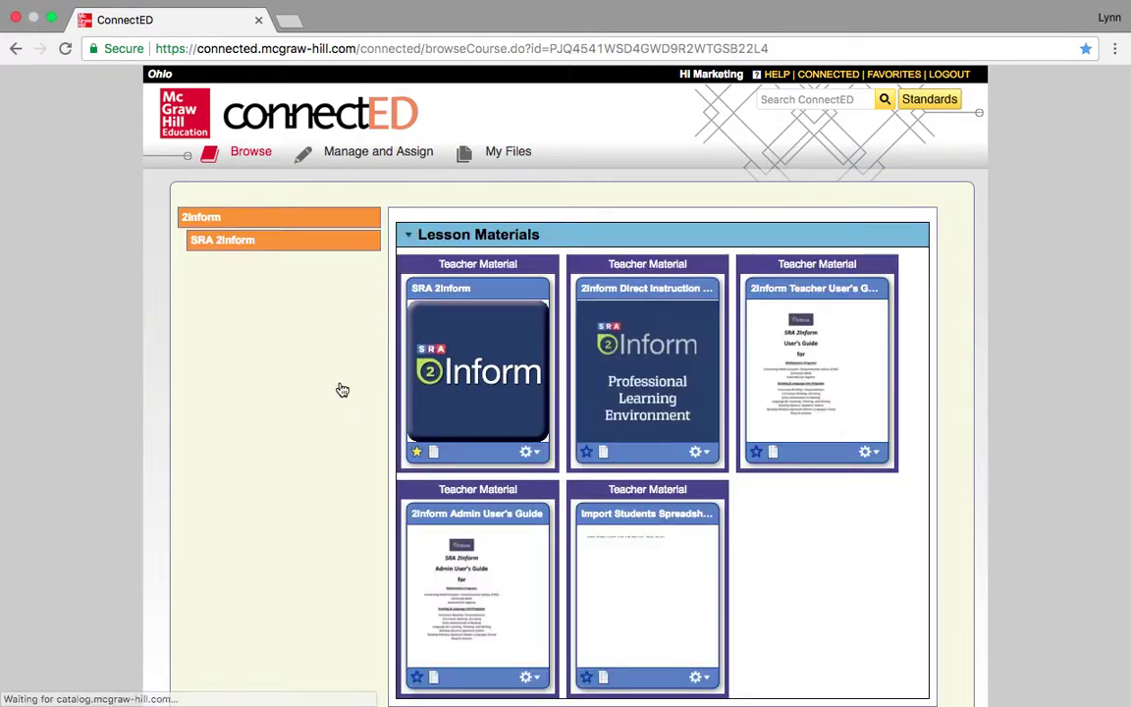
{"action": "left_click", "coordinate": [498, 413]}
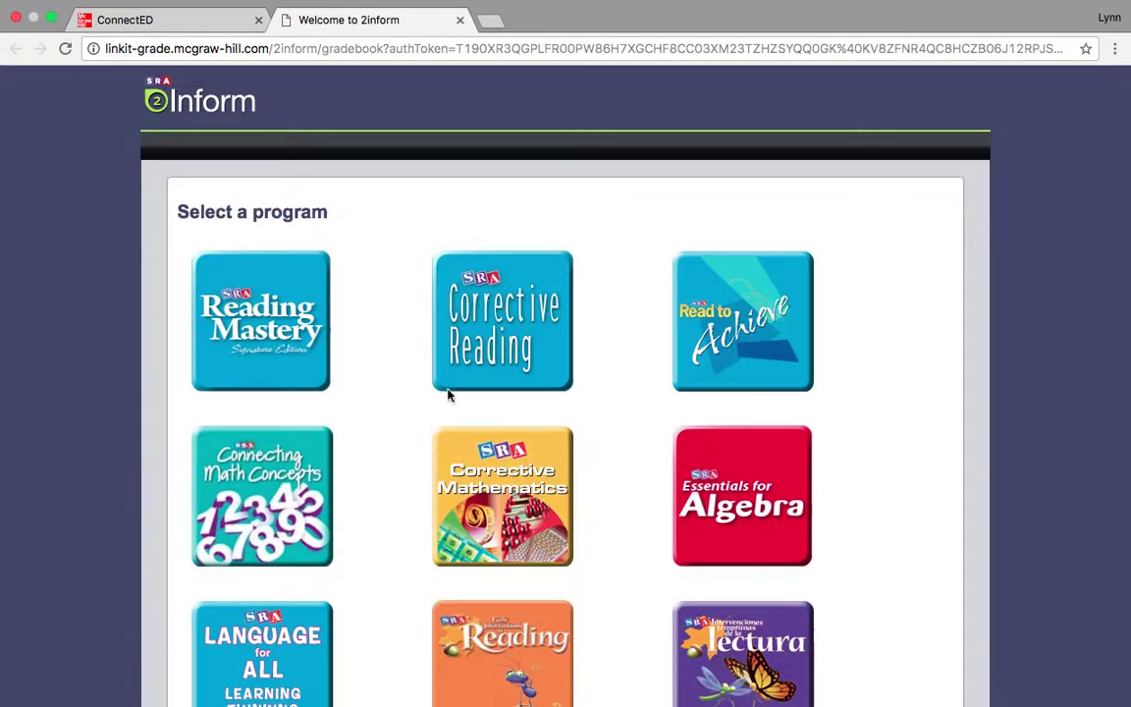
{"action": "left_click", "coordinate": [517, 315]}
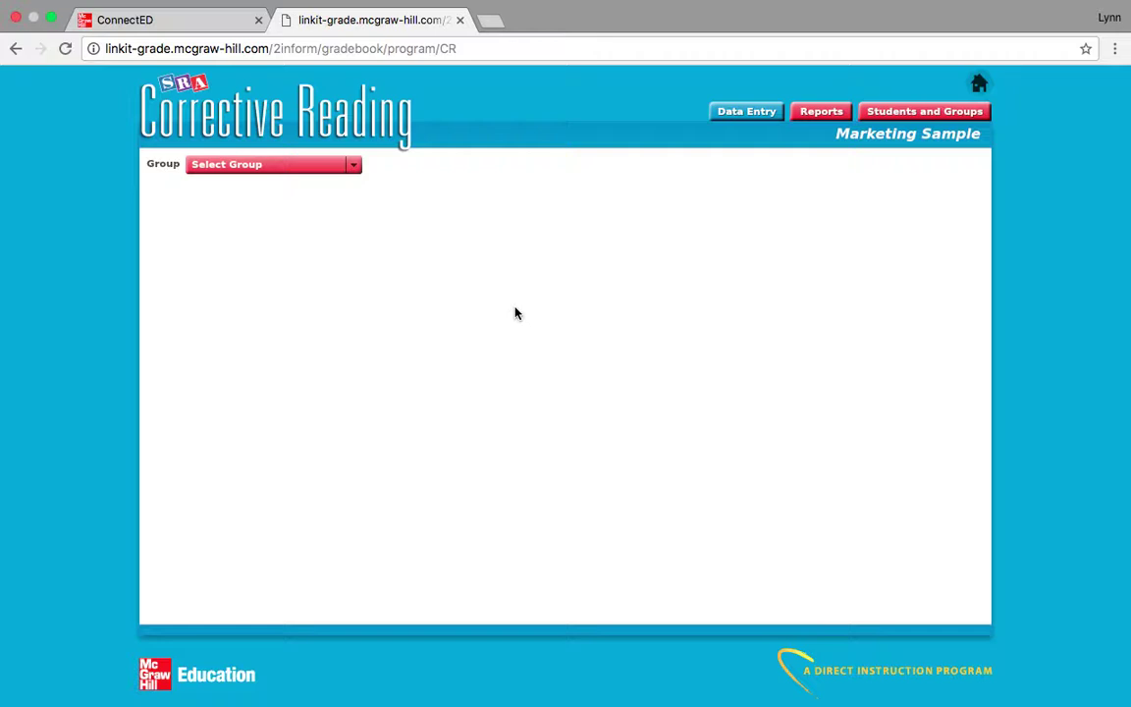
- Select the B1 Sample group and view its mastery tests and daily lesson sessions
{"action": "left_click", "coordinate": [325, 179]}
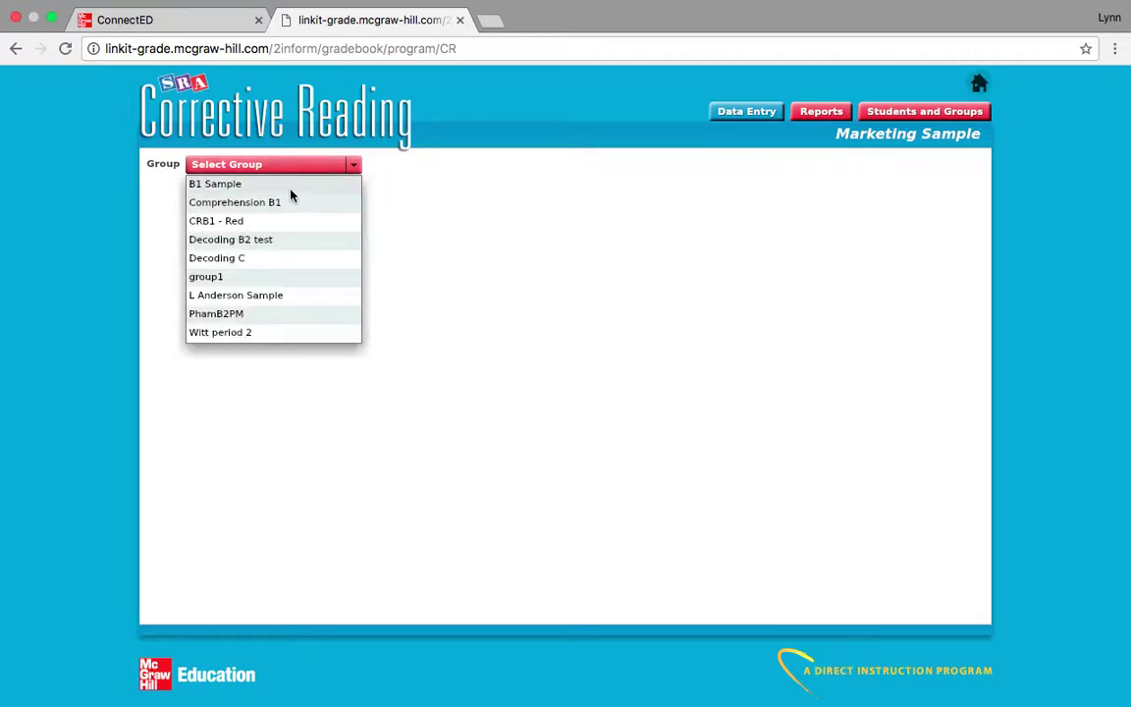
{"action": "left_click", "coordinate": [242, 185]}
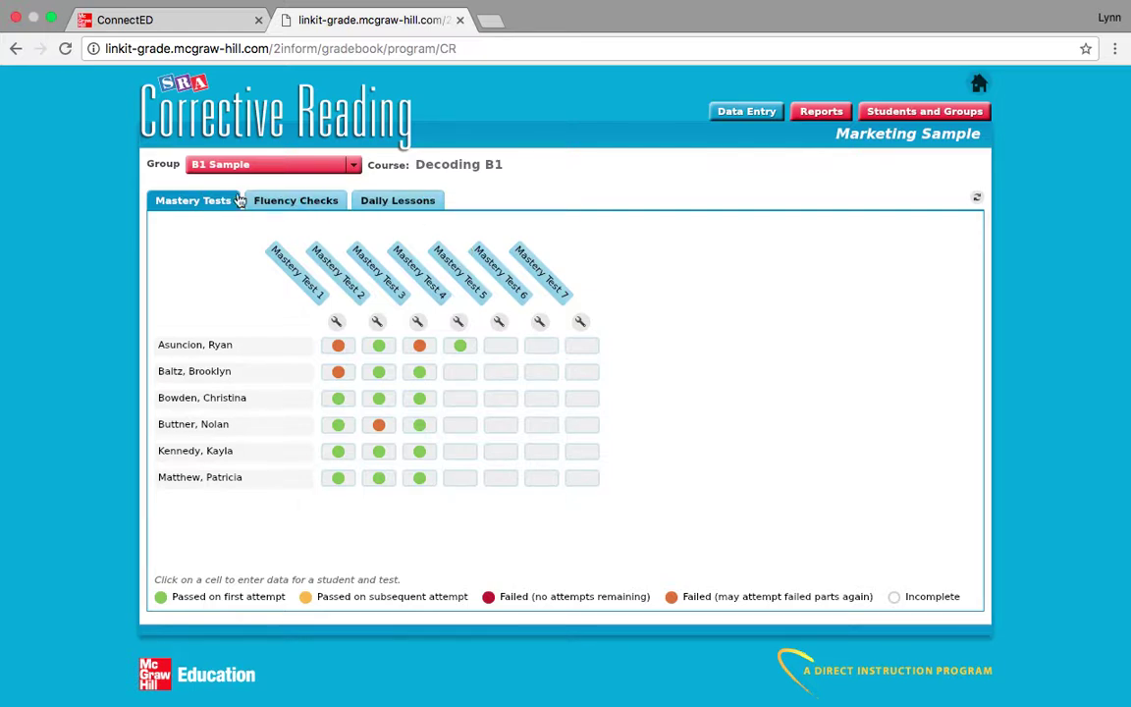
{"action": "left_click", "coordinate": [413, 202]}
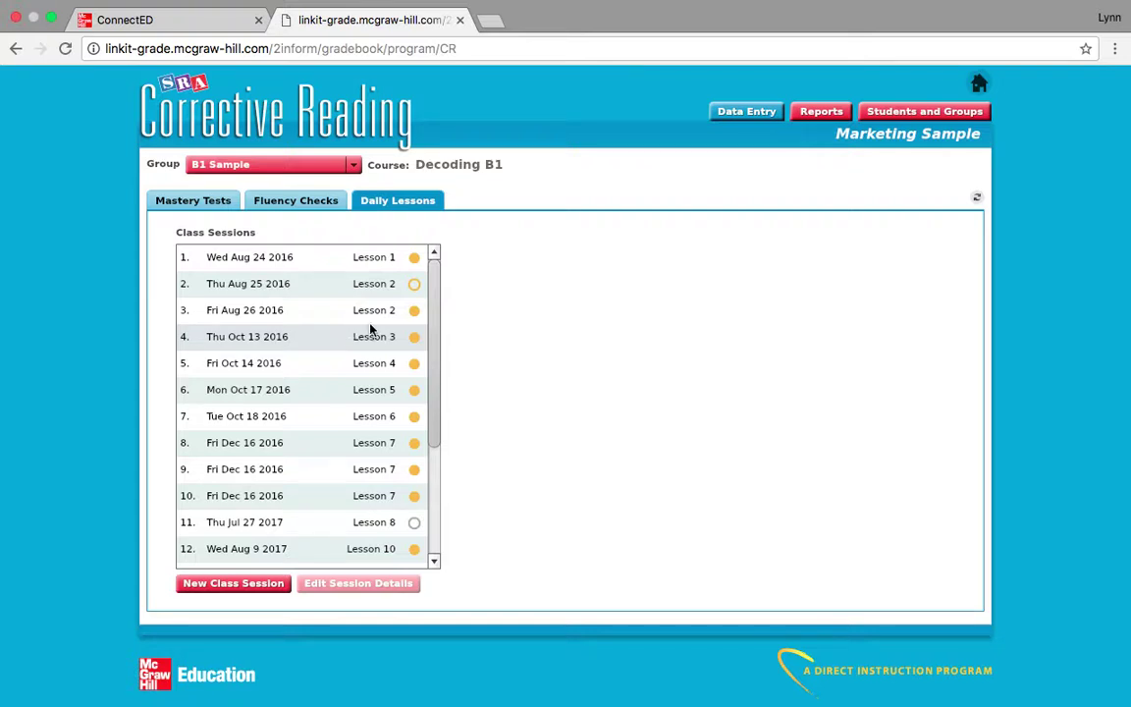
- Create a new class session for Lesson 11 dated 11/02/2017 with the lesson type Test Day
{"action": "scroll", "coordinate": [332, 455], "scroll_direction": "down", "scroll_amount": 1}
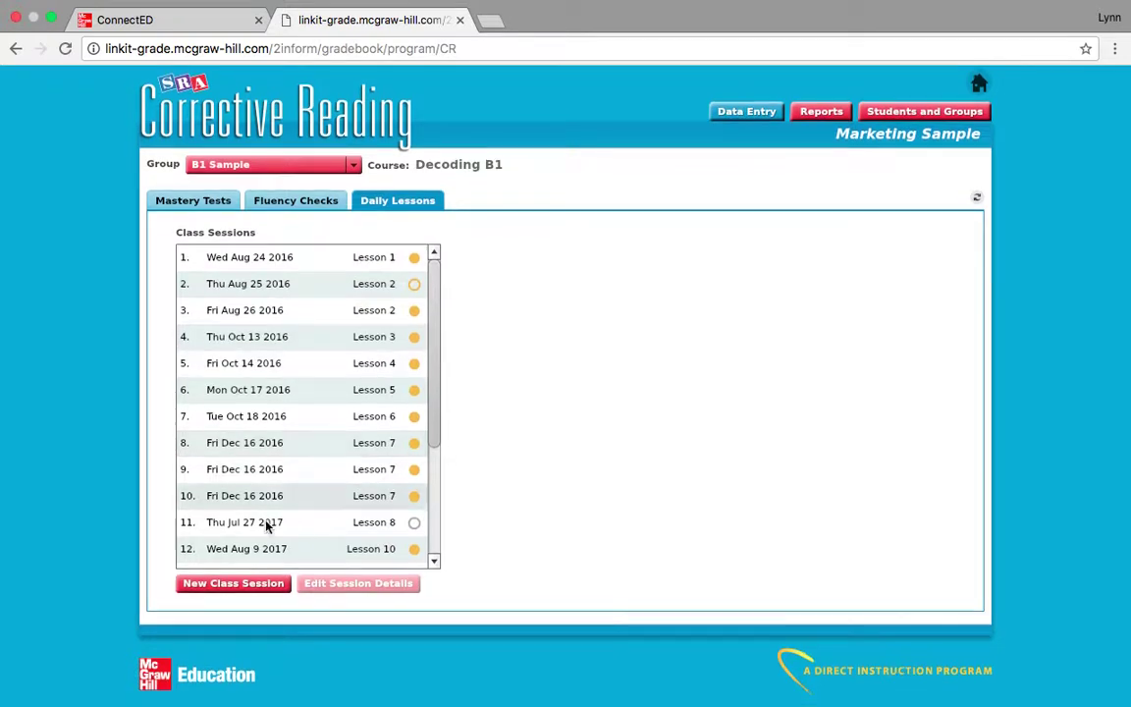
{"action": "left_click", "coordinate": [265, 586]}
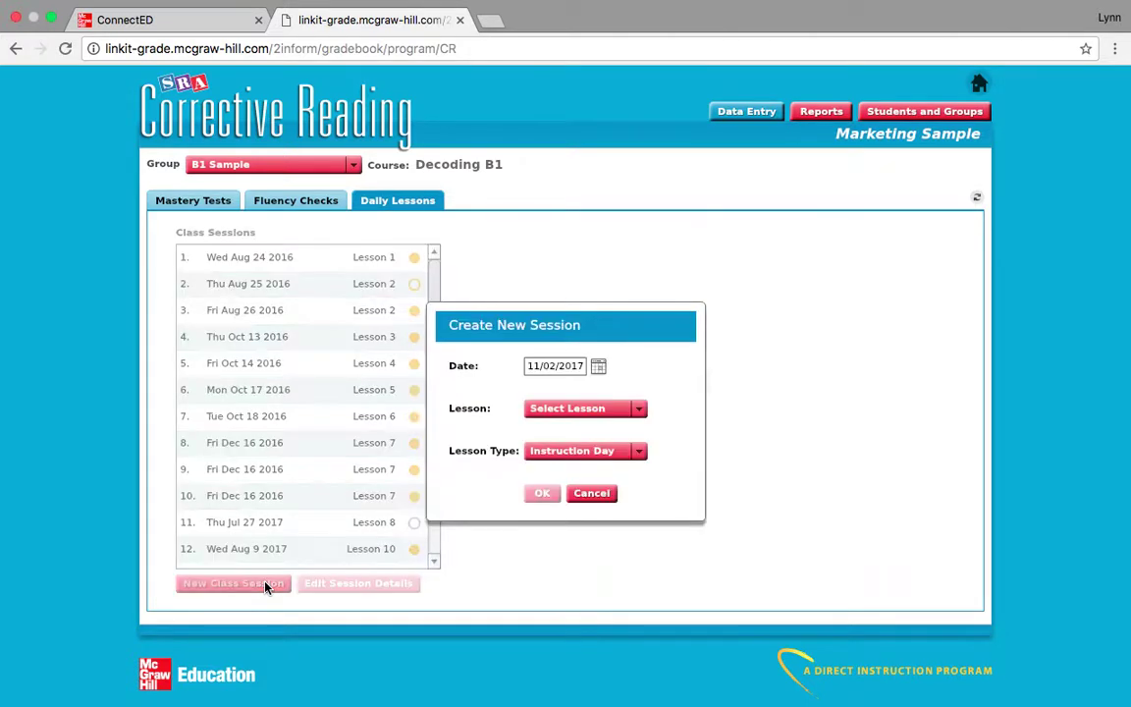
{"action": "left_click", "coordinate": [558, 405]}
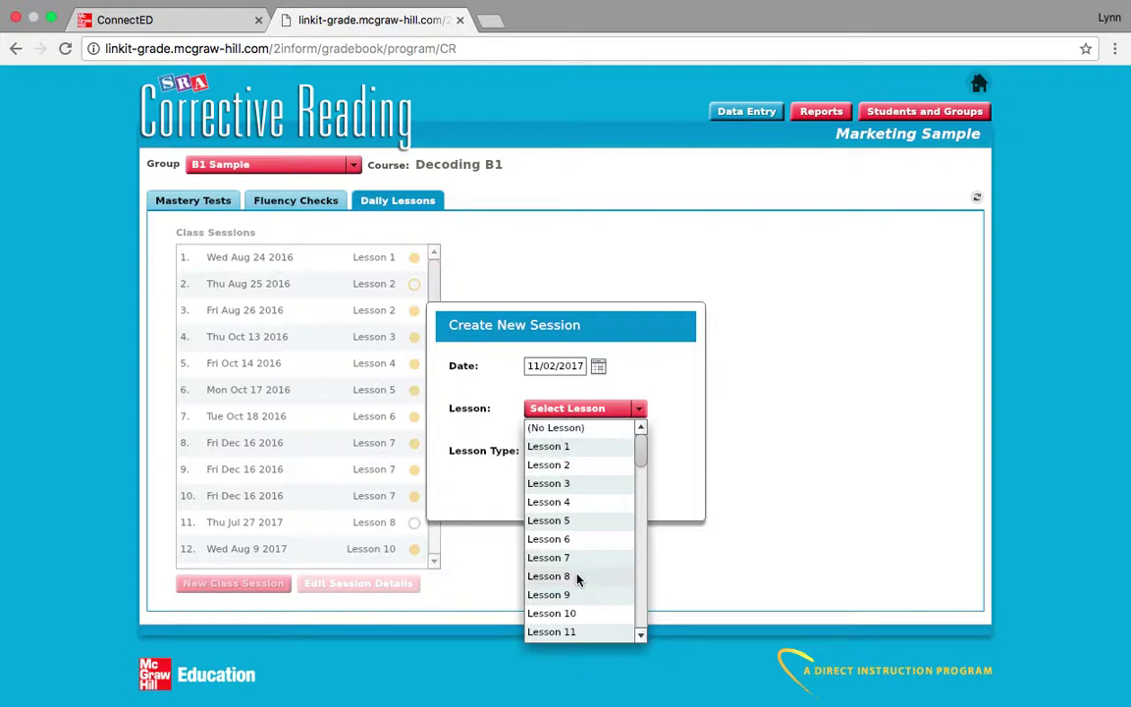
{"action": "left_click", "coordinate": [580, 631]}
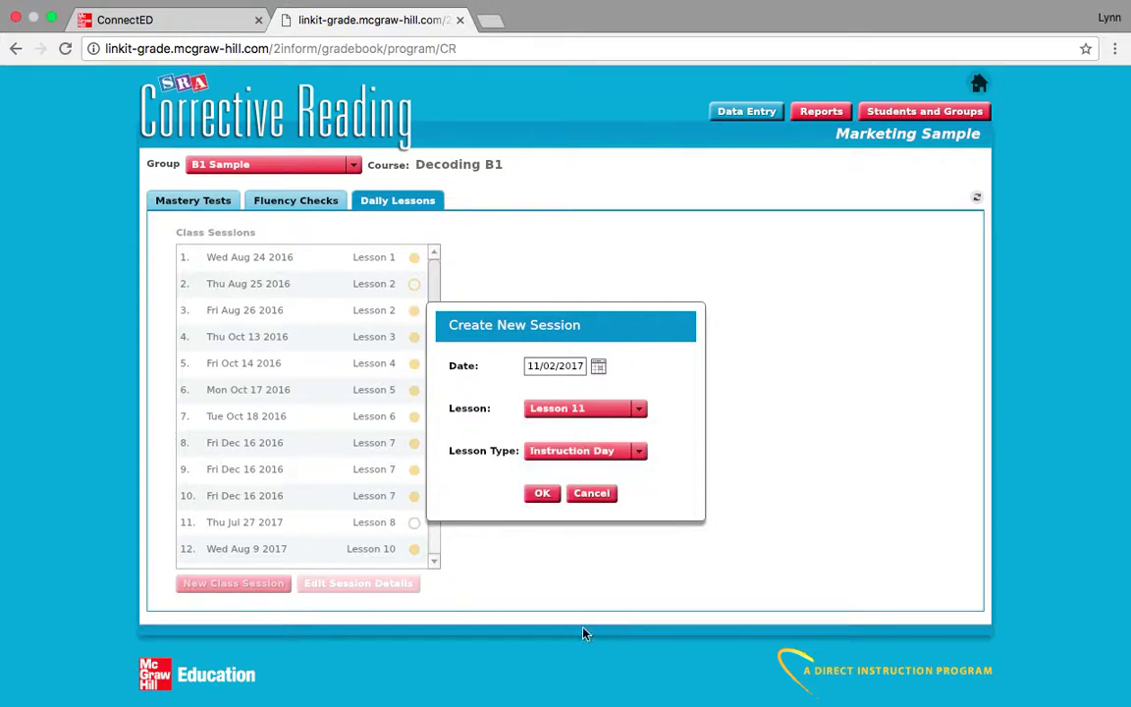
{"action": "left_click", "coordinate": [594, 451]}
{"action": "left_click", "coordinate": [587, 490]}
{"action": "left_click", "coordinate": [539, 492]}
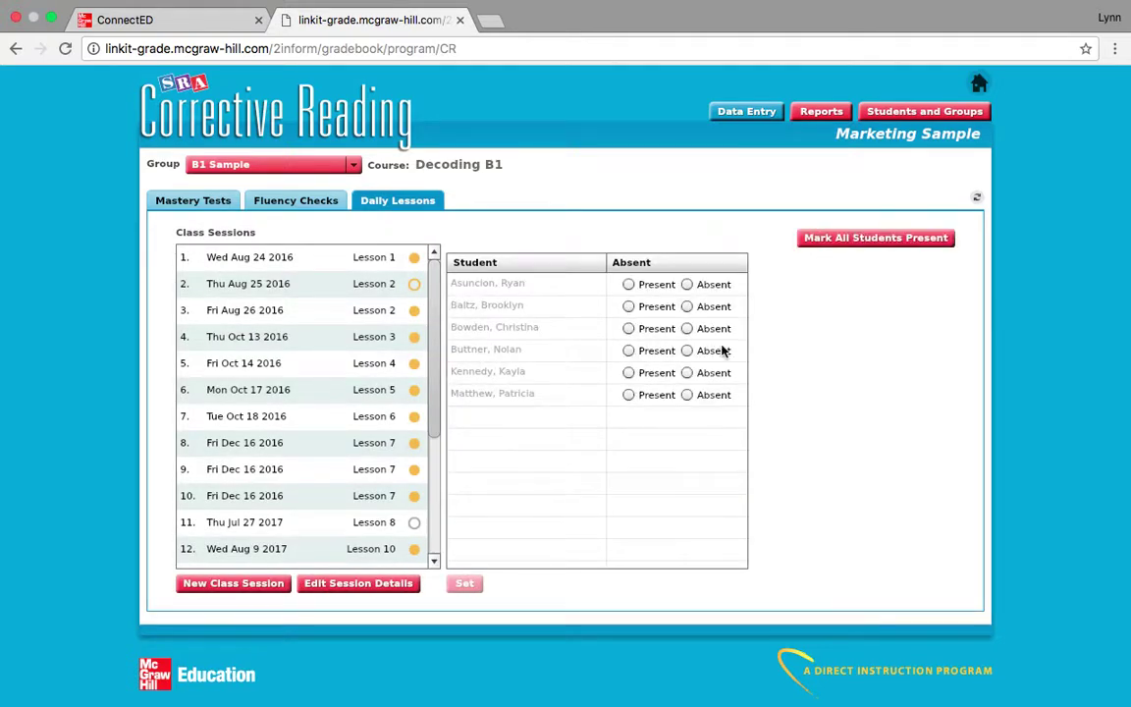
- Mark all students present except the last listed student, who is absent, and set the attendance for the new Lesson 11 session
{"action": "left_click", "coordinate": [836, 236]}
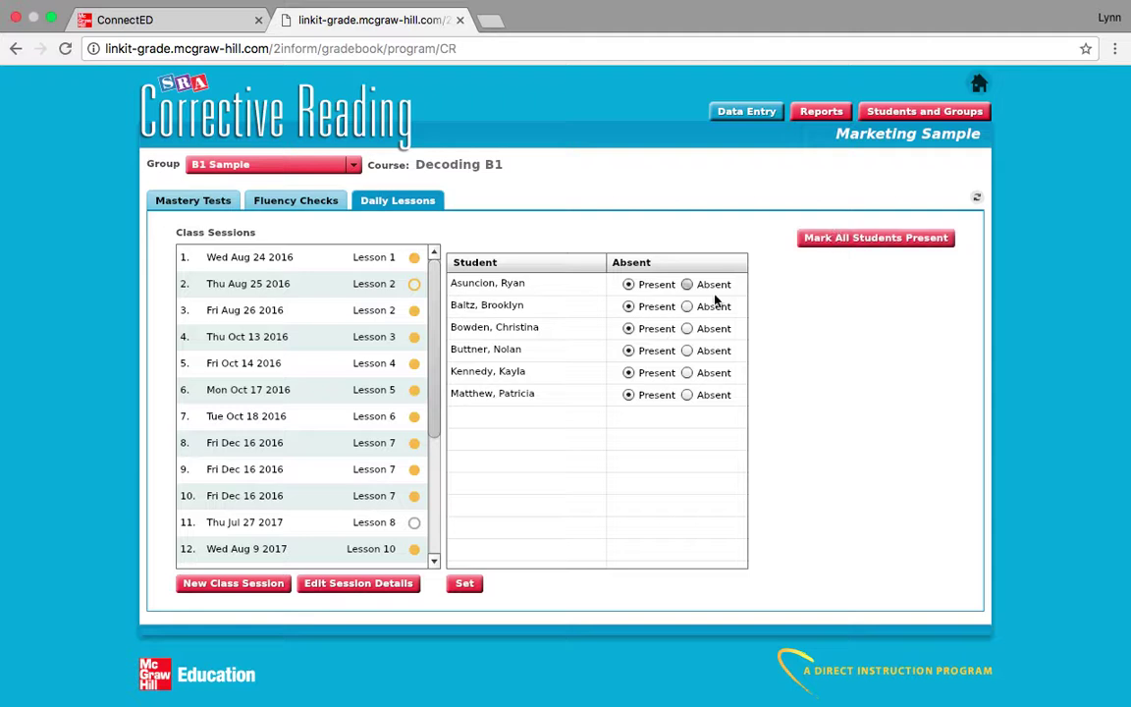
{"action": "left_click", "coordinate": [687, 395]}
{"action": "left_click", "coordinate": [467, 584]}
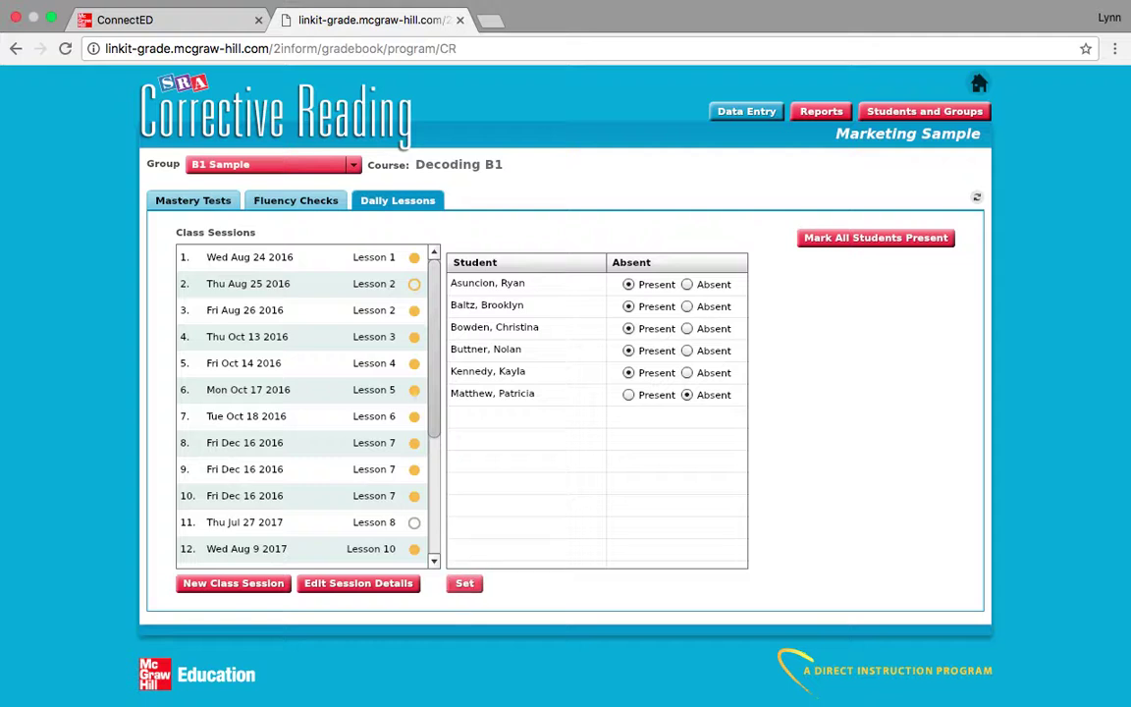
{"action": "left_click", "coordinate": [468, 584]}
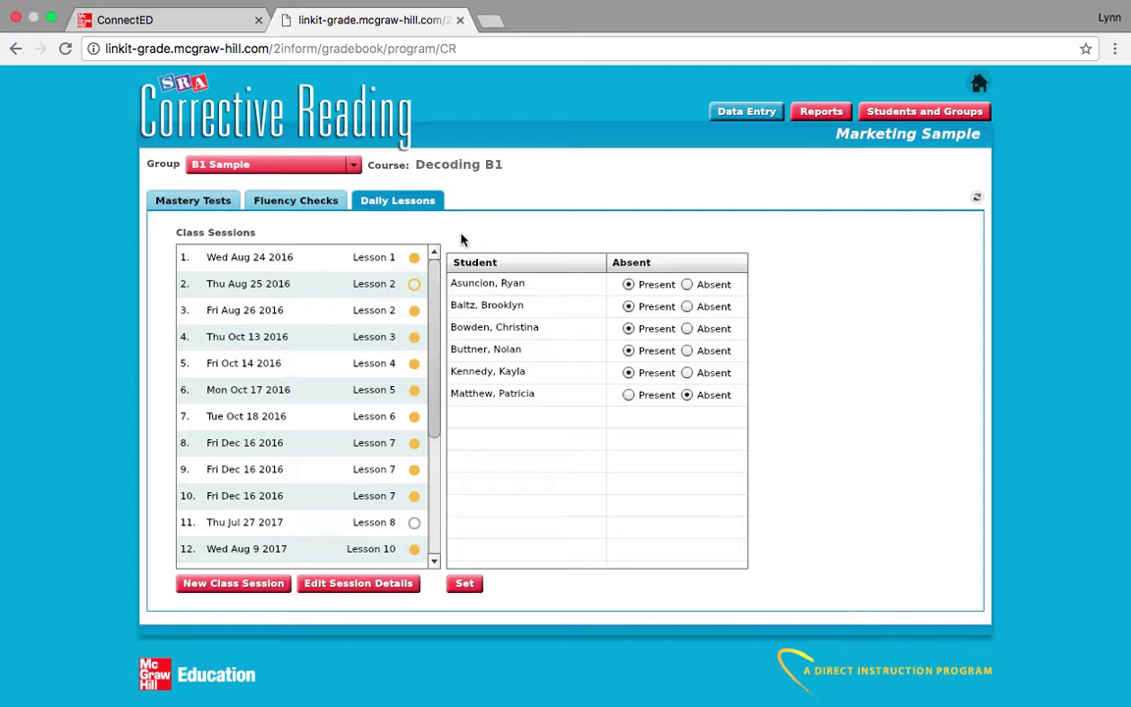
{"action": "left_click", "coordinate": [465, 584]}
{"action": "left_click", "coordinate": [436, 527]}
{"action": "left_click", "coordinate": [430, 562]}
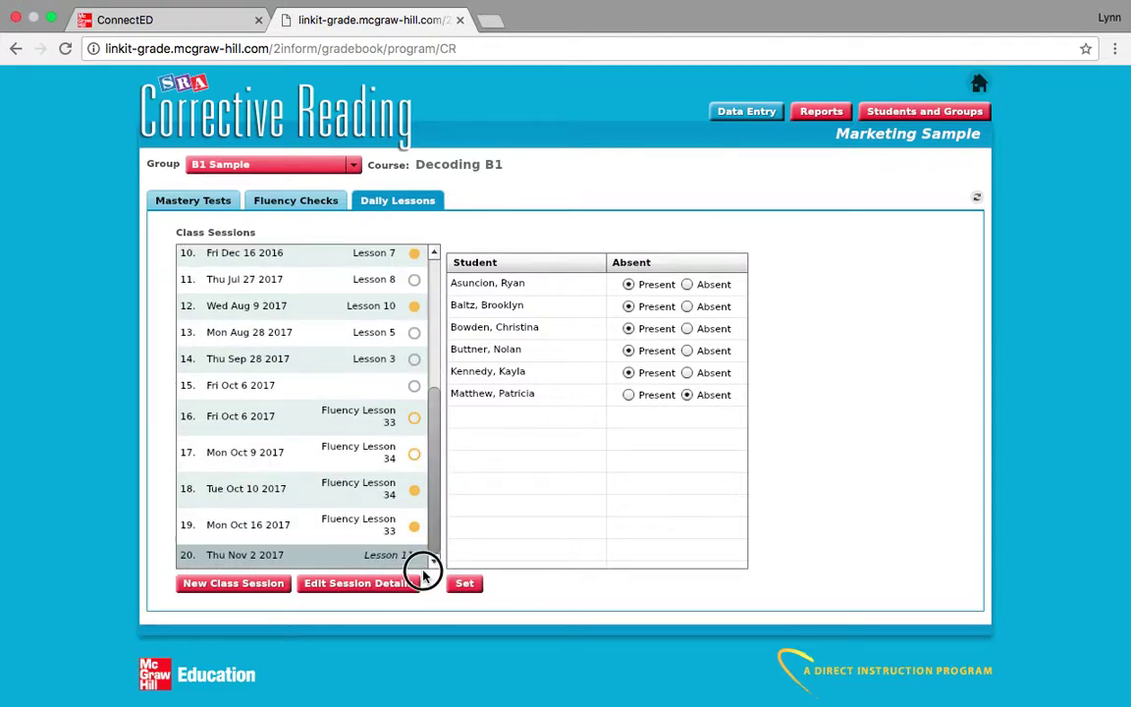
{"action": "left_click", "coordinate": [321, 560]}
{"action": "left_click", "coordinate": [466, 585]}
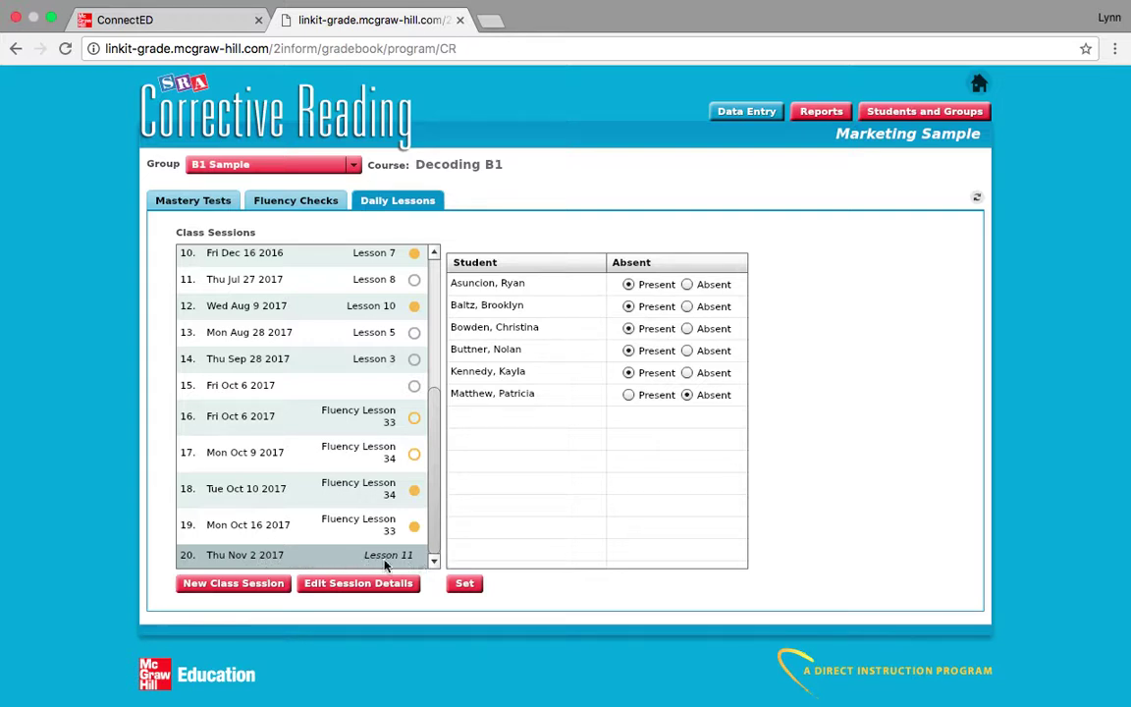
- Create another class session dated 11/02/2017 with (No Lesson) and the lesson type Test Day
{"action": "left_click", "coordinate": [257, 584]}
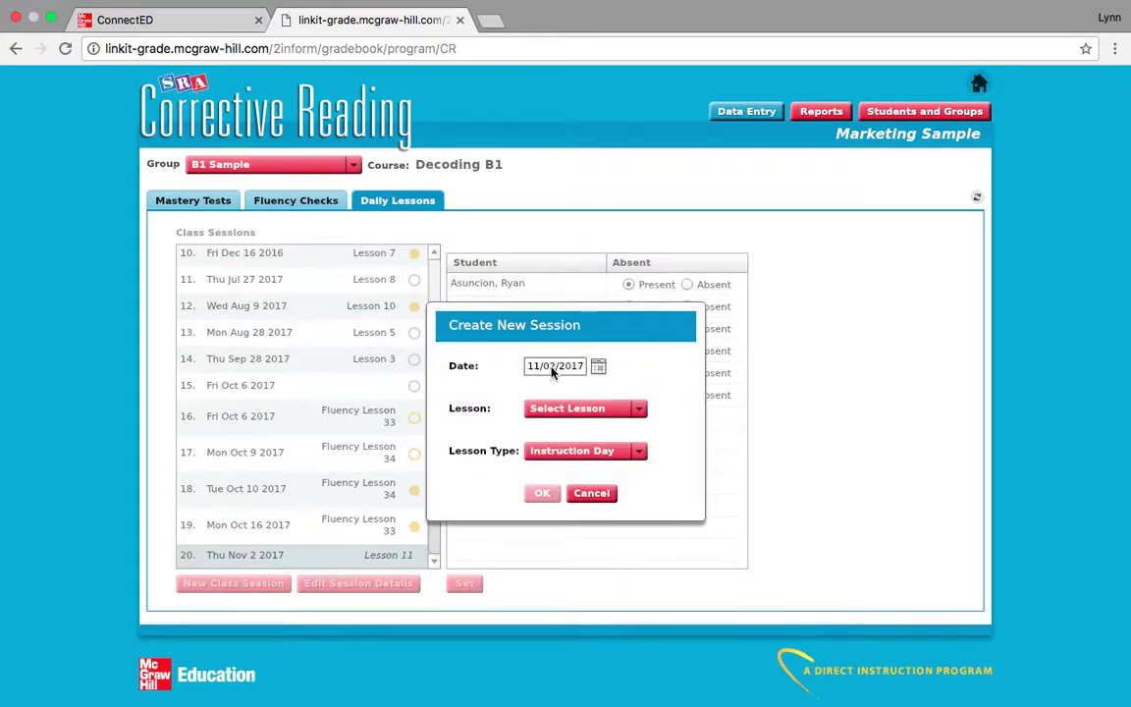
{"action": "left_click", "coordinate": [594, 411]}
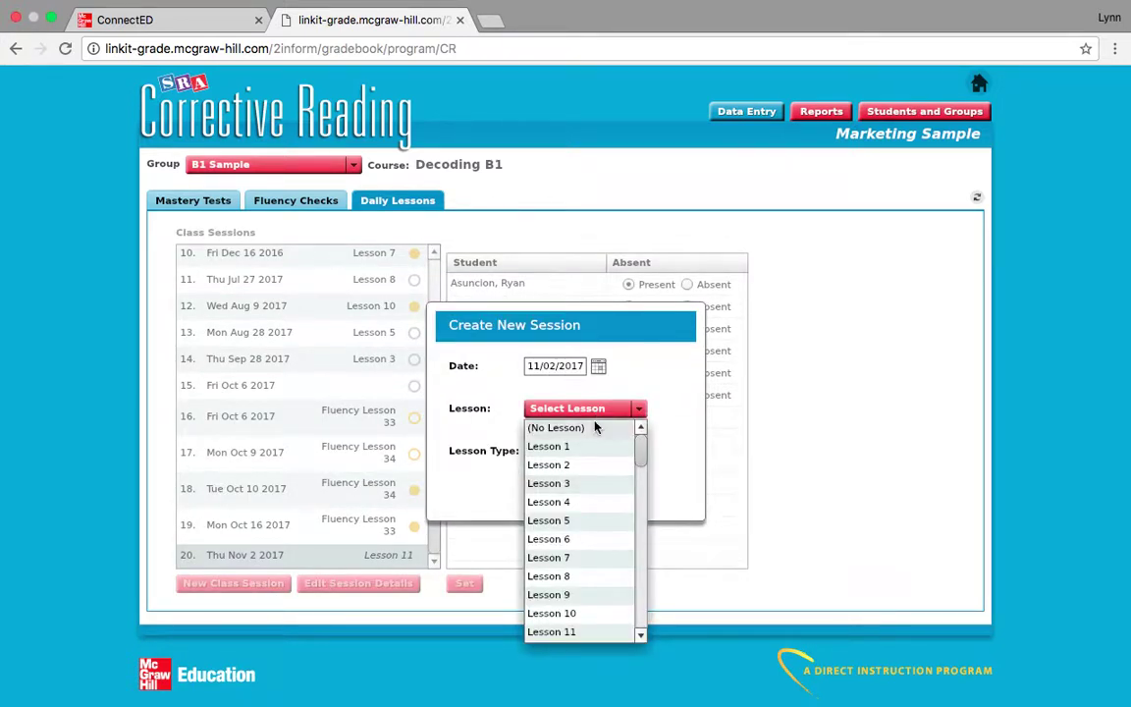
{"action": "left_click", "coordinate": [594, 429]}
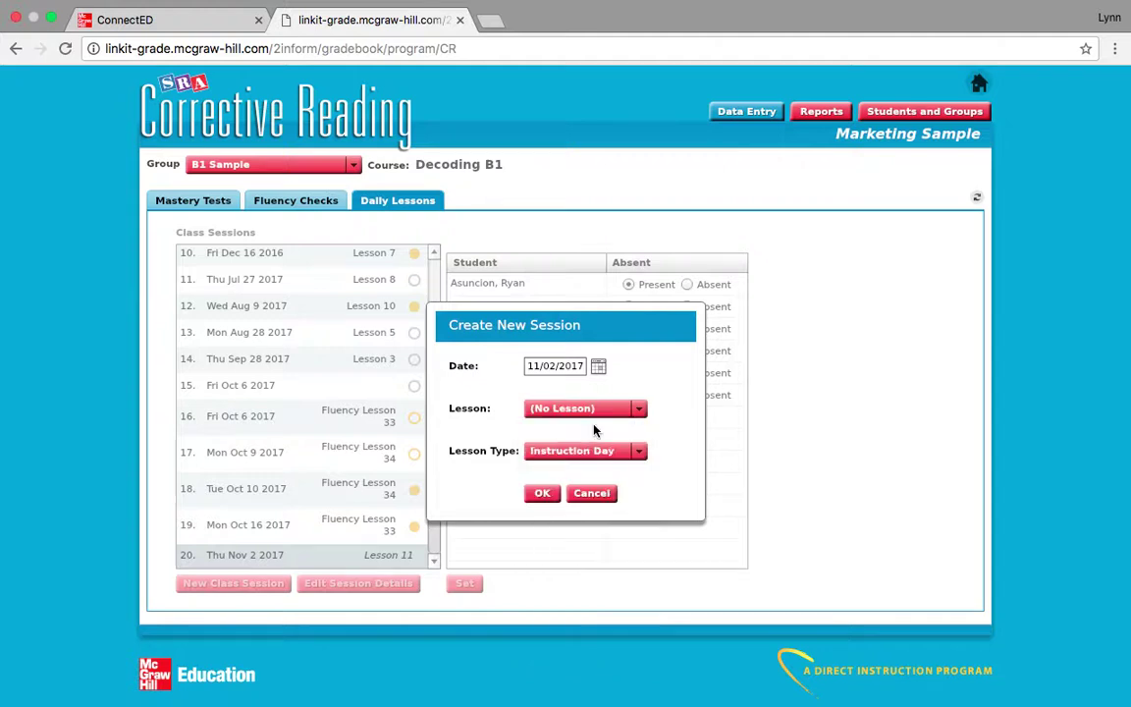
{"action": "left_click", "coordinate": [587, 451]}
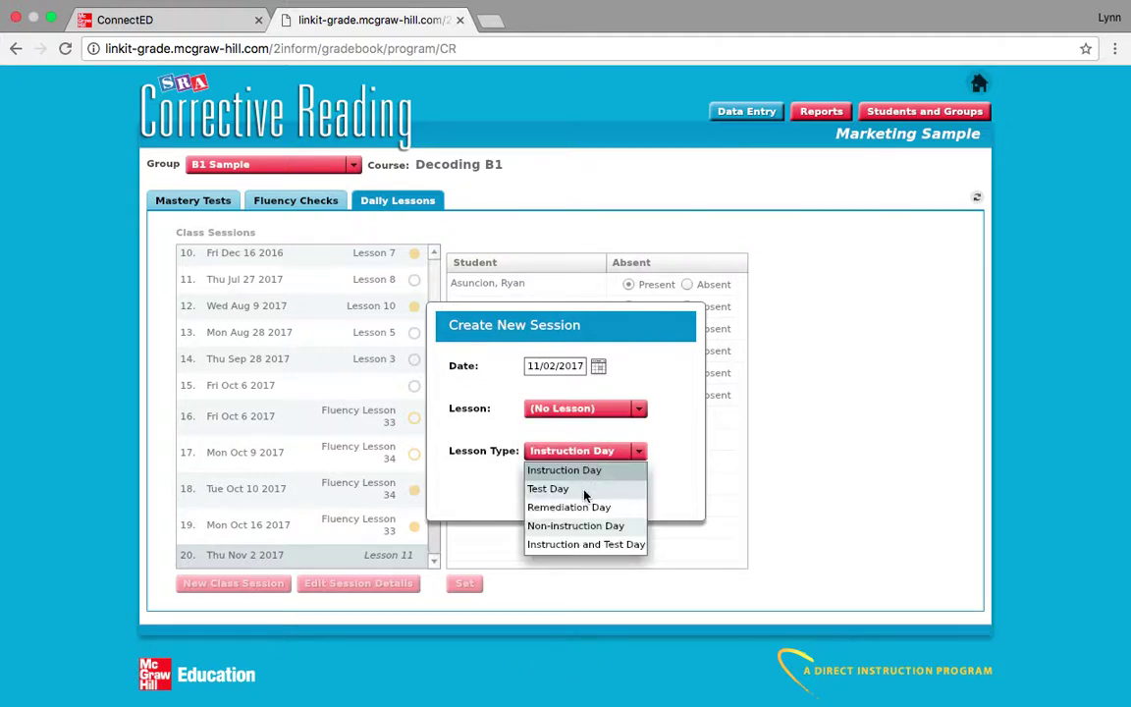
{"action": "left_click", "coordinate": [584, 491]}
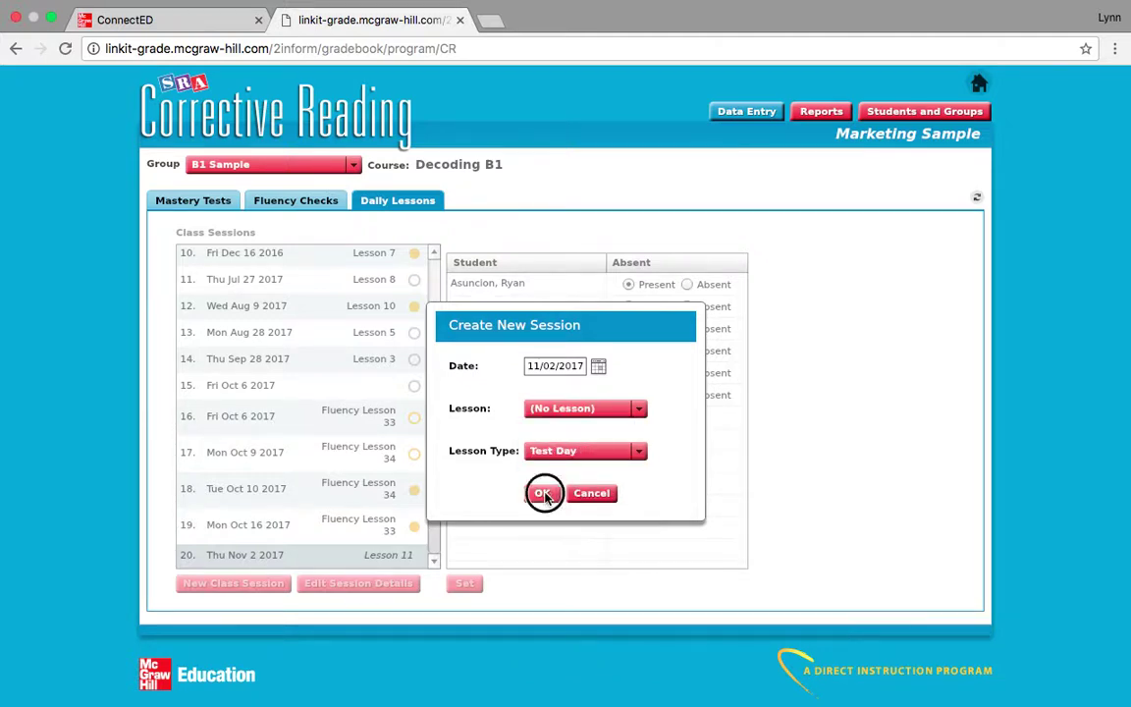
{"action": "left_click", "coordinate": [543, 494]}
- Record attendance for the (No Lesson) session with everyone present except the last listed student, who is absent
{"action": "left_click", "coordinate": [826, 239]}
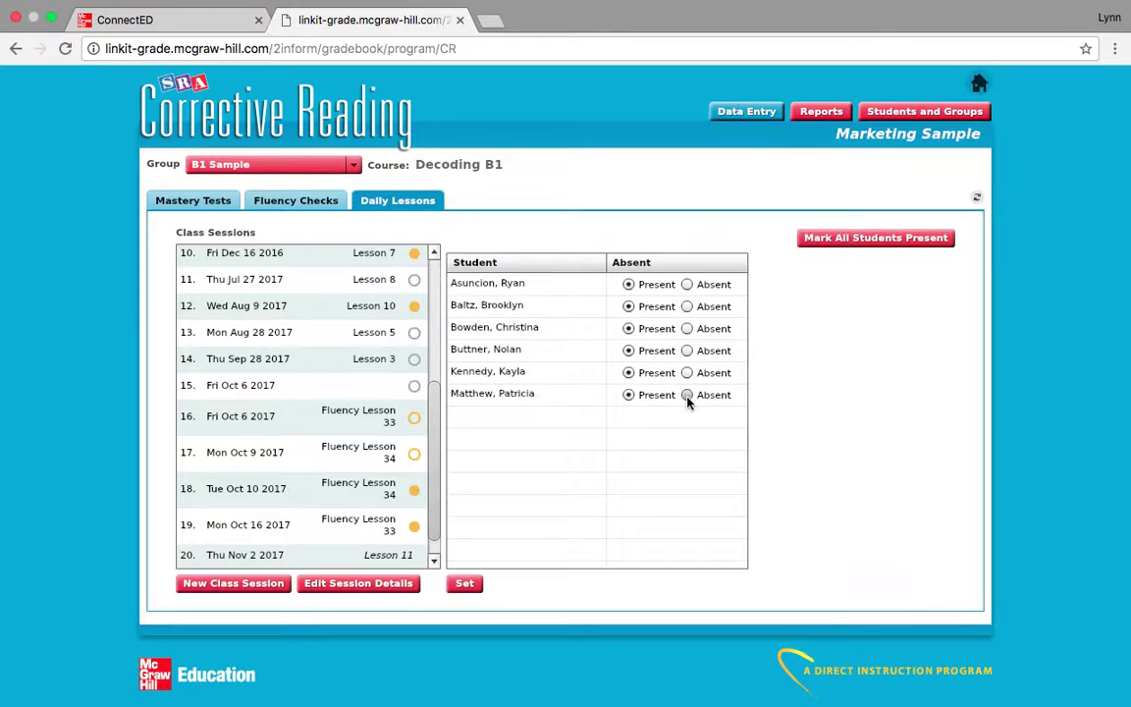
{"action": "left_click", "coordinate": [476, 585]}
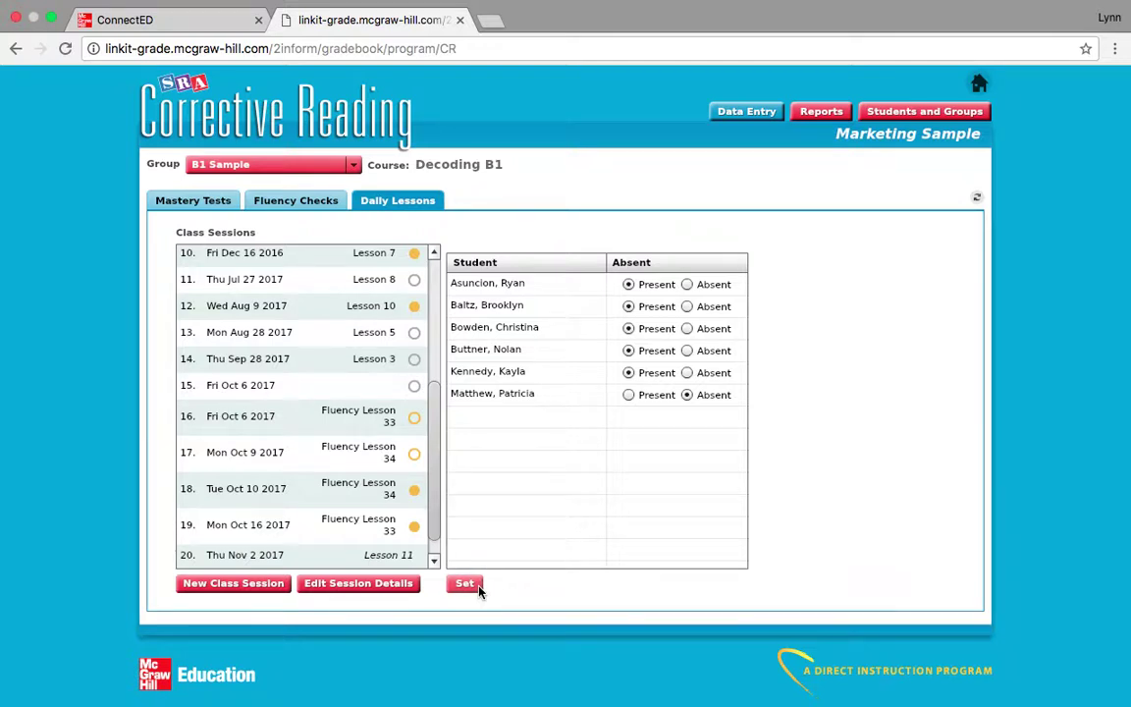
{"action": "left_click", "coordinate": [434, 560]}
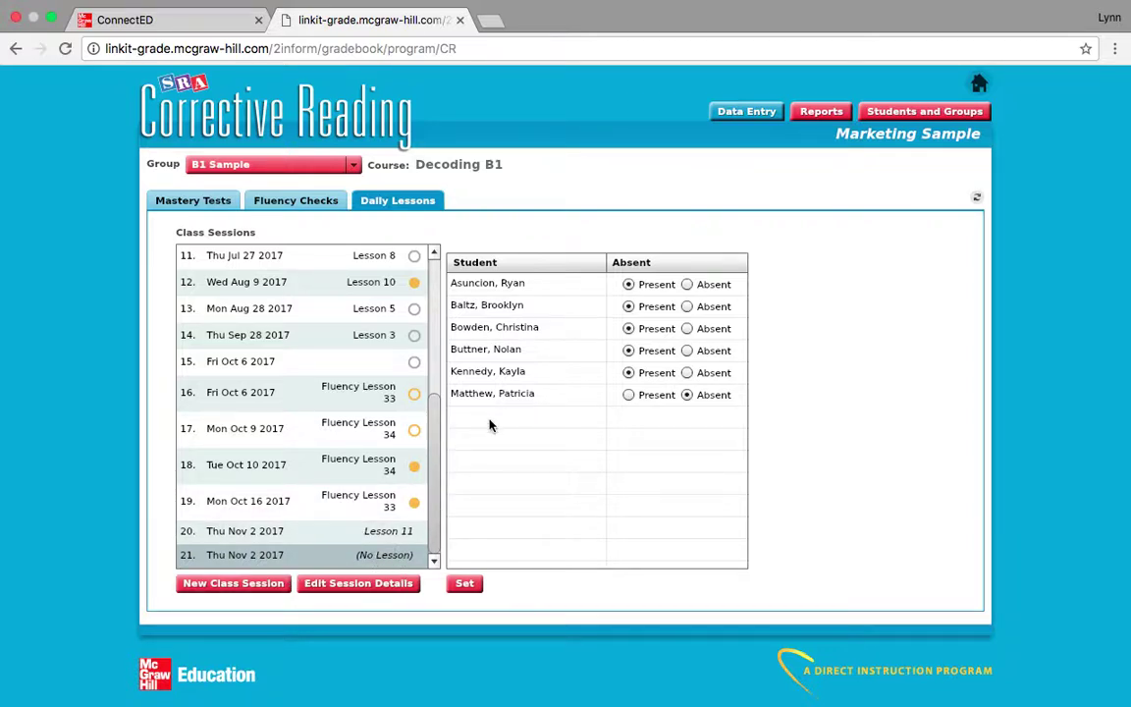
- Record Mastery Test 5 for the first listed student with 7 points in Part 1 and 13 points in Part 2
{"action": "left_click", "coordinate": [192, 202]}
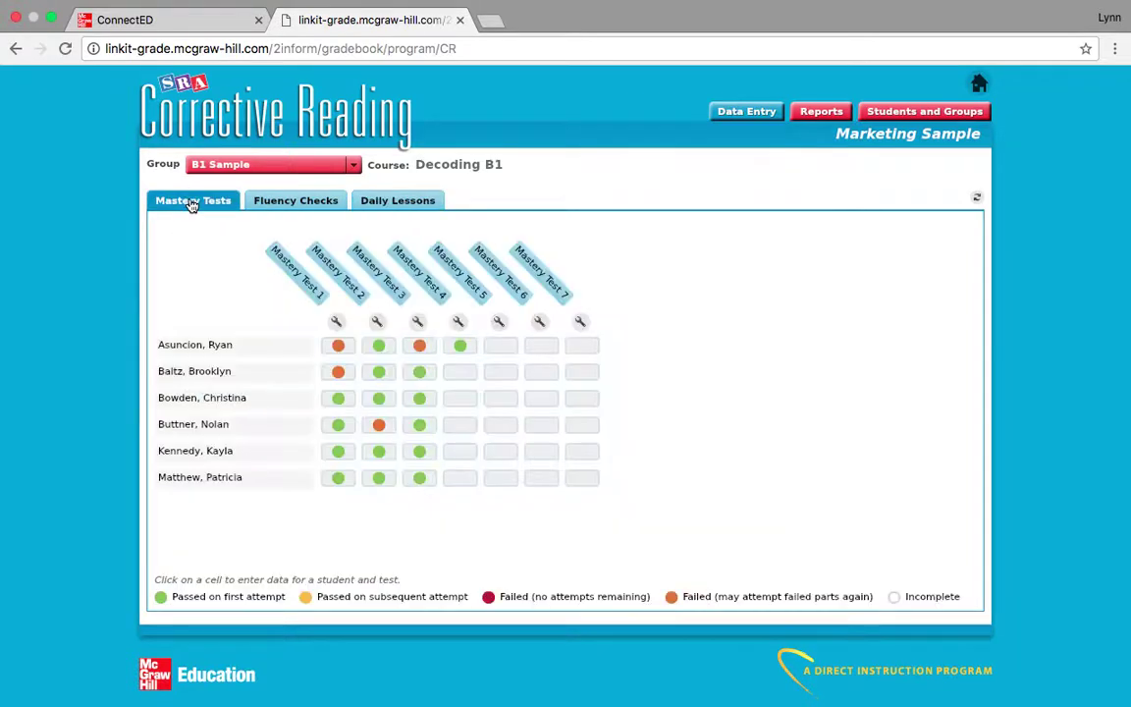
{"action": "left_click", "coordinate": [503, 348]}
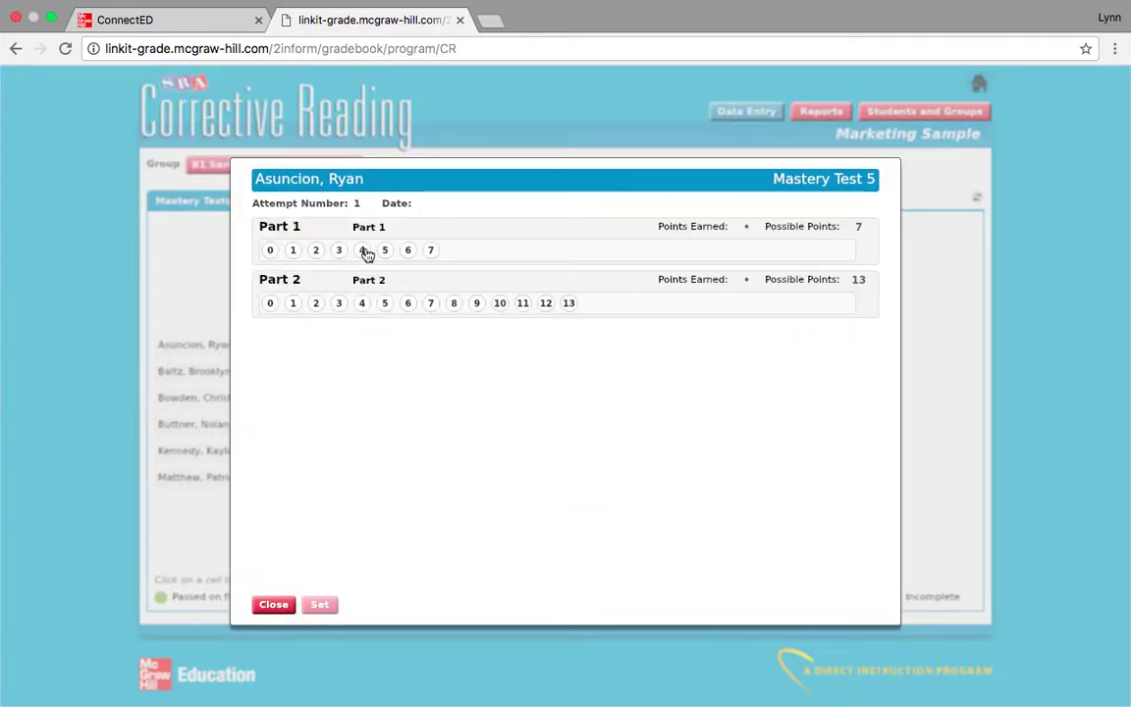
{"action": "left_click", "coordinate": [430, 249]}
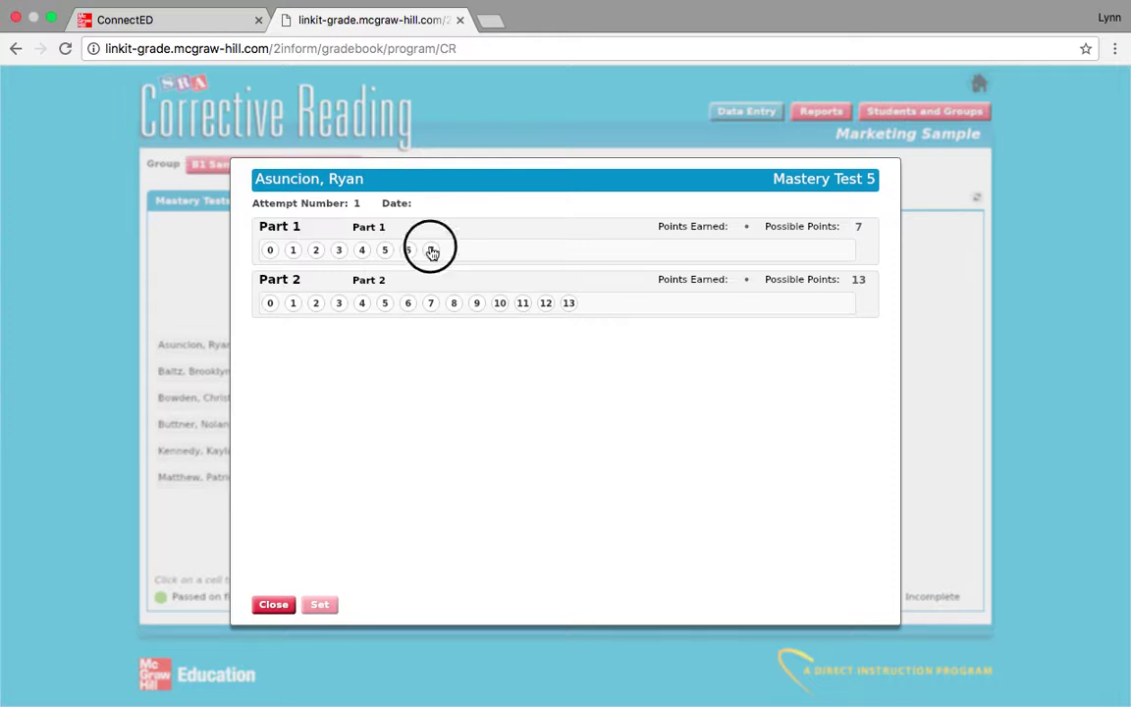
{"action": "left_click", "coordinate": [570, 305]}
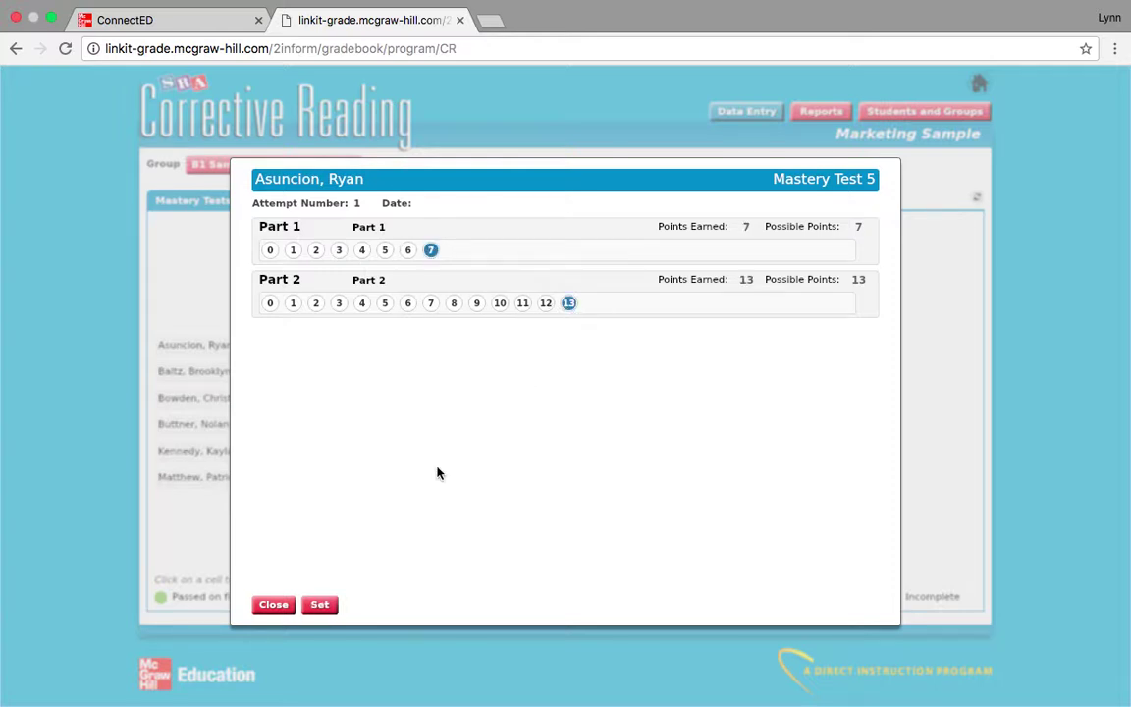
{"action": "left_click", "coordinate": [320, 606]}
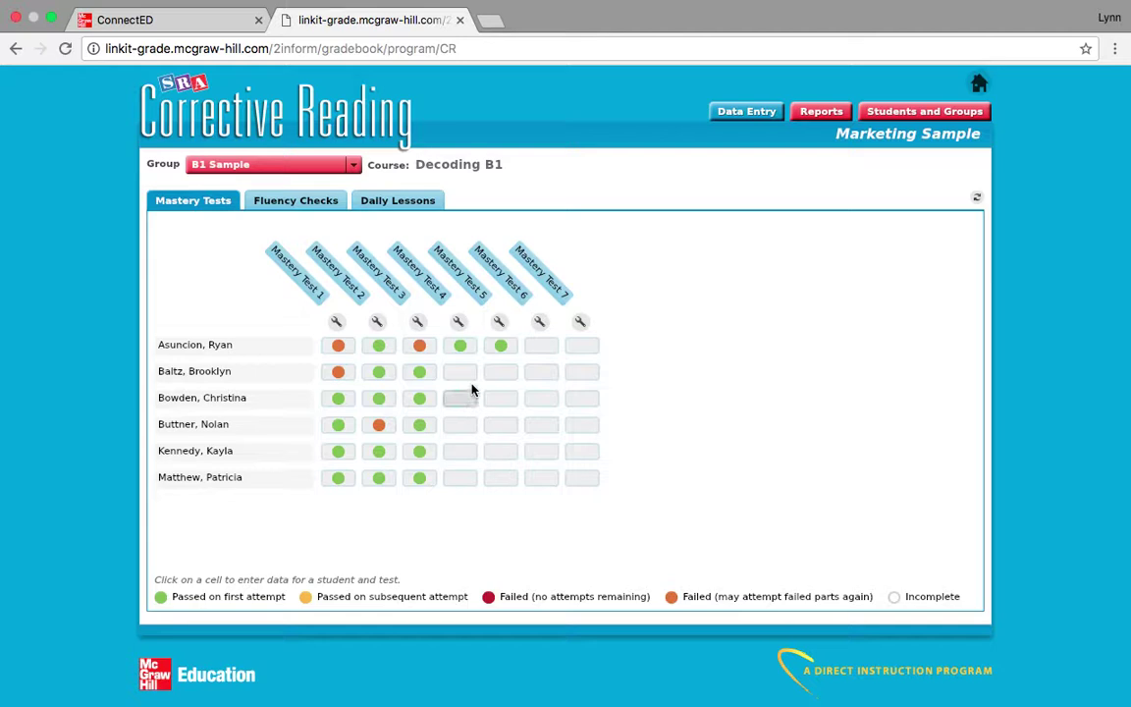
- Record a score of 8 points on Mastery Test 4 for the second listed student
{"action": "left_click", "coordinate": [463, 373]}
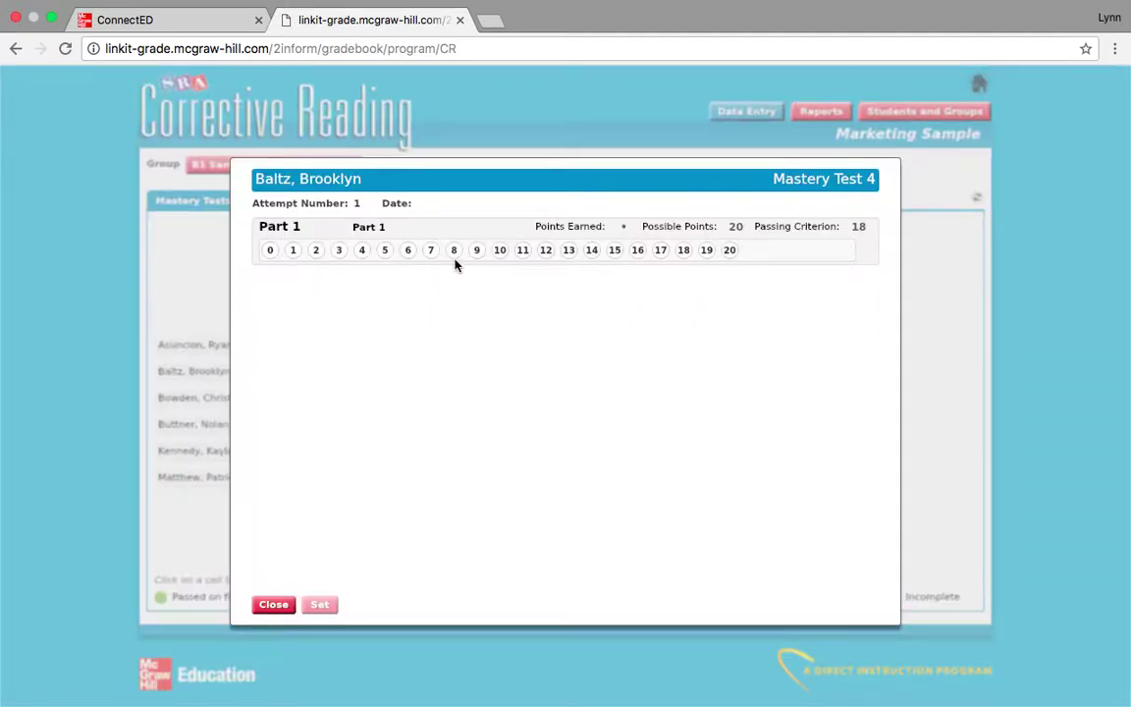
{"action": "left_click", "coordinate": [454, 253]}
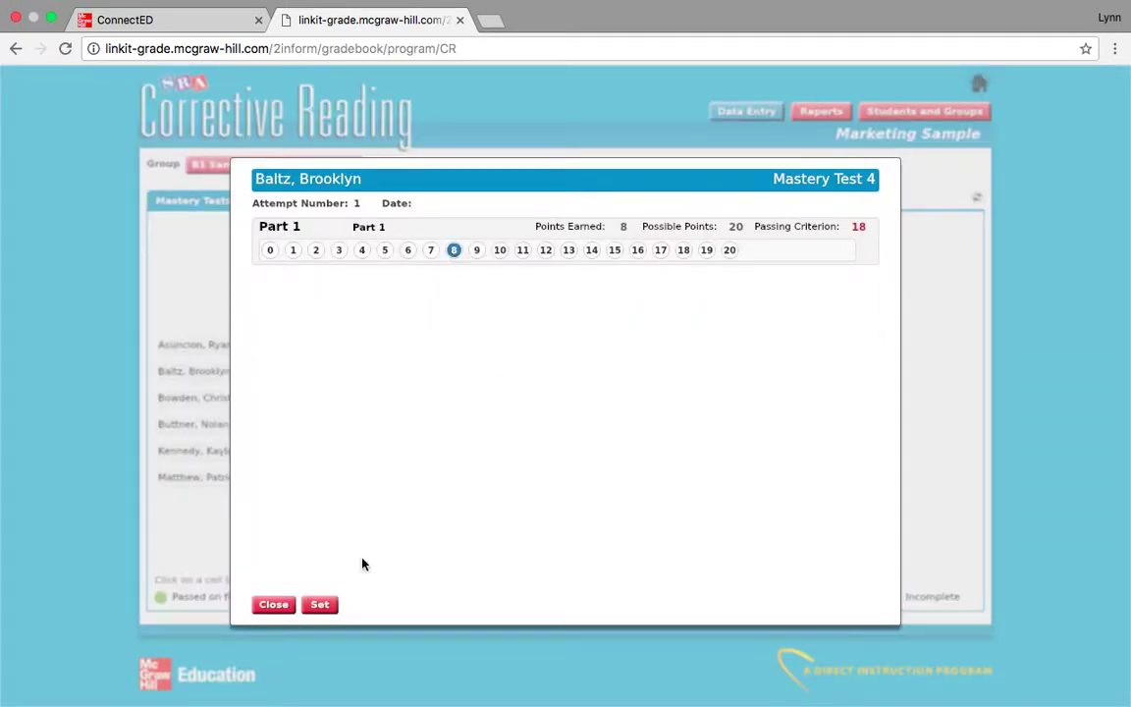
{"action": "left_click", "coordinate": [320, 606]}
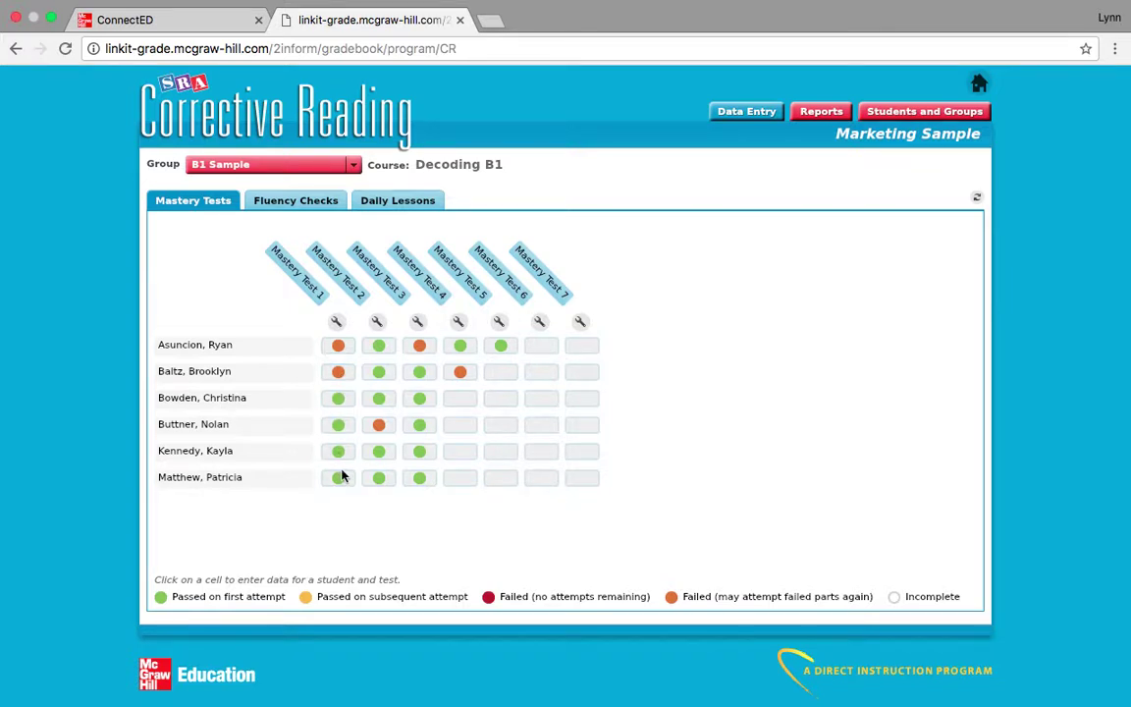
- Review the group and individual remedies for Mastery Tests 1, 2 and 3
{"action": "left_click", "coordinate": [337, 320]}
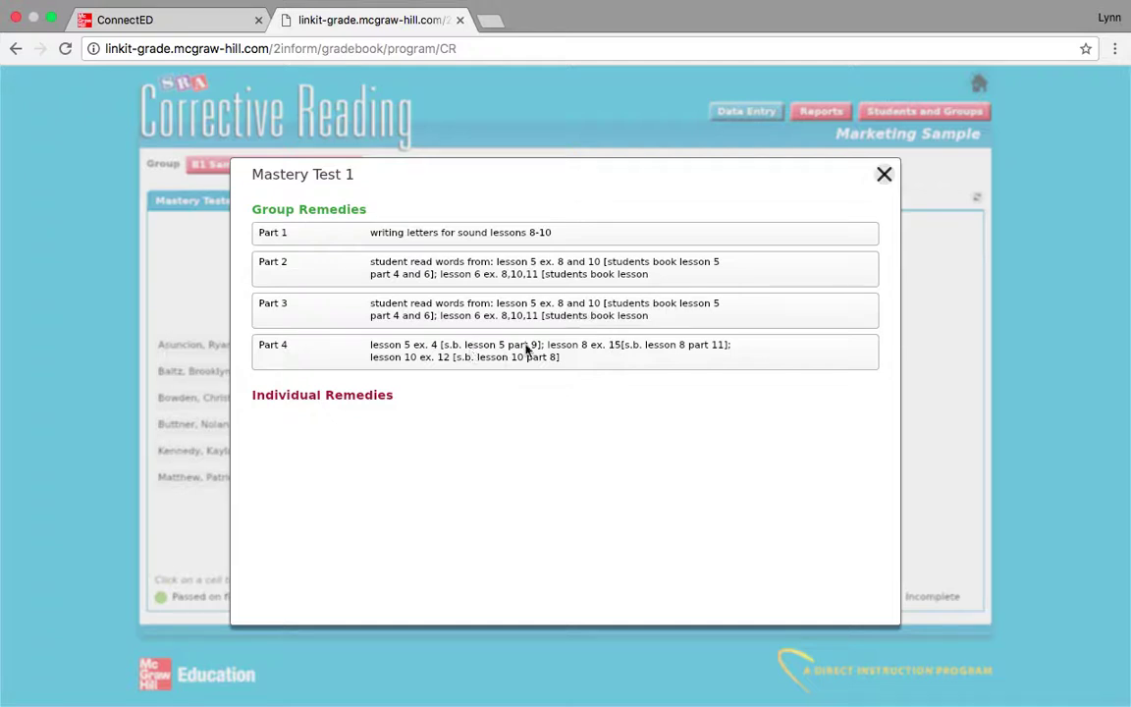
{"action": "left_click", "coordinate": [886, 174]}
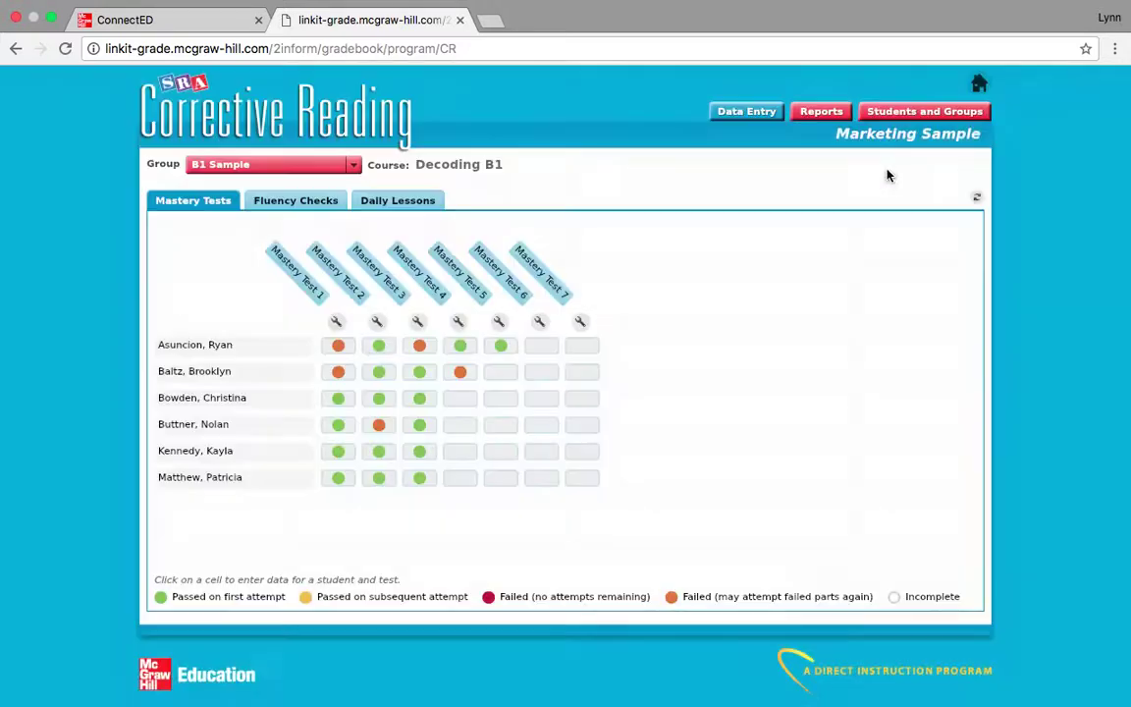
{"action": "left_click", "coordinate": [376, 323]}
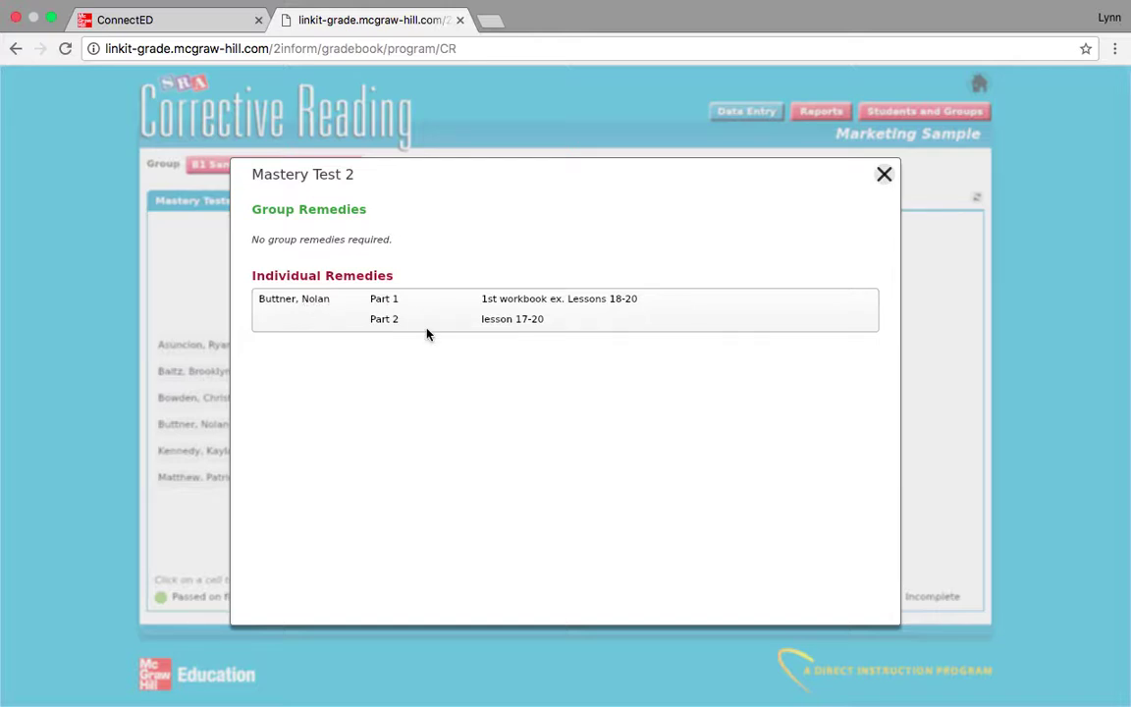
{"action": "left_click", "coordinate": [883, 175]}
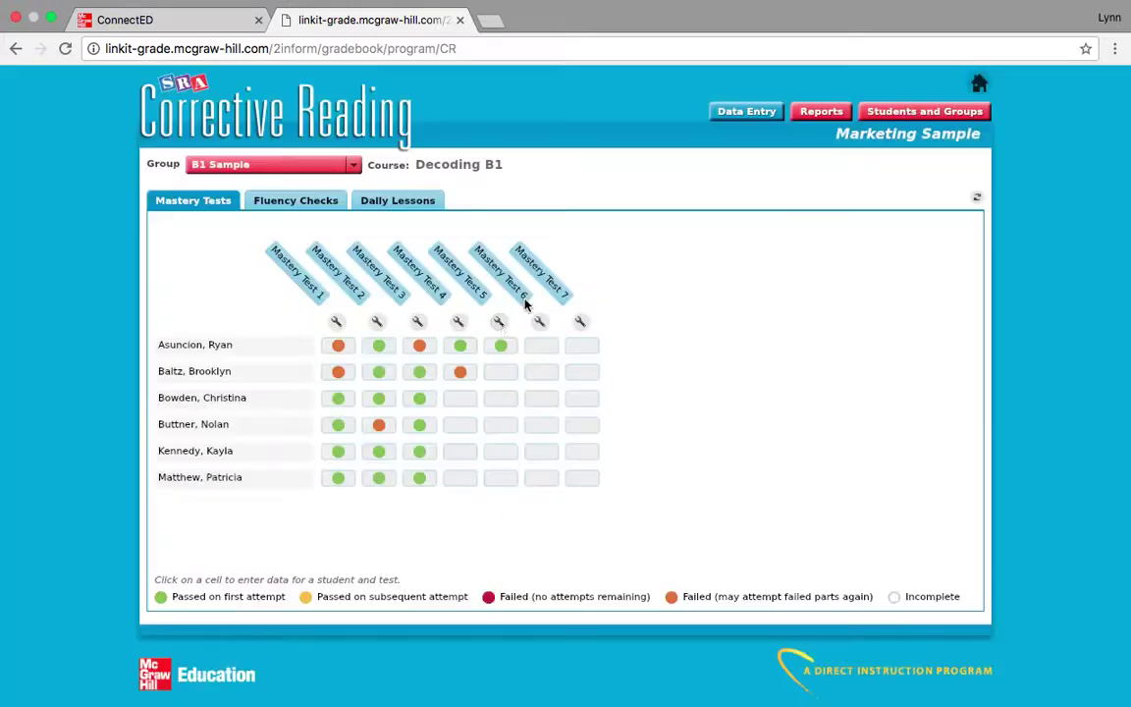
{"action": "left_click", "coordinate": [418, 325]}
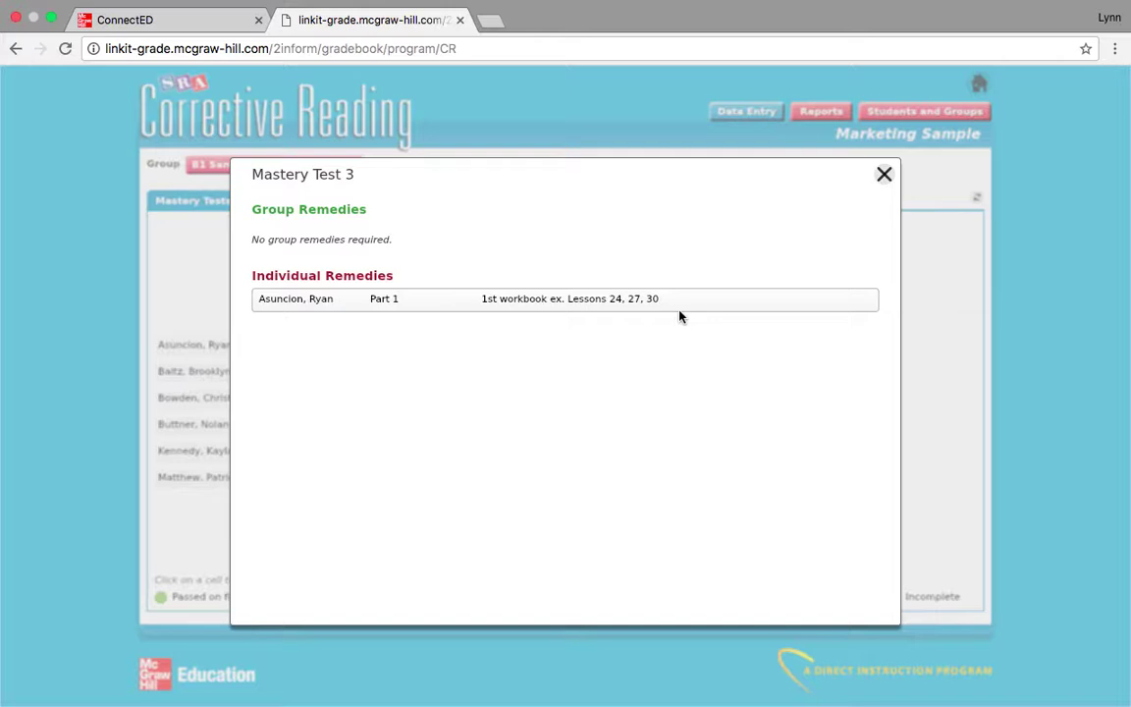
{"action": "left_click", "coordinate": [883, 175]}
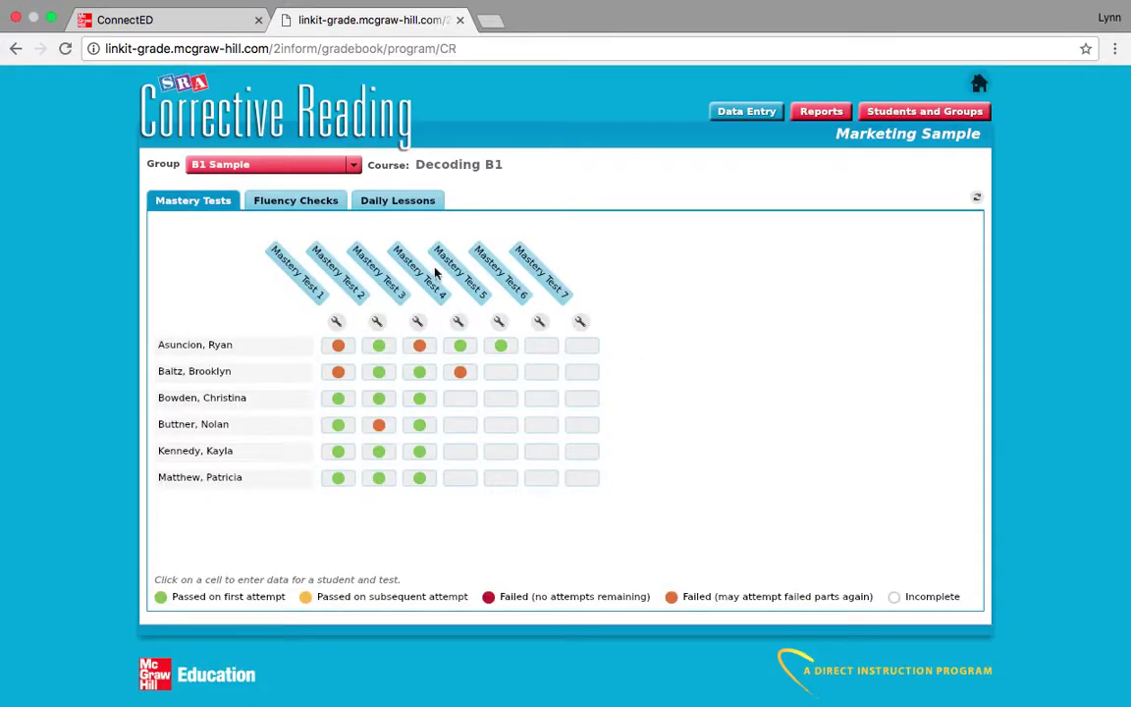
- View the group's fluency checks and examine the word and error counts for Fluency Lesson 16
{"action": "left_click", "coordinate": [282, 203]}
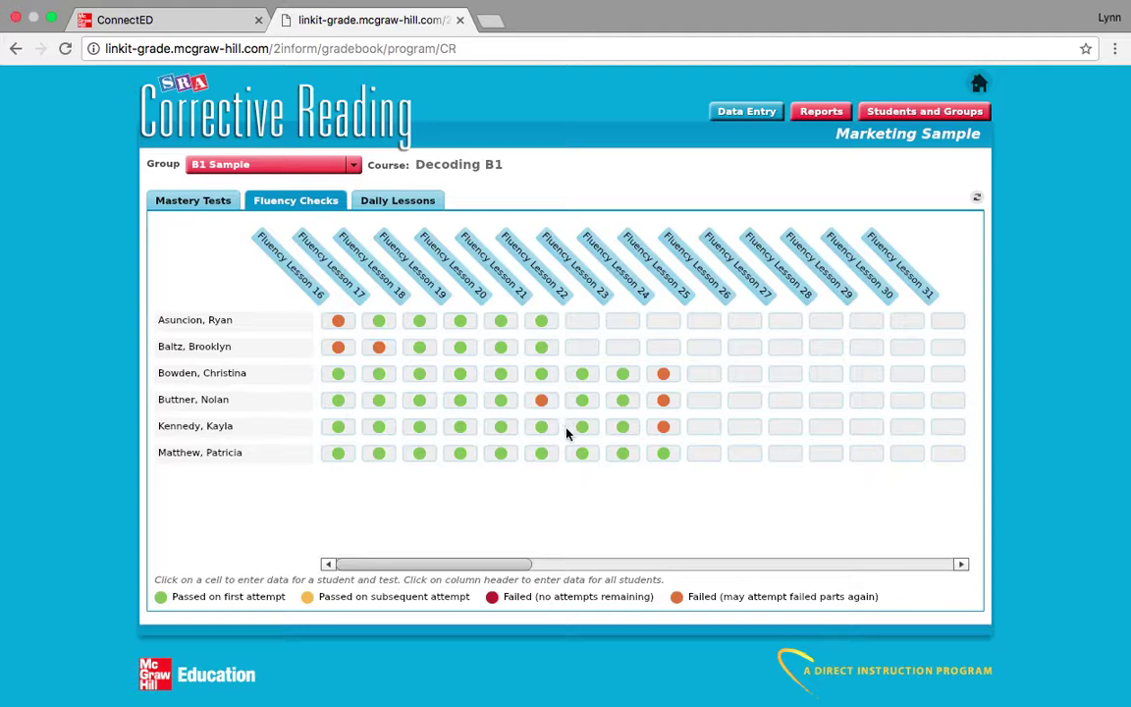
{"action": "left_click", "coordinate": [335, 321]}
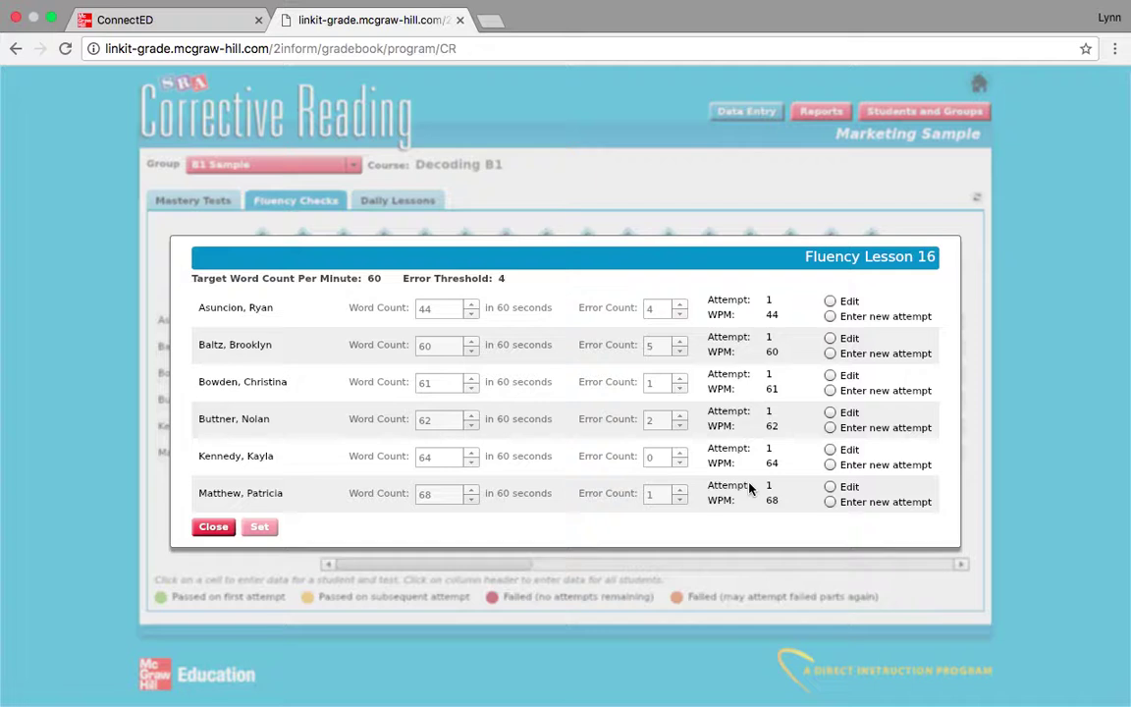
{"action": "left_click", "coordinate": [210, 530]}
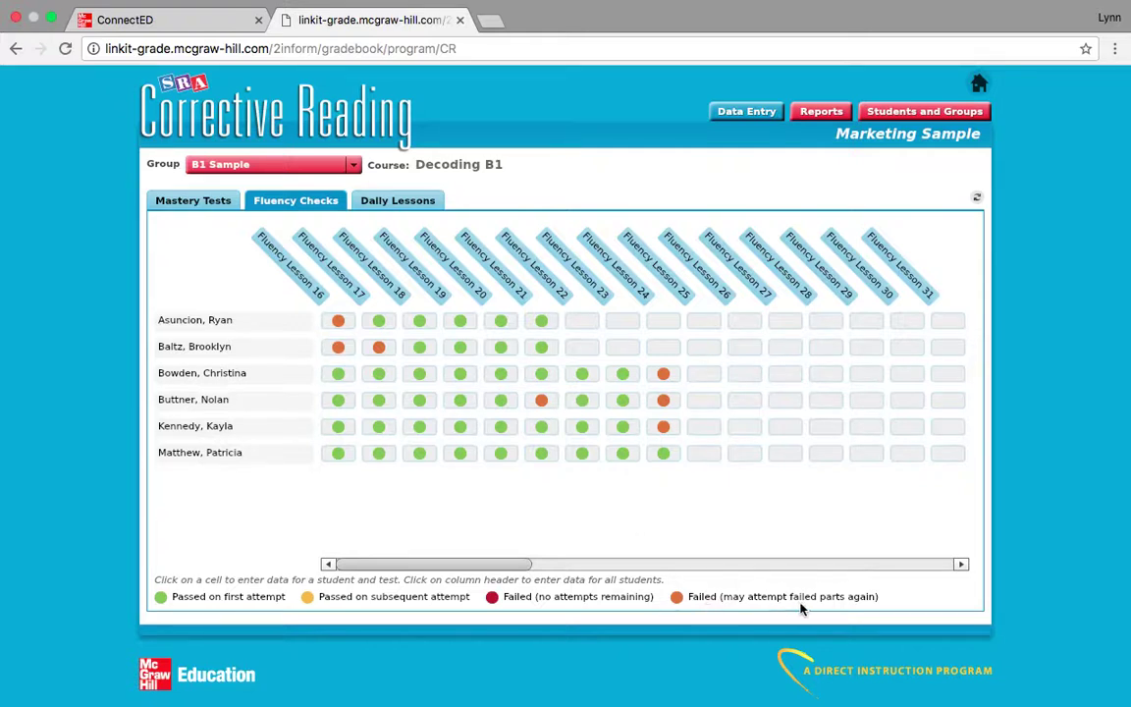
- Start a new Fluency Lesson 16 attempt for the first listed student and close the entry form without saving
{"action": "left_click", "coordinate": [337, 344]}
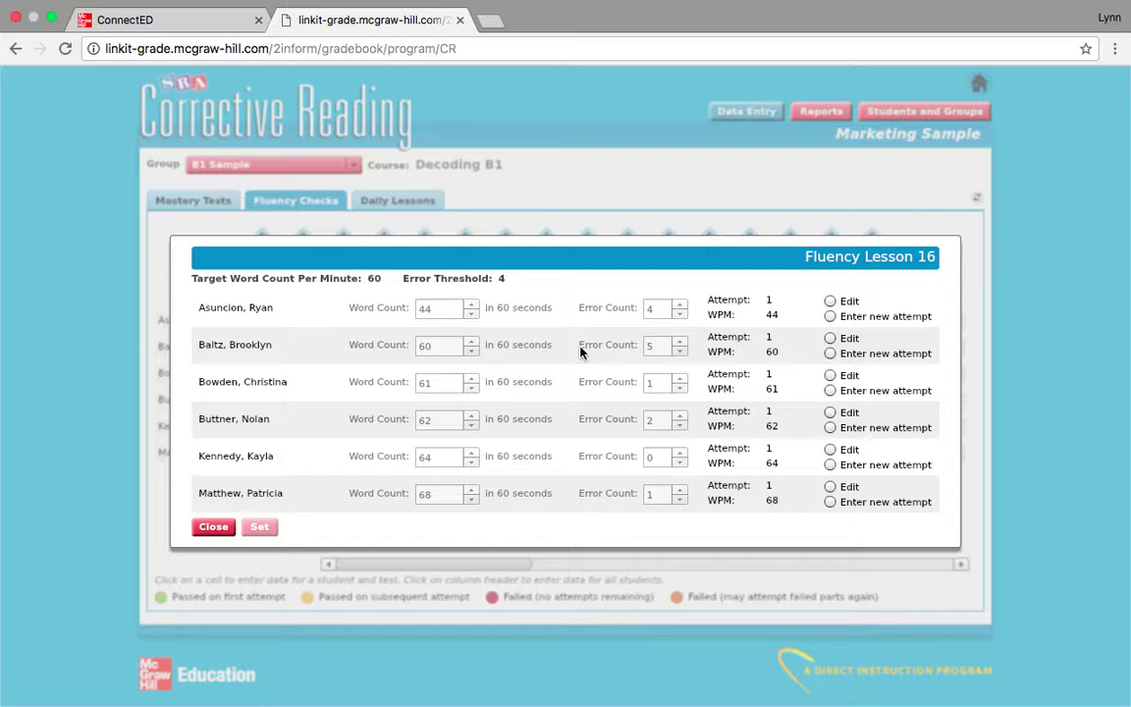
{"action": "left_click", "coordinate": [829, 316]}
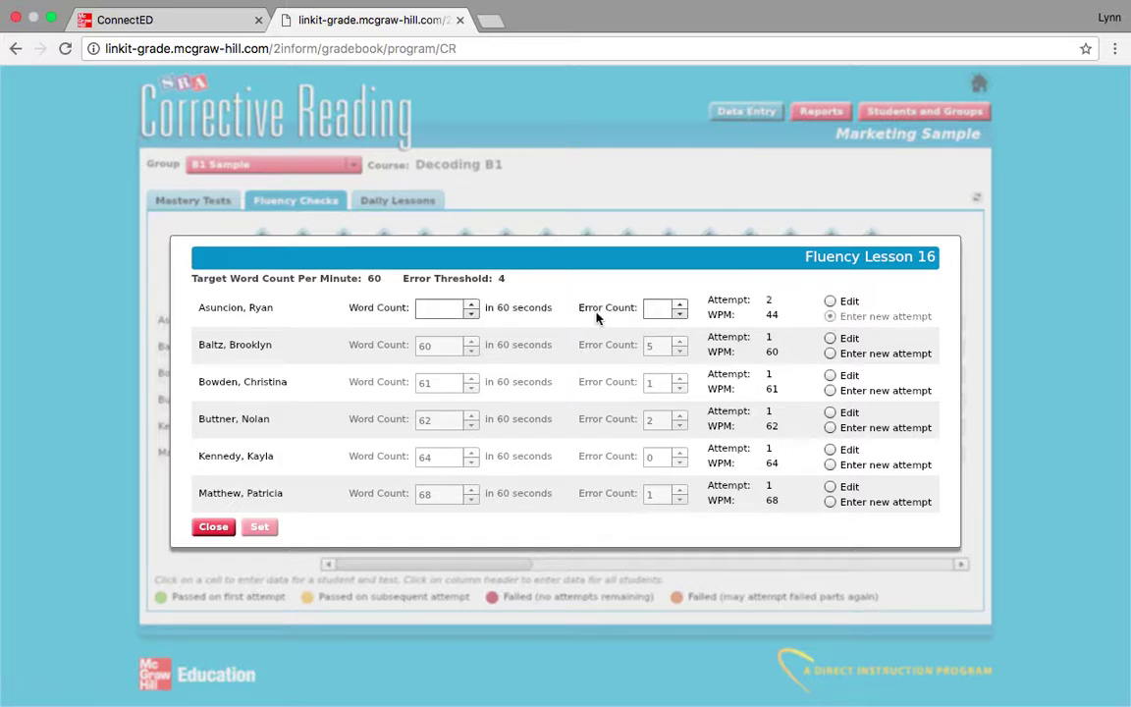
{"action": "left_click", "coordinate": [447, 309]}
{"action": "left_click", "coordinate": [213, 527]}
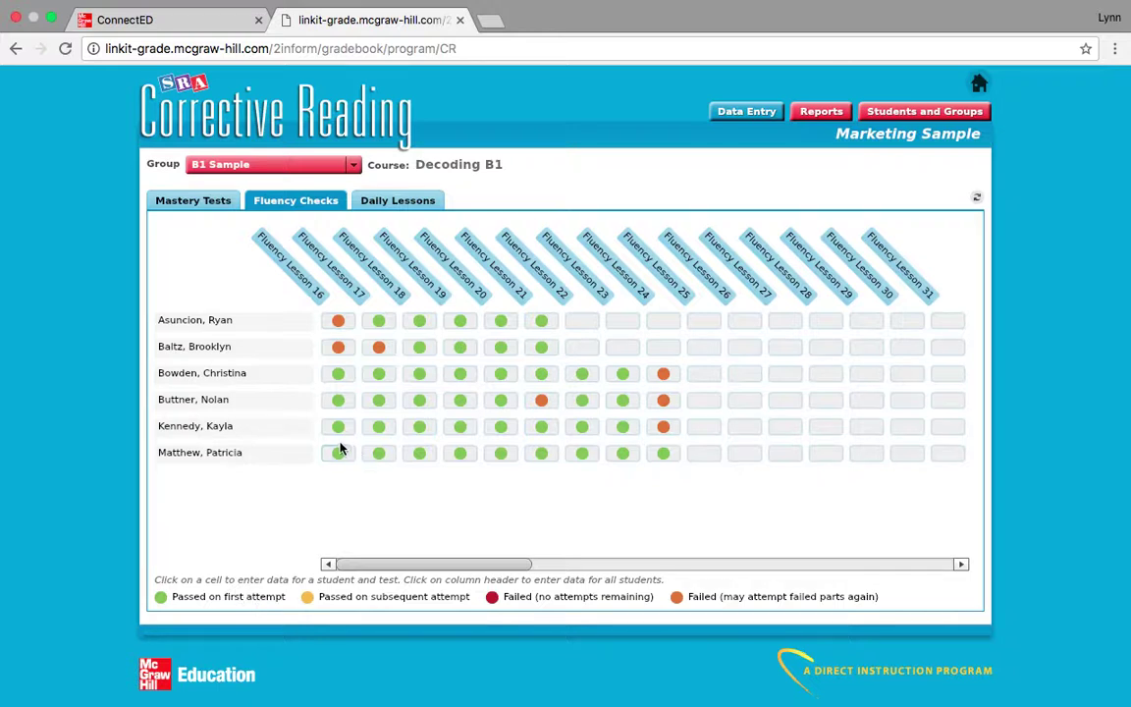
- Open the group and student reports for the B1 Sample group and review its Group Summary
{"action": "left_click", "coordinate": [172, 202]}
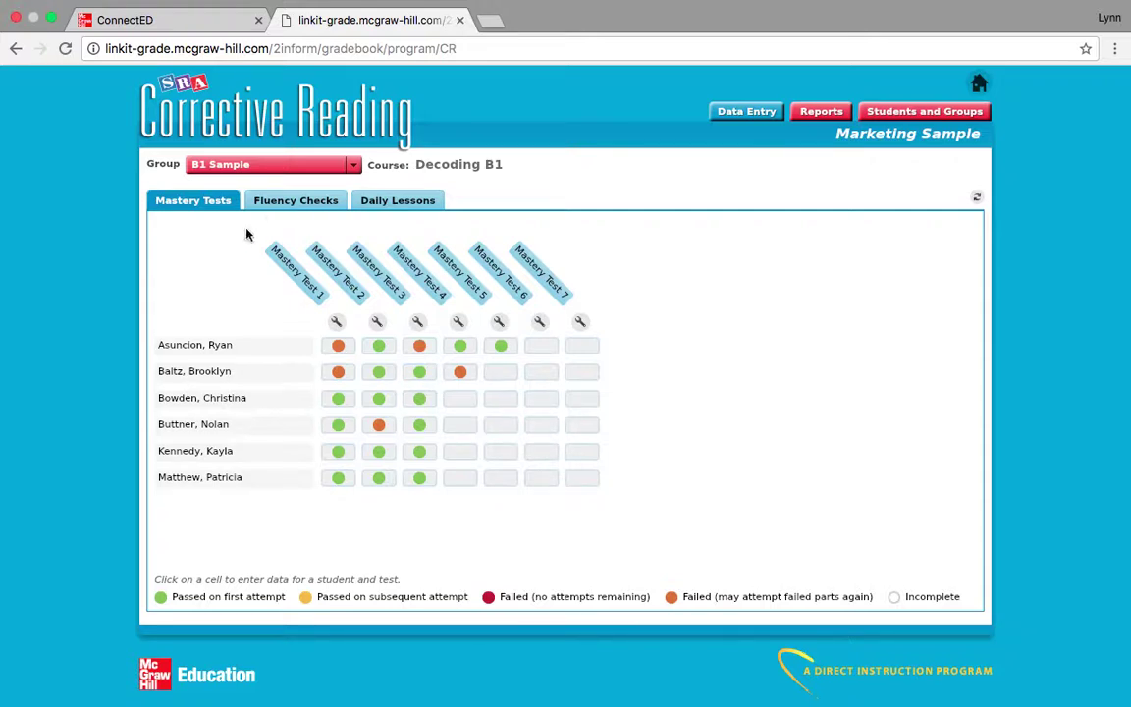
{"action": "left_click", "coordinate": [825, 113]}
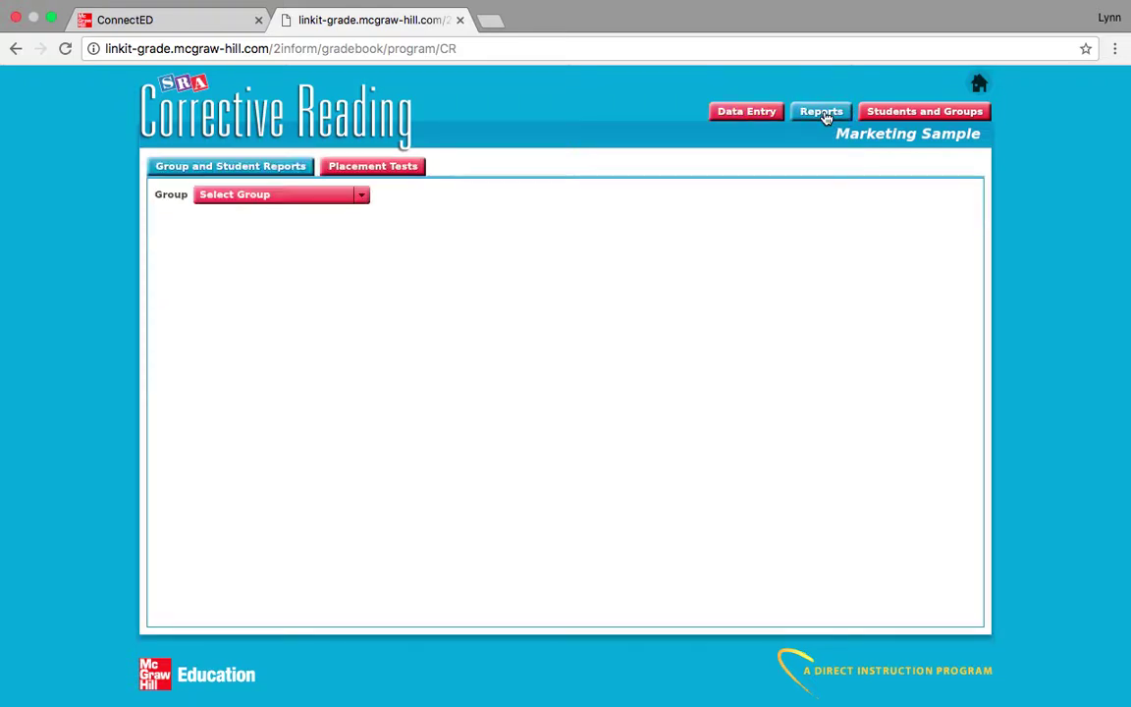
{"action": "left_click", "coordinate": [314, 194]}
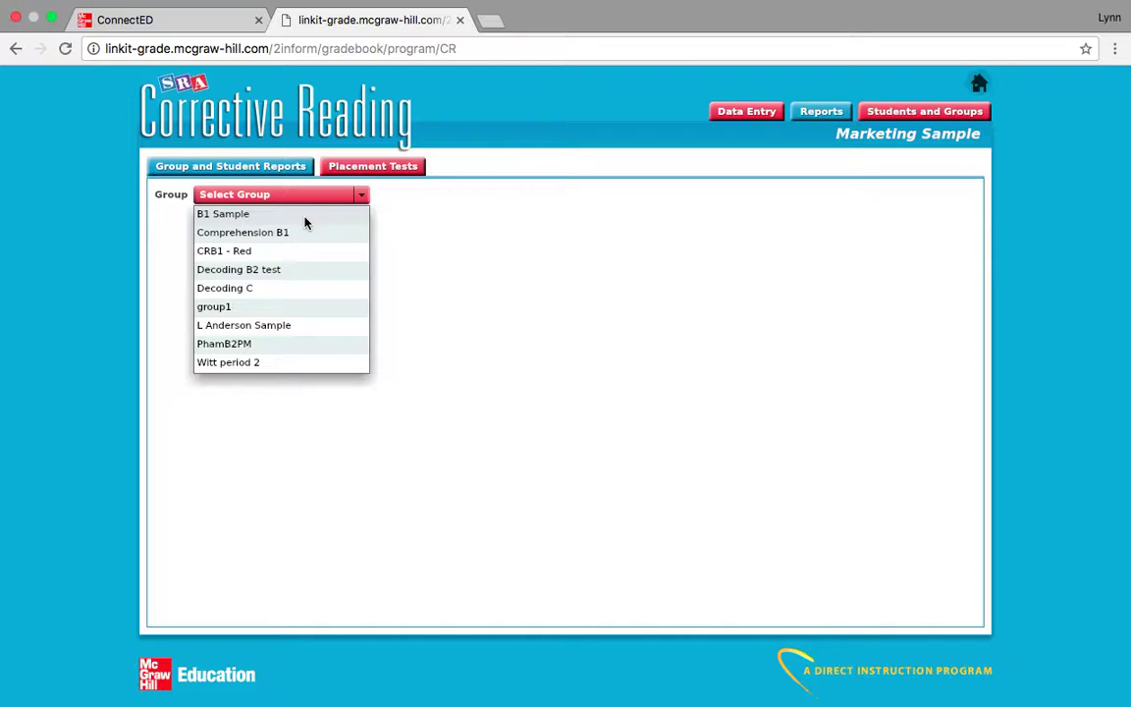
{"action": "left_click", "coordinate": [305, 220]}
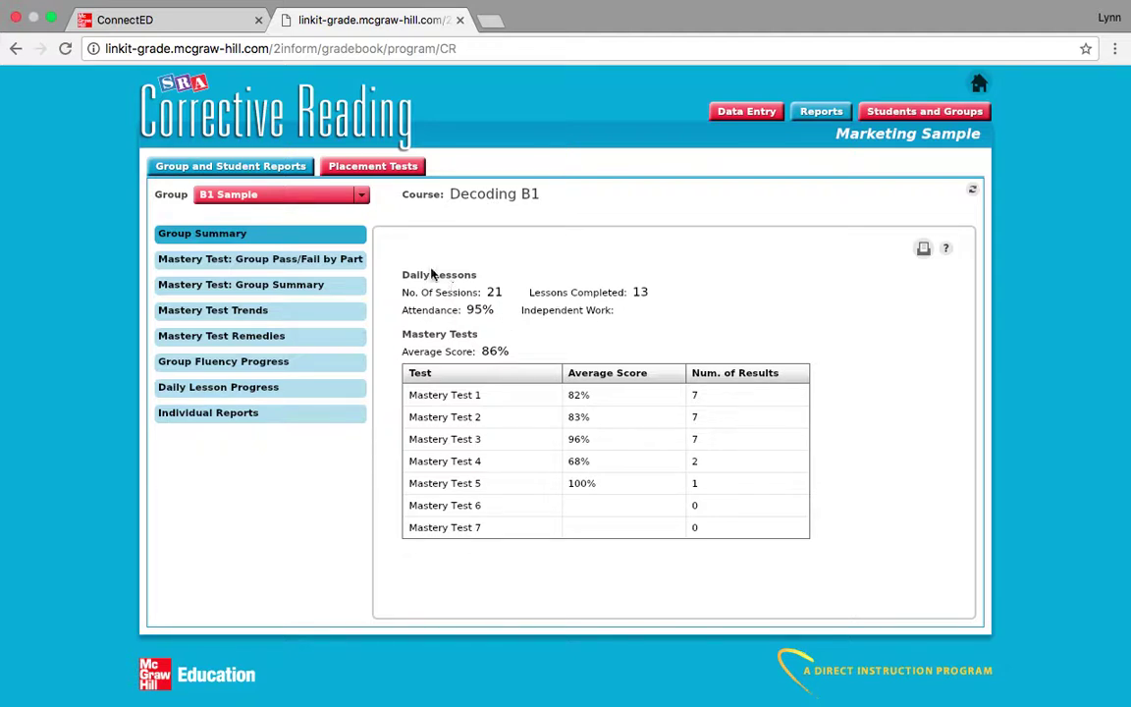
- Examine Mastery Test 1 results in the Group Pass/Fail by Part report and in the Mastery Test Group Summary
{"action": "left_click", "coordinate": [323, 265]}
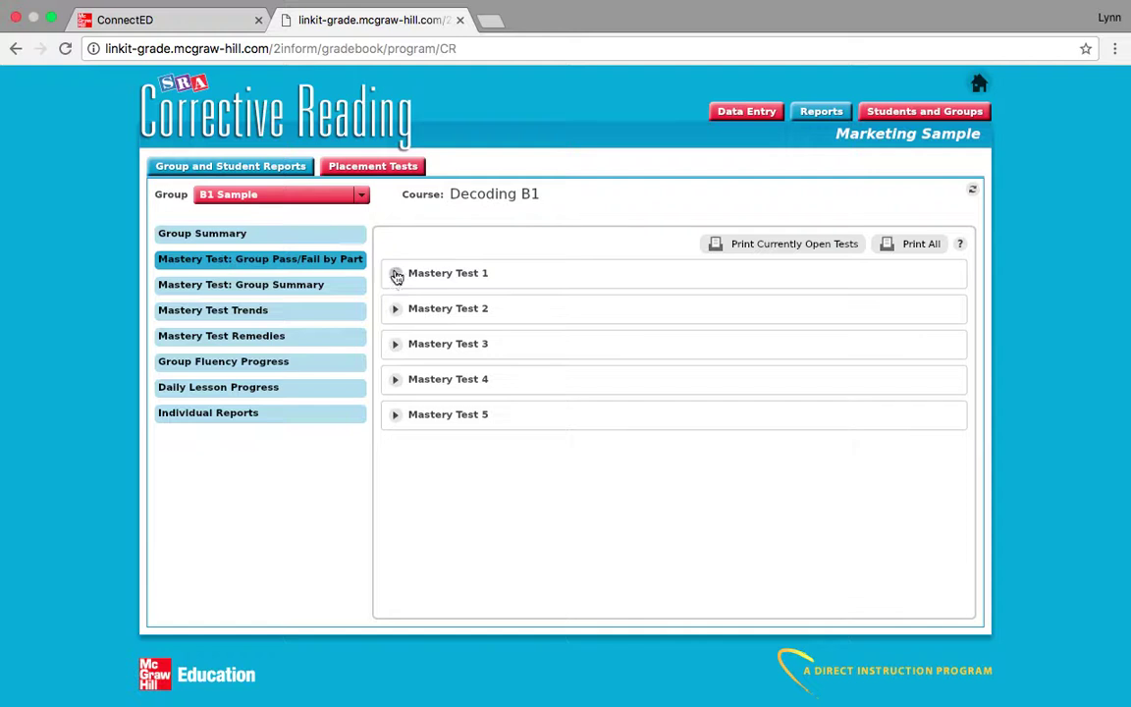
{"action": "left_click", "coordinate": [393, 280]}
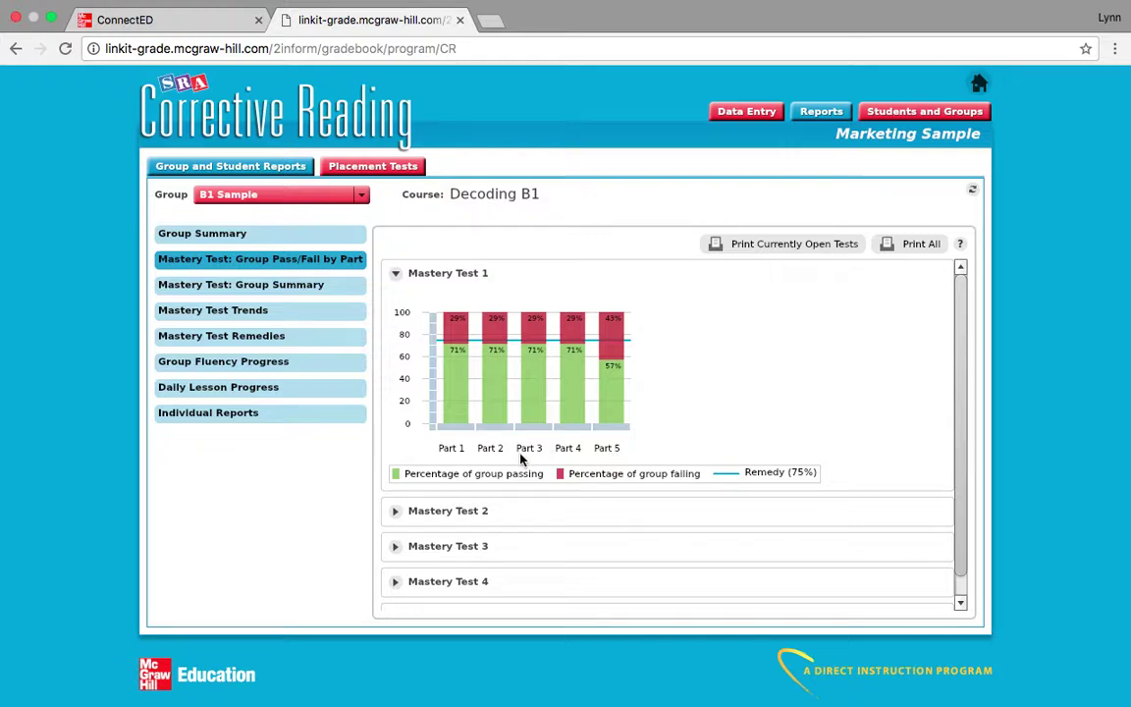
{"action": "mouse_move", "coordinate": [456, 398]}
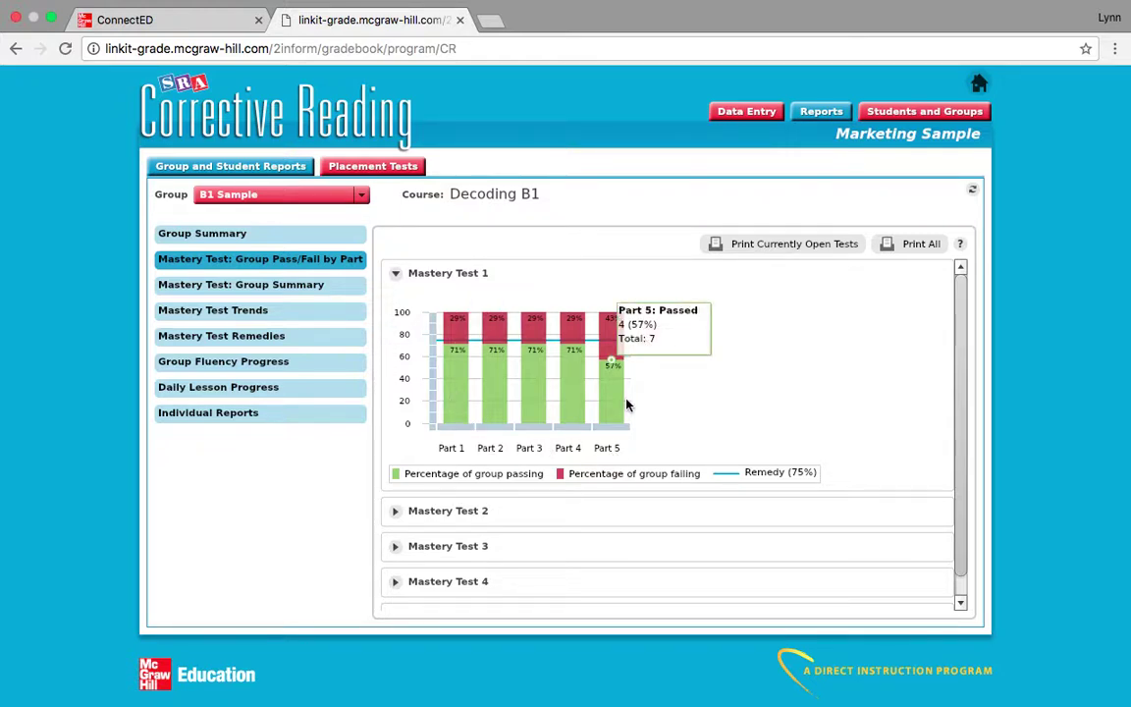
{"action": "mouse_move", "coordinate": [550, 329]}
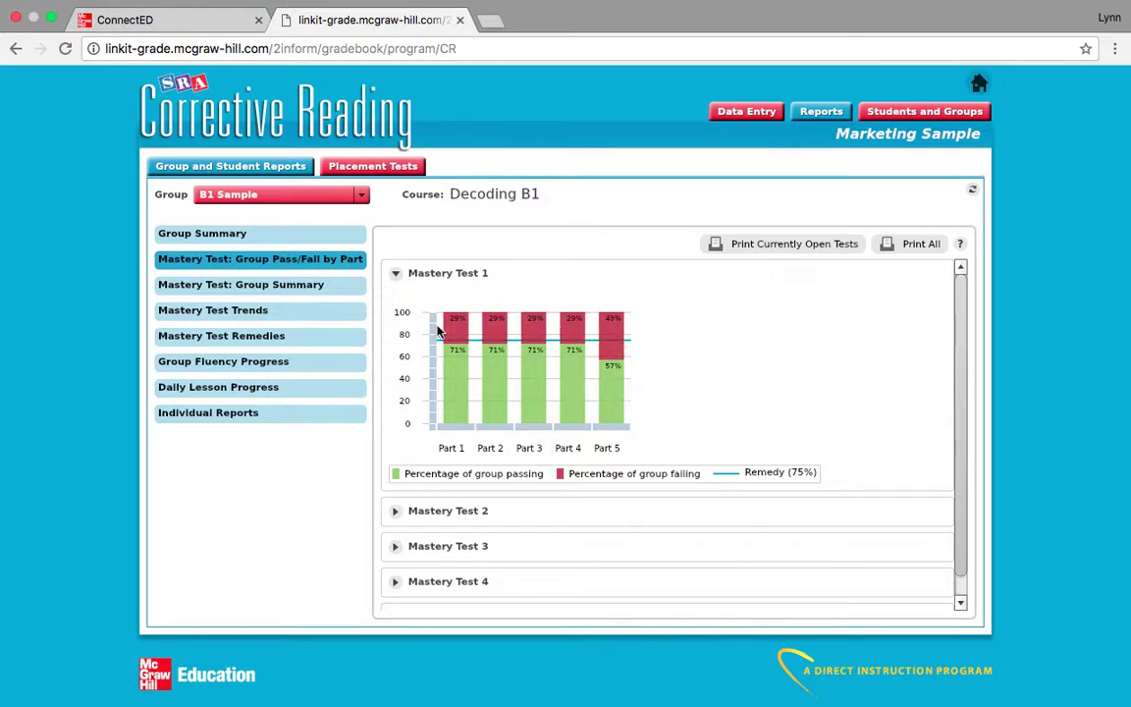
{"action": "mouse_move", "coordinate": [617, 327]}
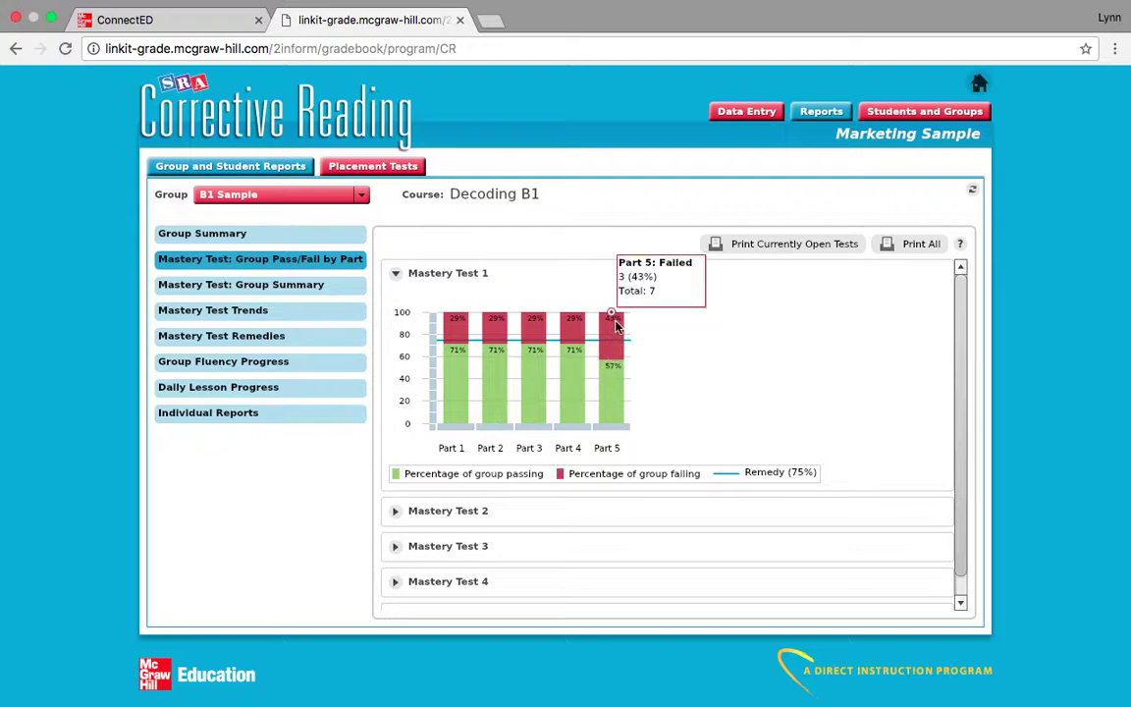
{"action": "mouse_move", "coordinate": [617, 379]}
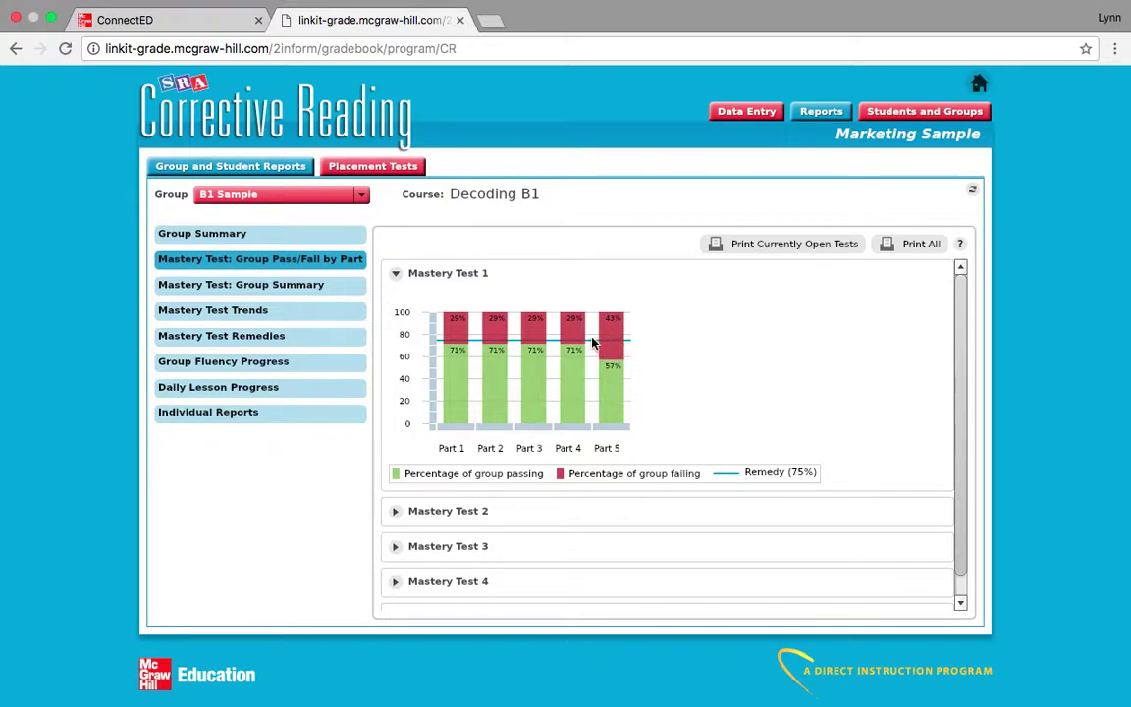
{"action": "mouse_move", "coordinate": [596, 346]}
{"action": "left_click", "coordinate": [296, 286]}
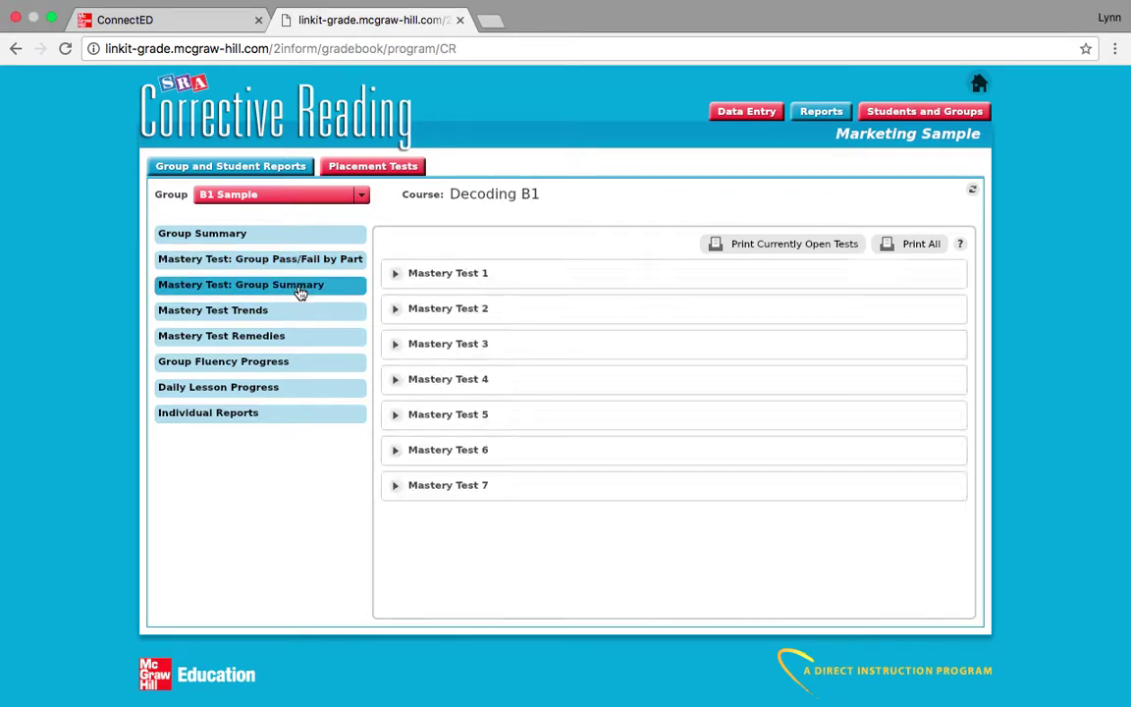
{"action": "left_click", "coordinate": [395, 275]}
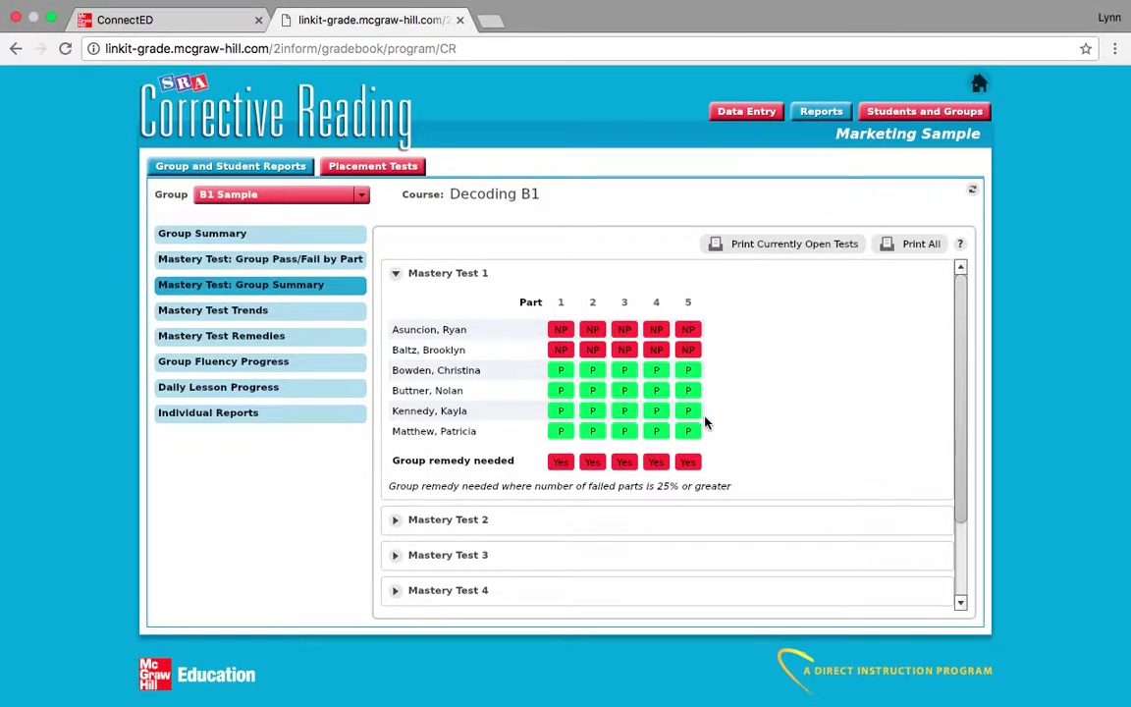
- Open the Mastery Test Trends report and examine each student's overall performance against the target line
{"action": "left_click", "coordinate": [254, 316]}
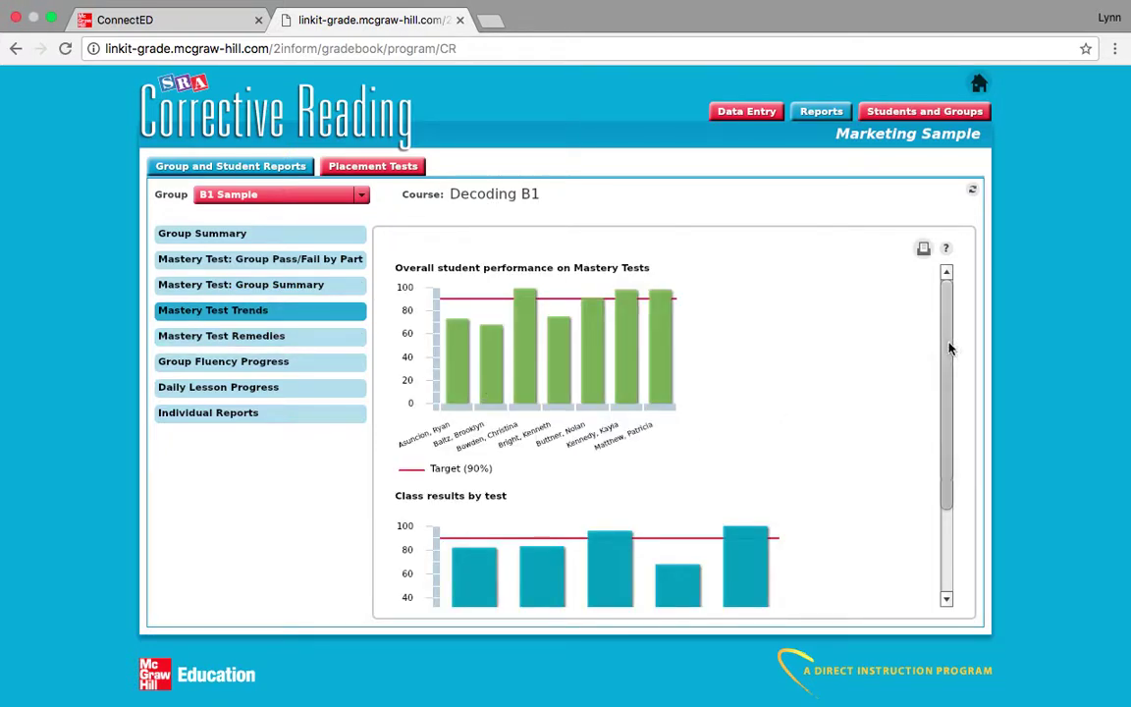
{"action": "left_click_drag", "start_coordinate": [947, 341], "coordinate": [949, 365]}
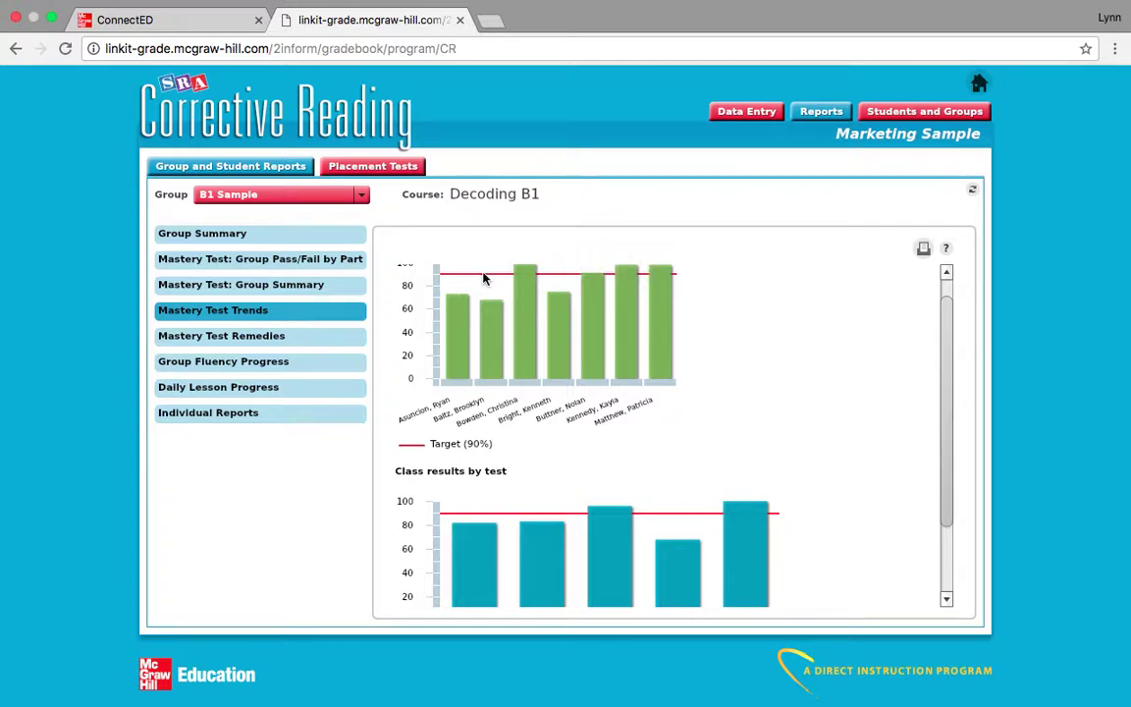
{"action": "mouse_move", "coordinate": [525, 284]}
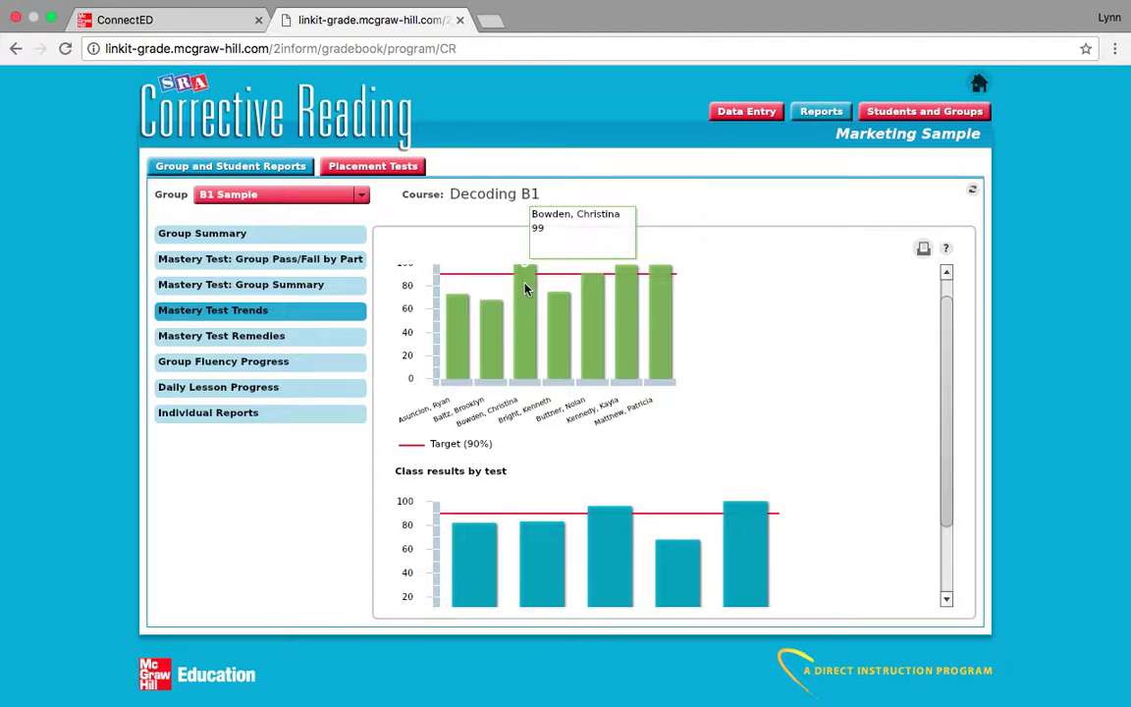
{"action": "mouse_move", "coordinate": [596, 291]}
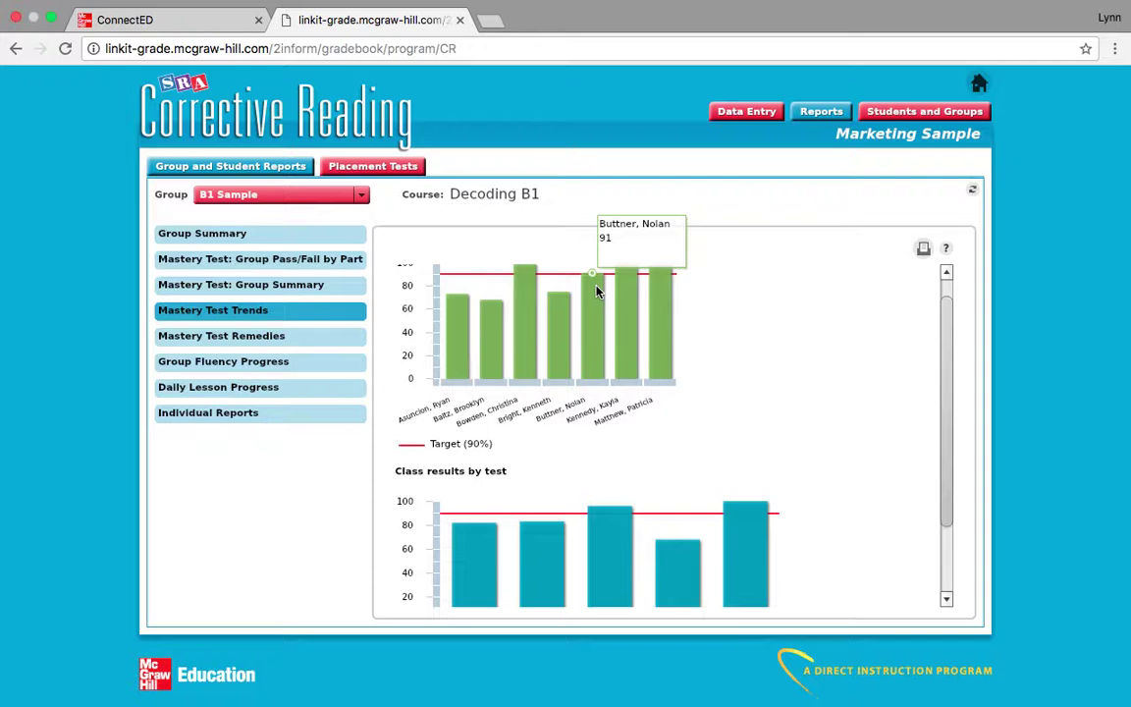
{"action": "mouse_move", "coordinate": [633, 299]}
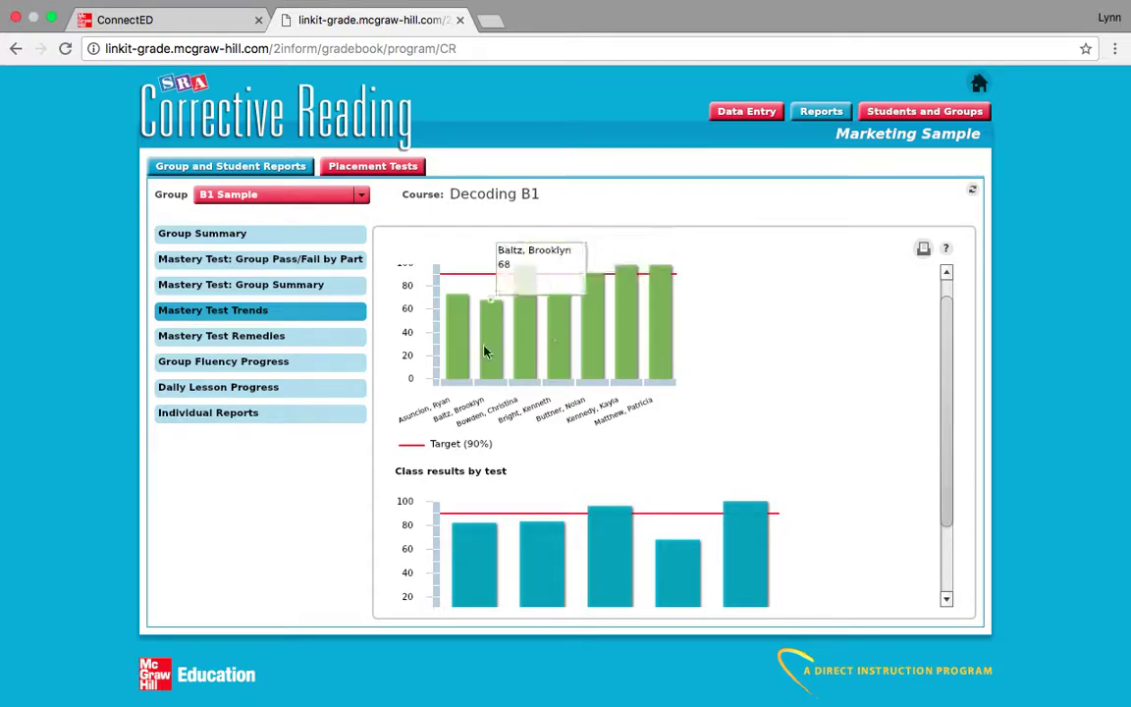
{"action": "mouse_move", "coordinate": [453, 343]}
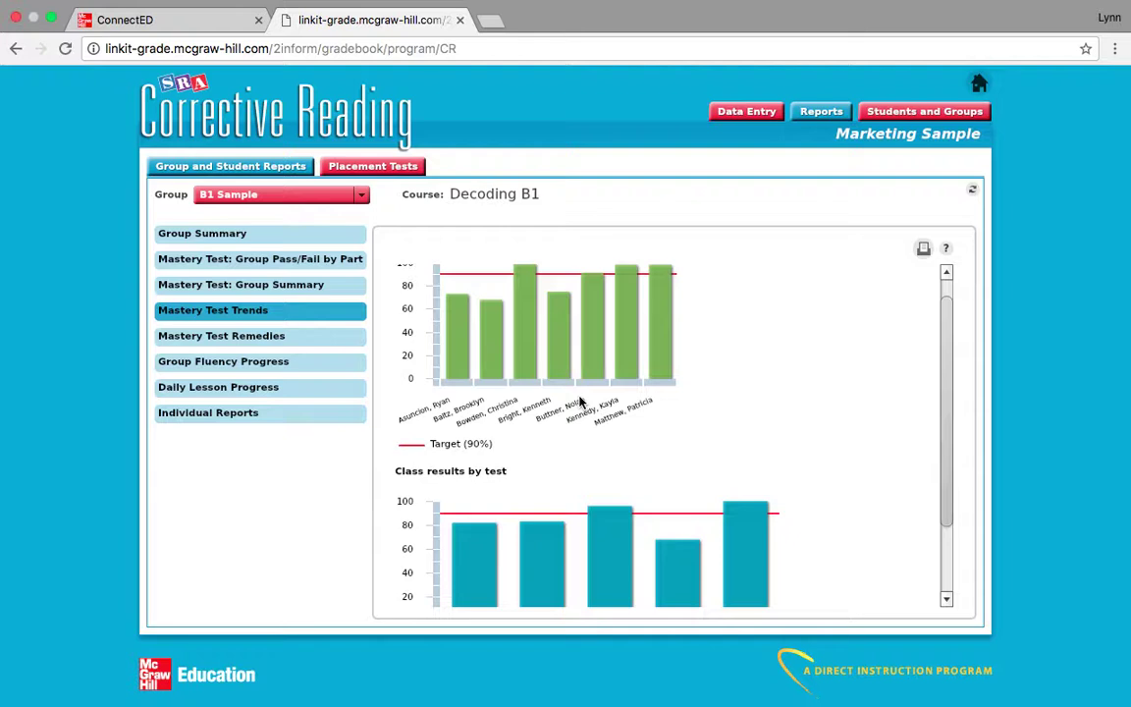
{"action": "mouse_move", "coordinate": [581, 366]}
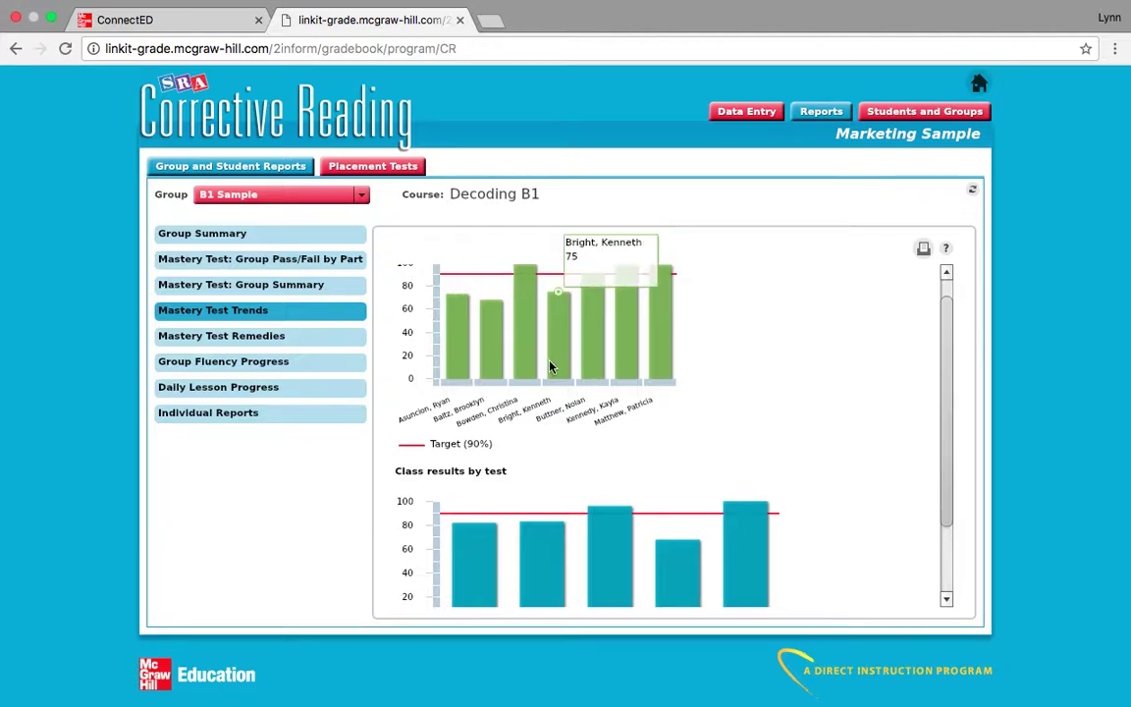
- Examine the class results by test in the Mastery Test Trends report, checking the individual mastery test scores
{"action": "scroll", "coordinate": [790, 420], "scroll_direction": "down", "scroll_amount": 1}
{"action": "left_click_drag", "start_coordinate": [942, 379], "coordinate": [938, 485]}
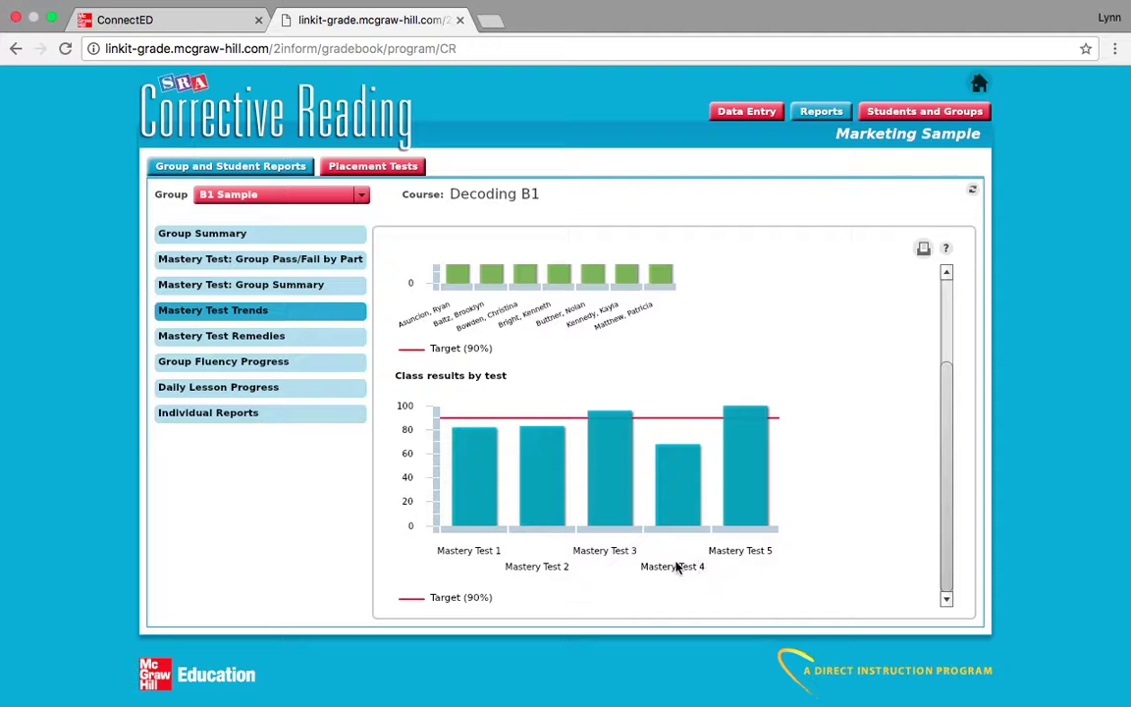
{"action": "mouse_move", "coordinate": [620, 520]}
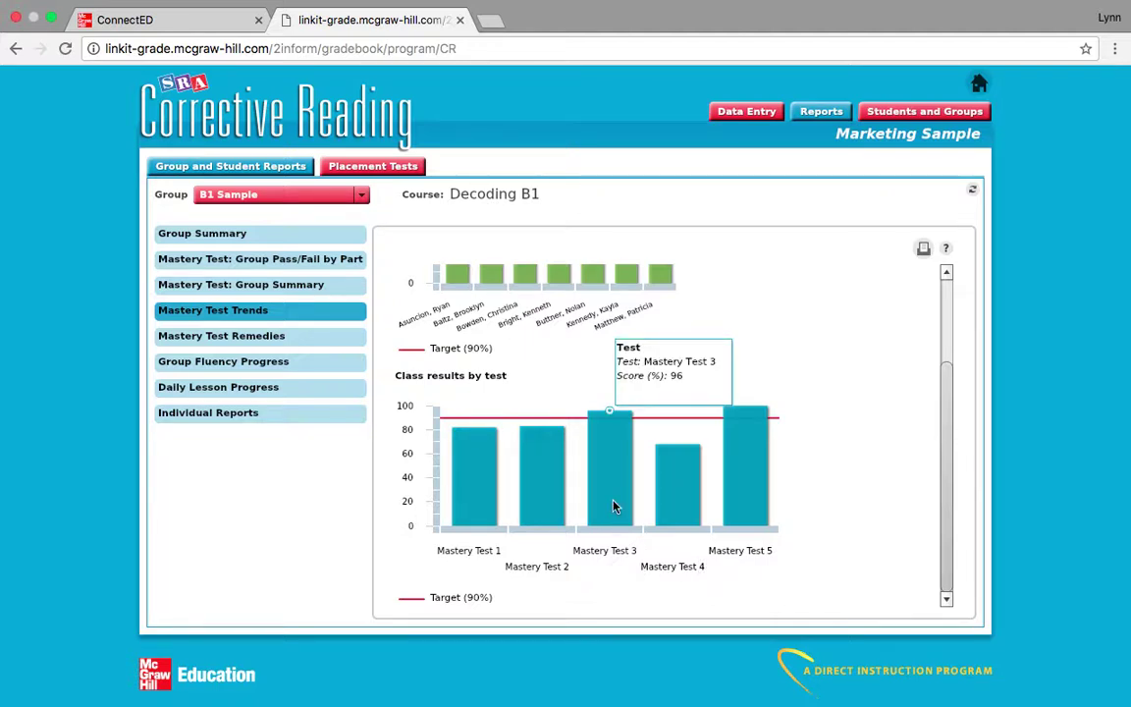
{"action": "mouse_move", "coordinate": [757, 499]}
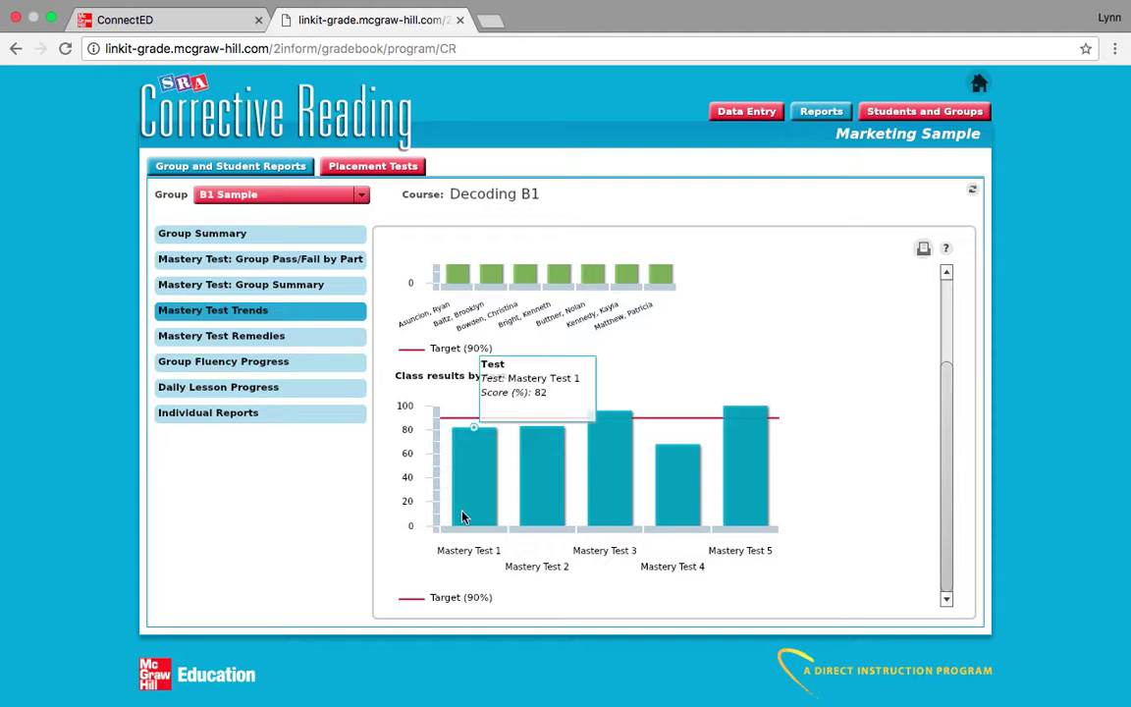
{"action": "mouse_move", "coordinate": [692, 519]}
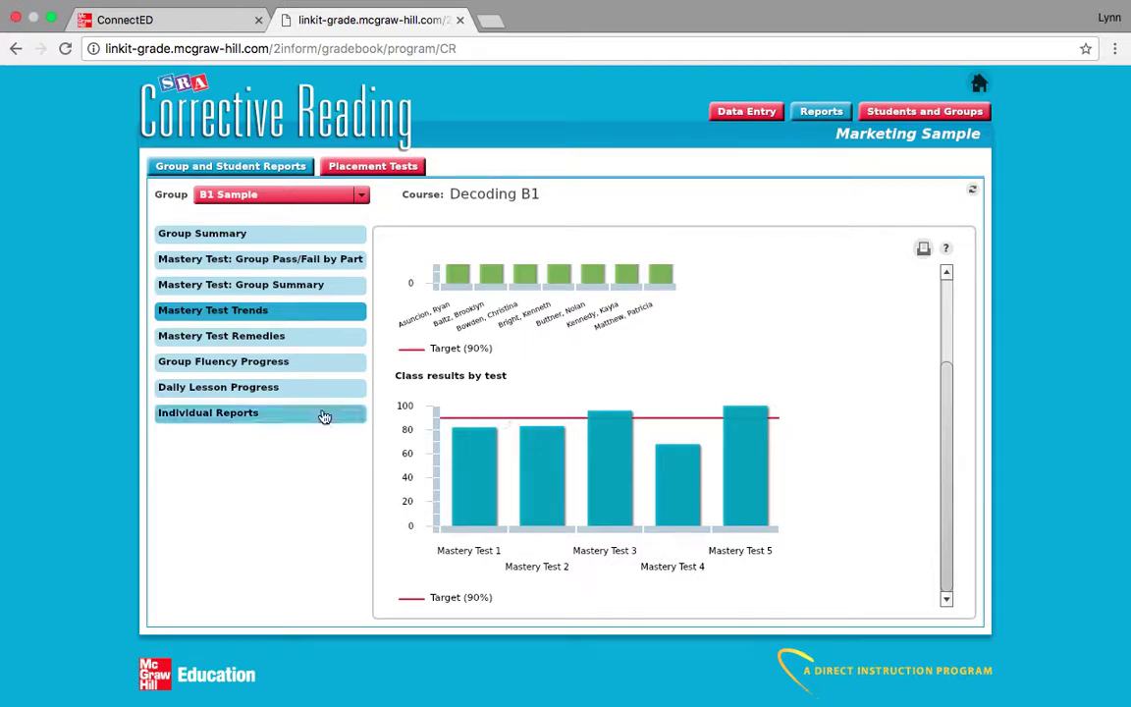
- View the Mastery Test Remedies report for Mastery Test 1
{"action": "left_click", "coordinate": [277, 346]}
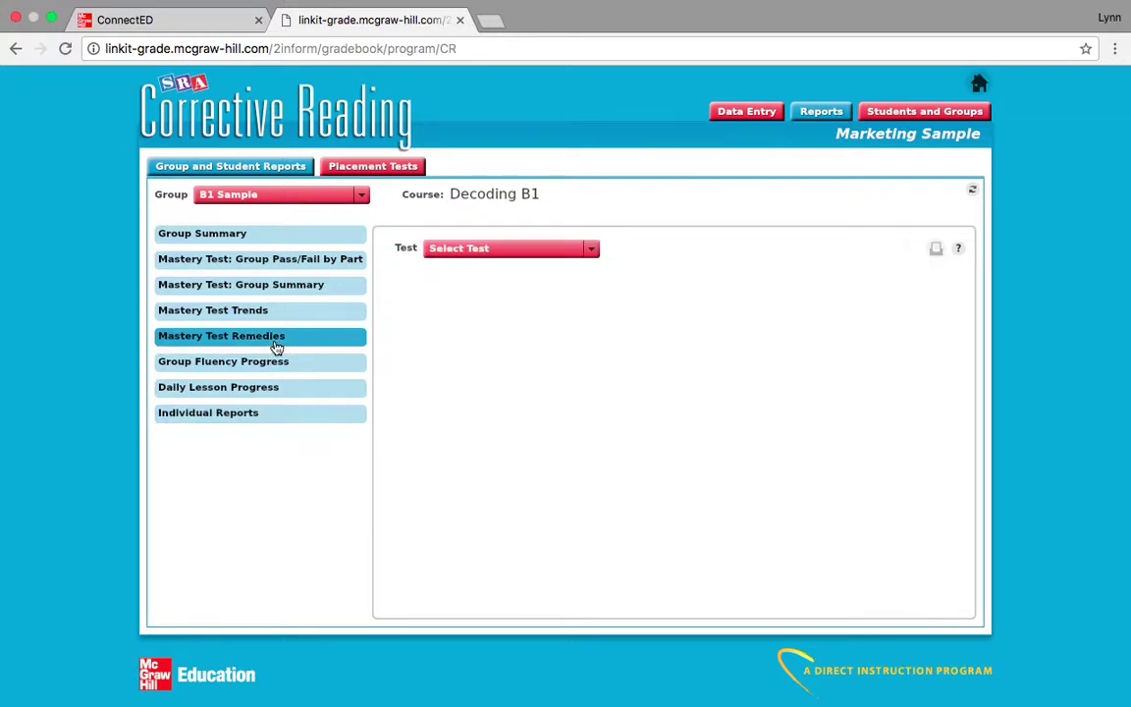
{"action": "left_click", "coordinate": [522, 252]}
{"action": "left_click", "coordinate": [518, 270]}
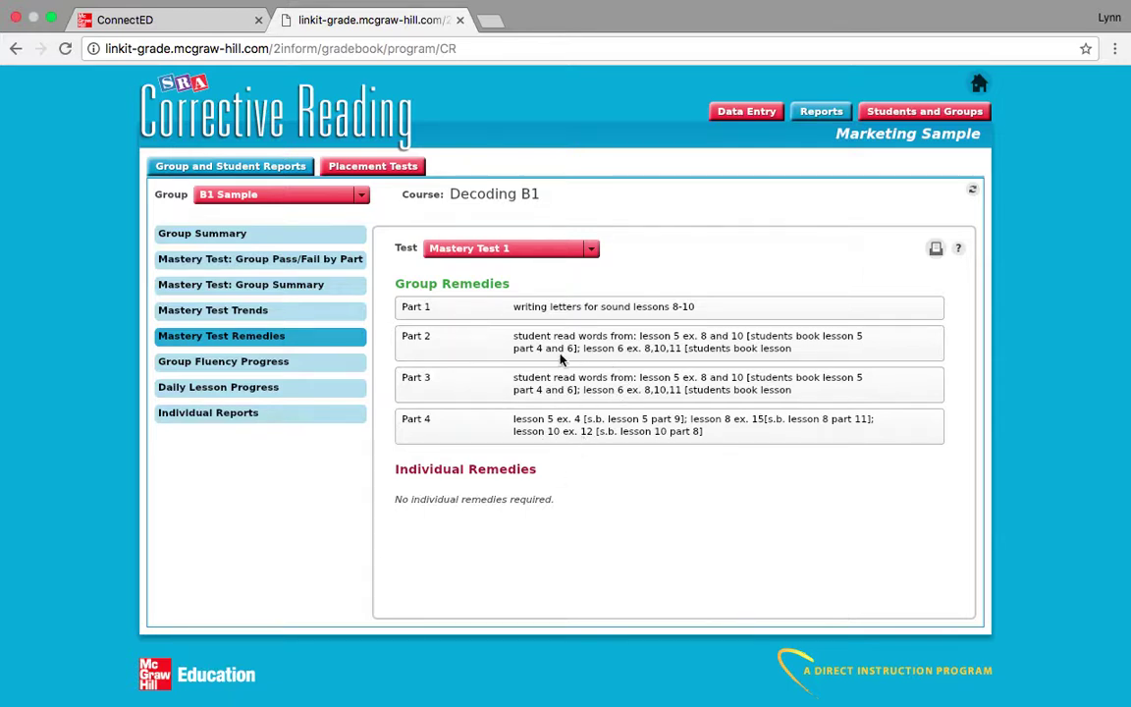
- Review the Group Fluency Progress chart and the Daily Lesson Progress report with its list of daily lessons
{"action": "left_click", "coordinate": [280, 365]}
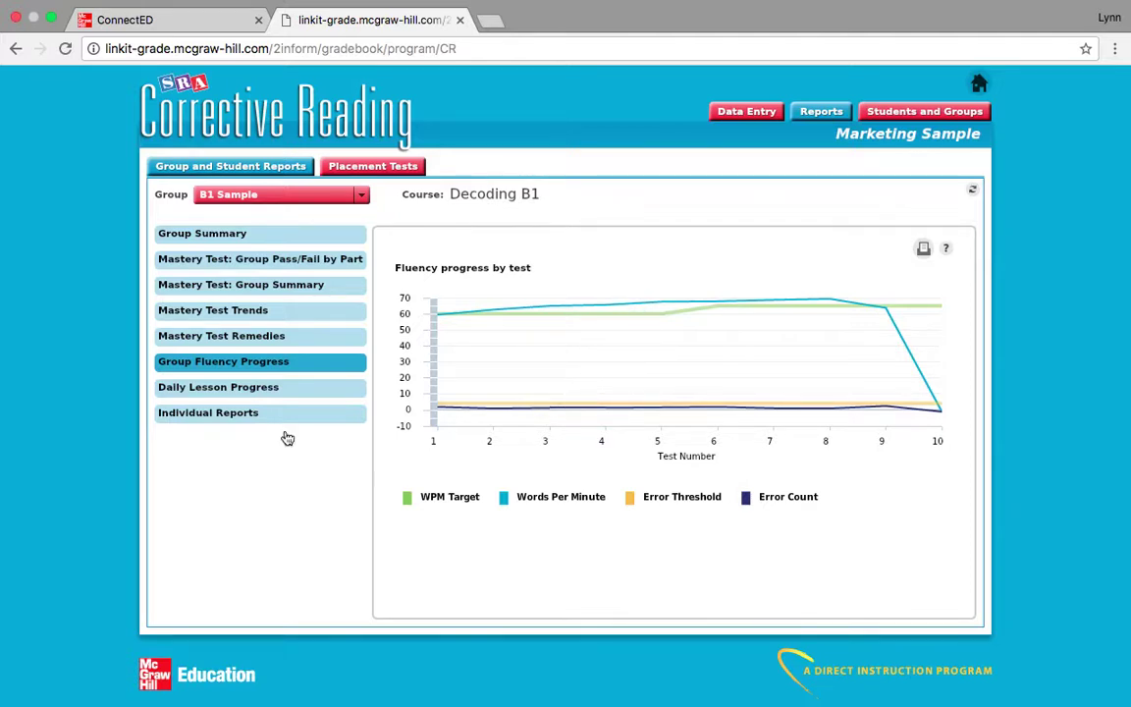
{"action": "left_click", "coordinate": [279, 390]}
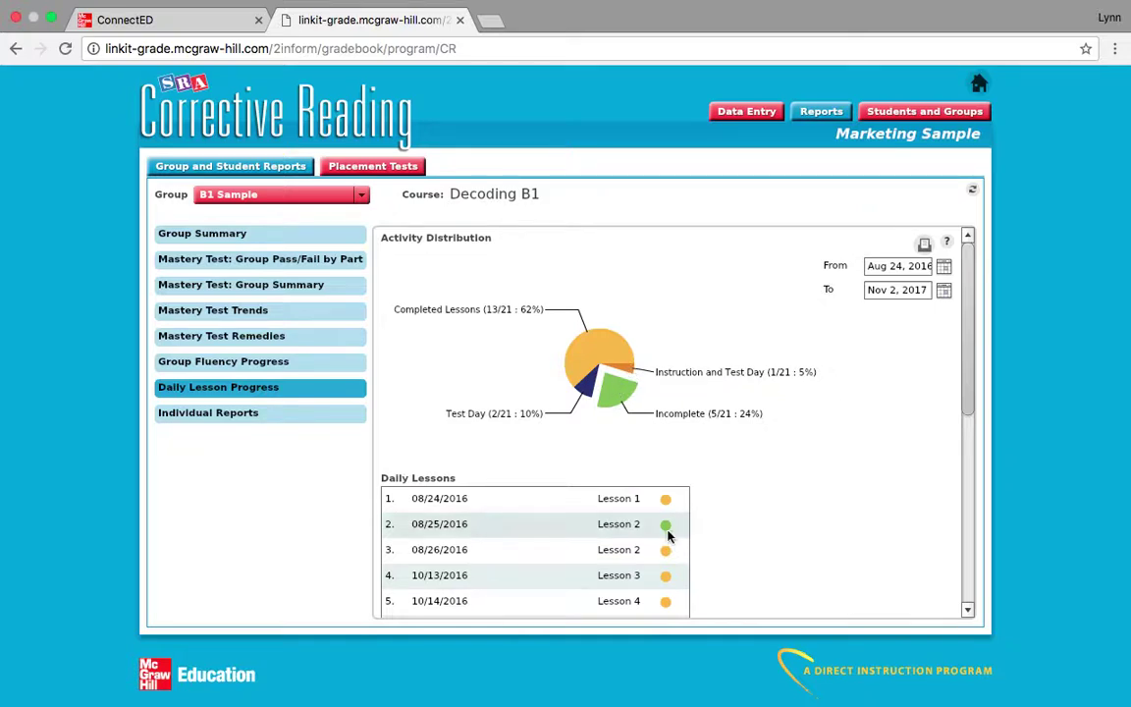
{"action": "scroll", "coordinate": [752, 538], "scroll_direction": "down", "scroll_amount": 5}
- Open the individual report for the fourth listed student and review the attendance and mastery test results in the Snapshot
{"action": "left_click", "coordinate": [241, 416]}
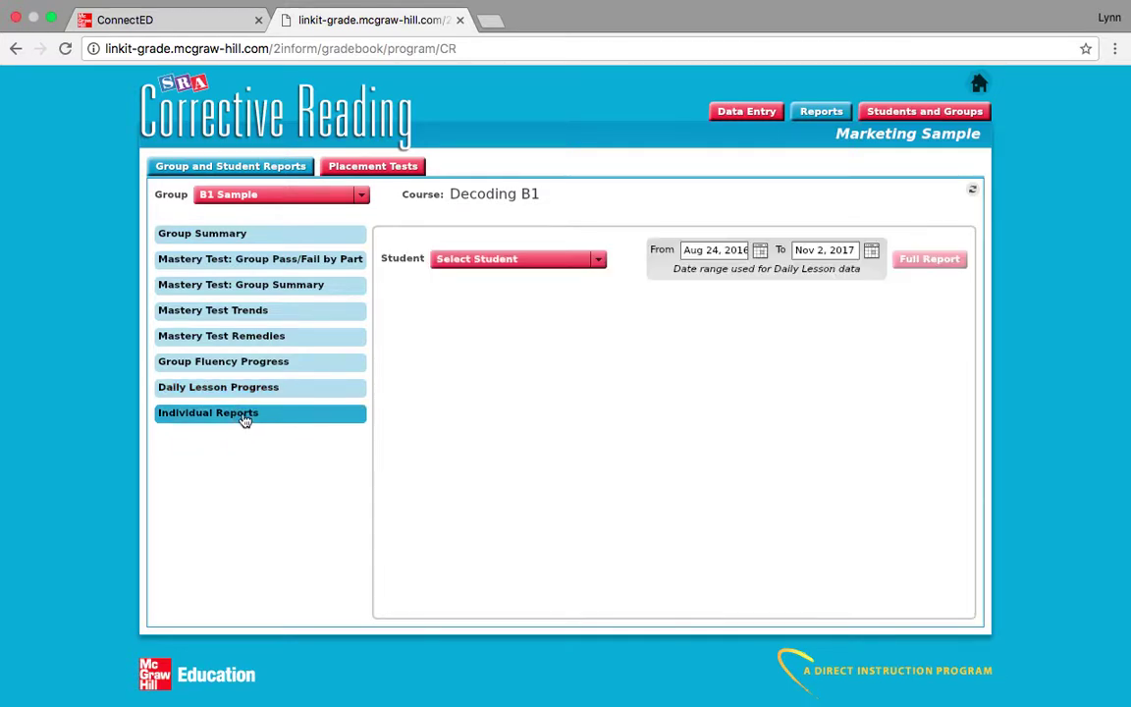
{"action": "left_click", "coordinate": [535, 262]}
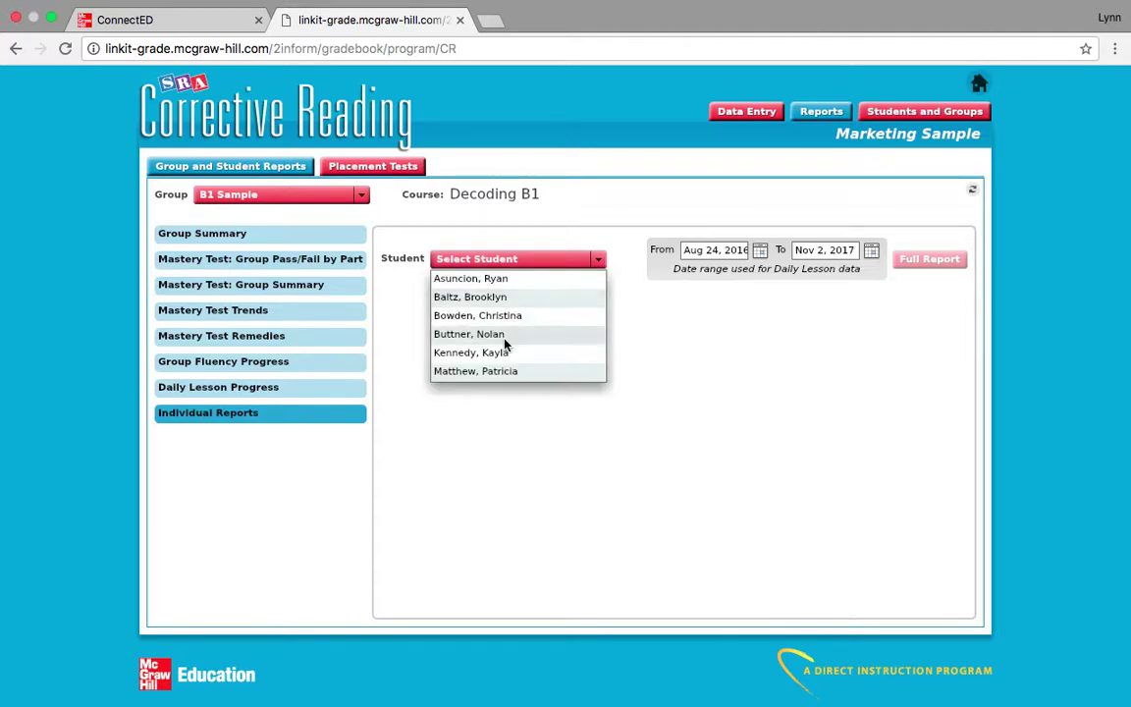
{"action": "left_click", "coordinate": [513, 334]}
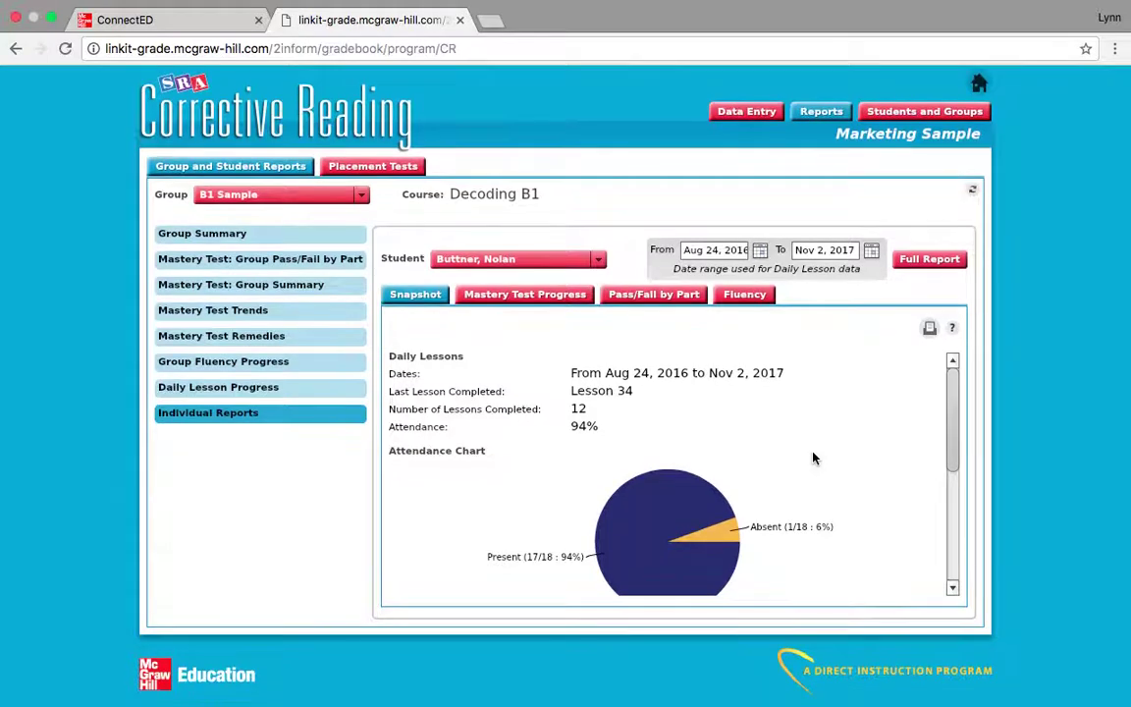
{"action": "scroll", "coordinate": [813, 457], "scroll_direction": "down", "scroll_amount": 5}
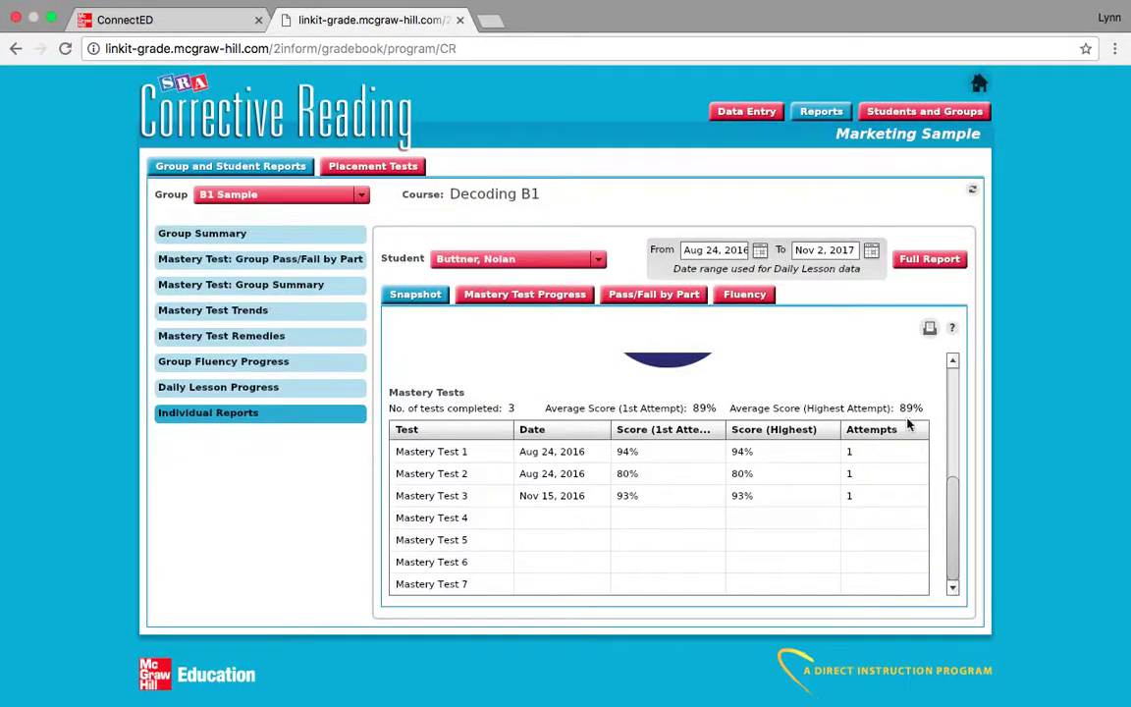
{"action": "left_click", "coordinate": [953, 363]}
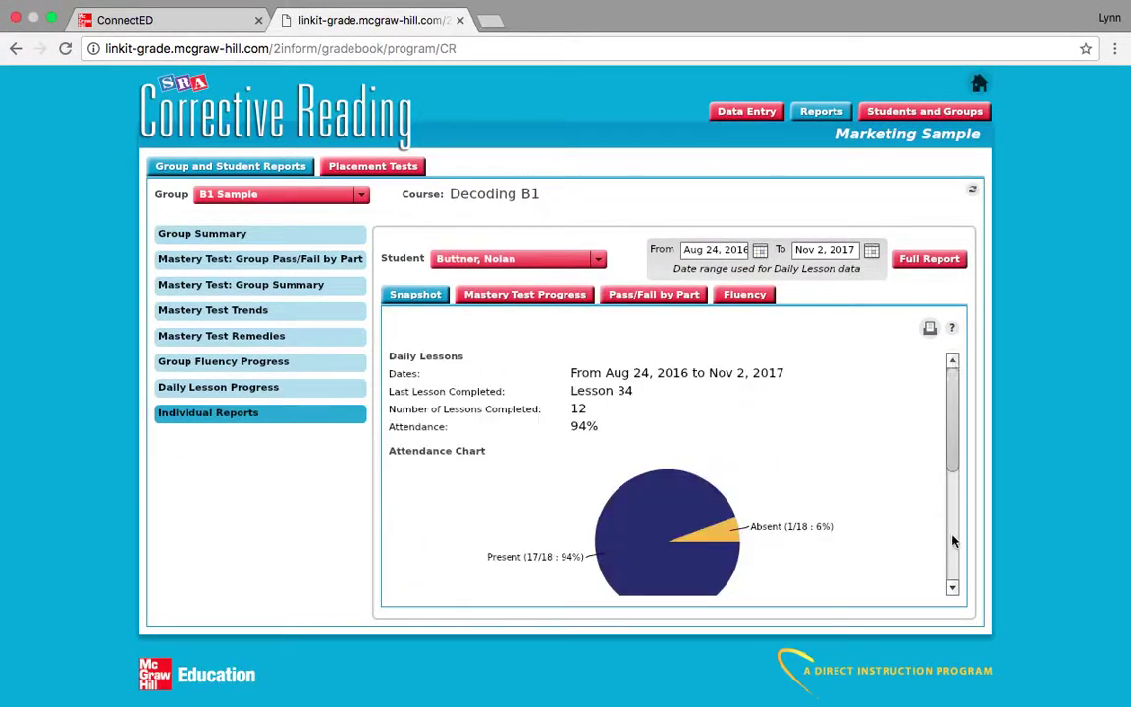
- Examine the Snapshot's attendance chart and the table of mastery test dates, scores and attempts for the selected student
{"action": "left_click", "coordinate": [952, 587]}
{"action": "left_click", "coordinate": [953, 587]}
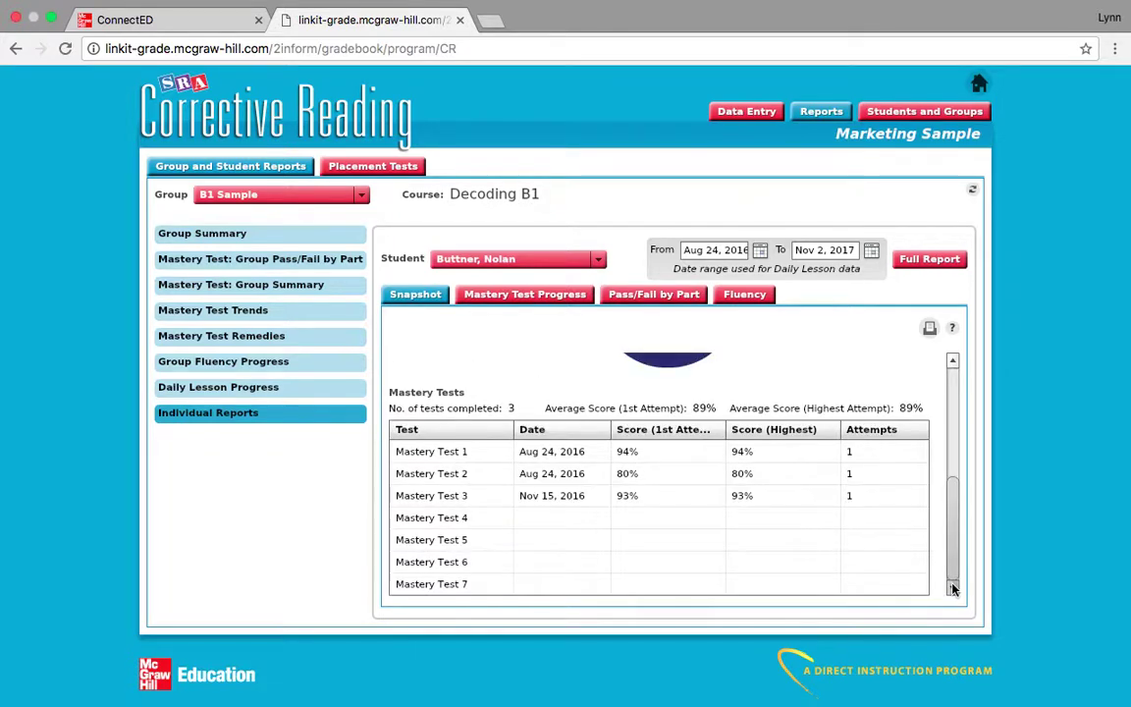
{"action": "scroll", "coordinate": [859, 324], "scroll_direction": "up", "scroll_amount": 3}
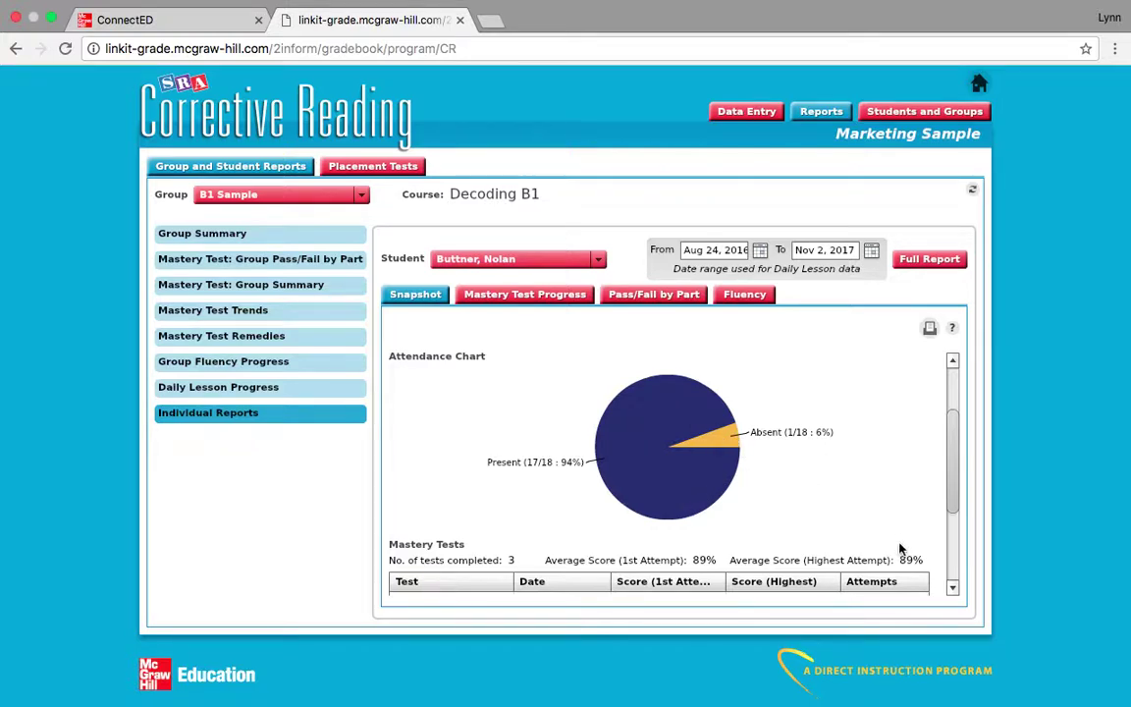
{"action": "scroll", "coordinate": [954, 589], "scroll_direction": "down", "scroll_amount": 3}
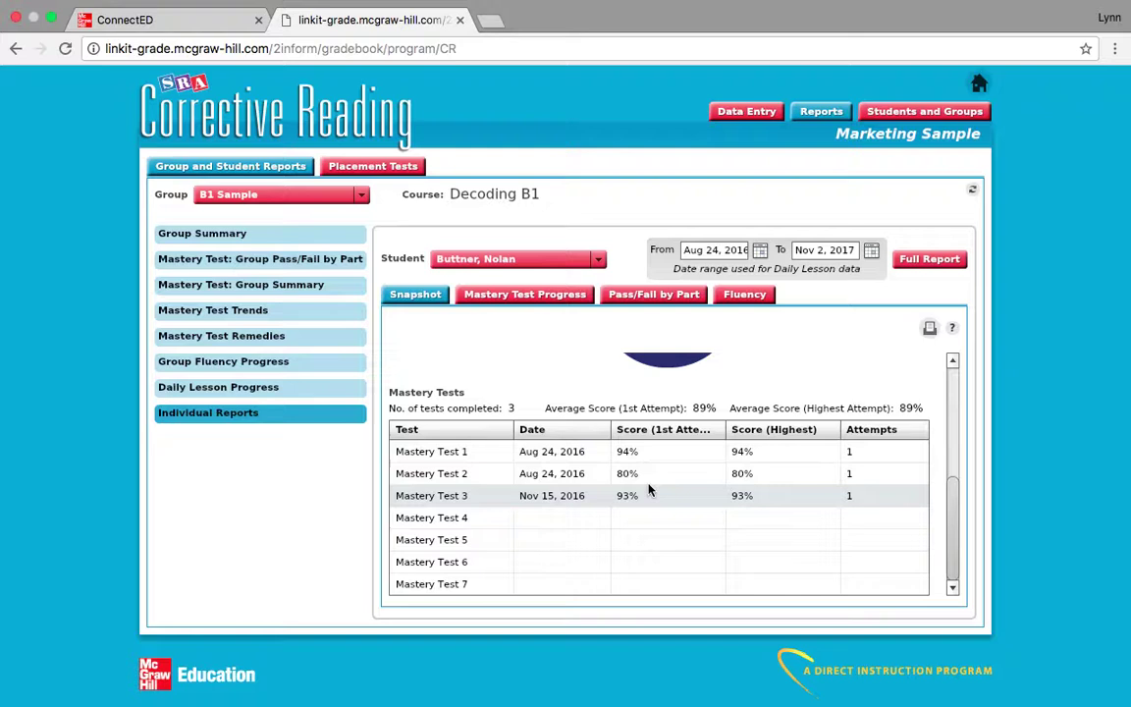
{"action": "scroll", "coordinate": [659, 471], "scroll_direction": "down", "scroll_amount": 1}
{"action": "scroll", "coordinate": [662, 469], "scroll_direction": "up", "scroll_amount": 1}
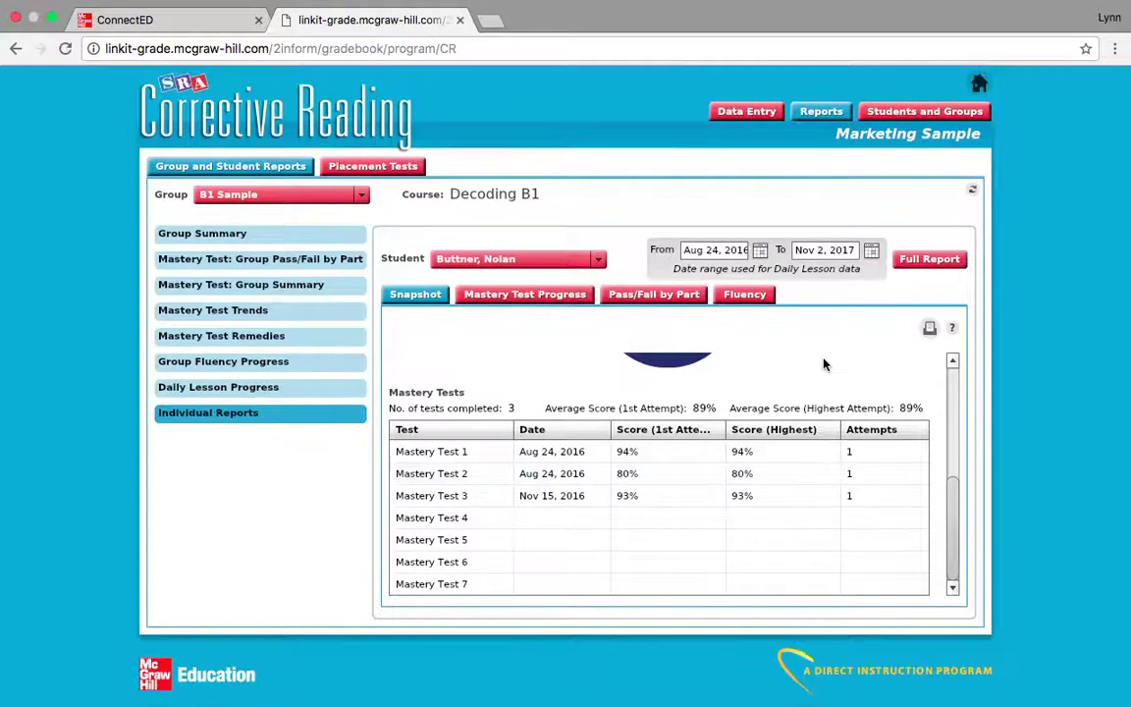
- Preview the printable version of the student's Snapshot report and close the preview without saving
{"action": "left_click", "coordinate": [930, 328]}
{"action": "left_click", "coordinate": [931, 330]}
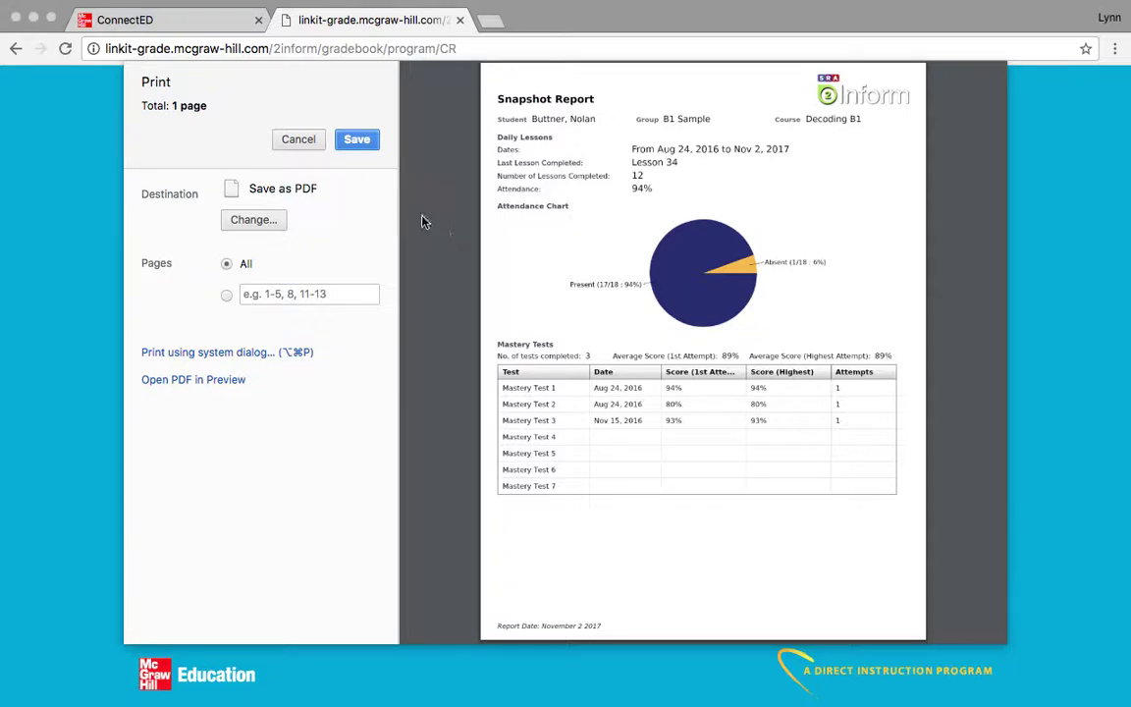
{"action": "left_click", "coordinate": [299, 140]}
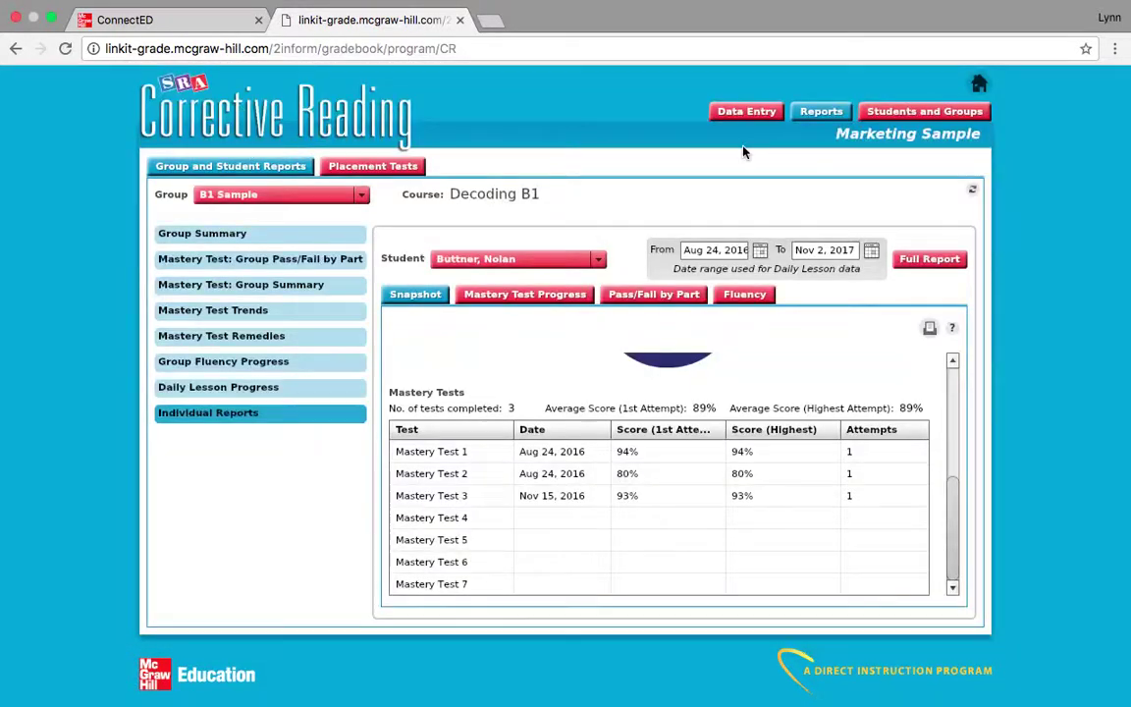
- View the B1 Sample group's student roster and review its data entry for daily lessons, fluency checks and mastery tests
{"action": "left_click", "coordinate": [908, 113]}
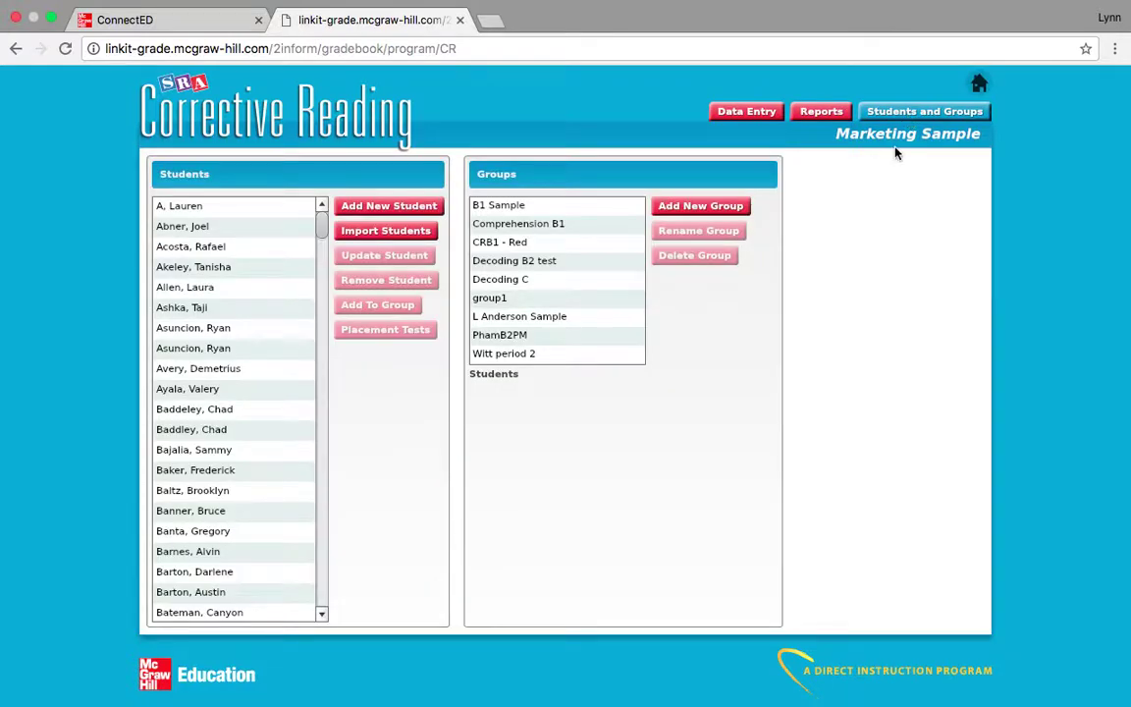
{"action": "left_click", "coordinate": [516, 206]}
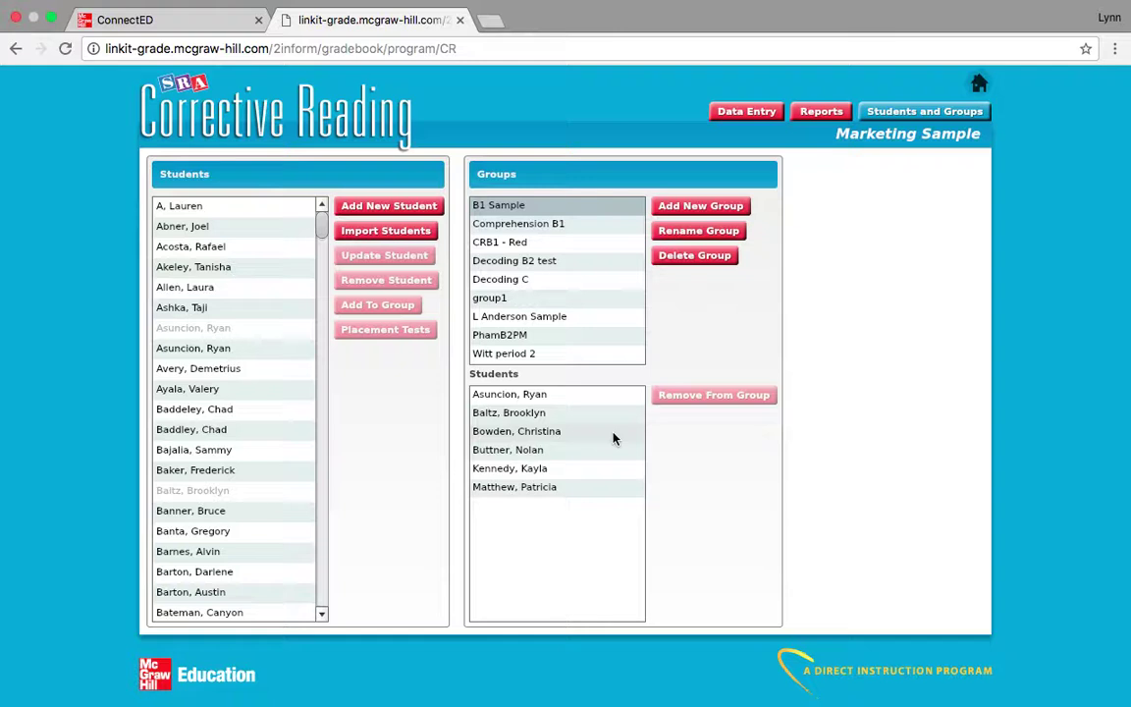
{"action": "left_click", "coordinate": [746, 113]}
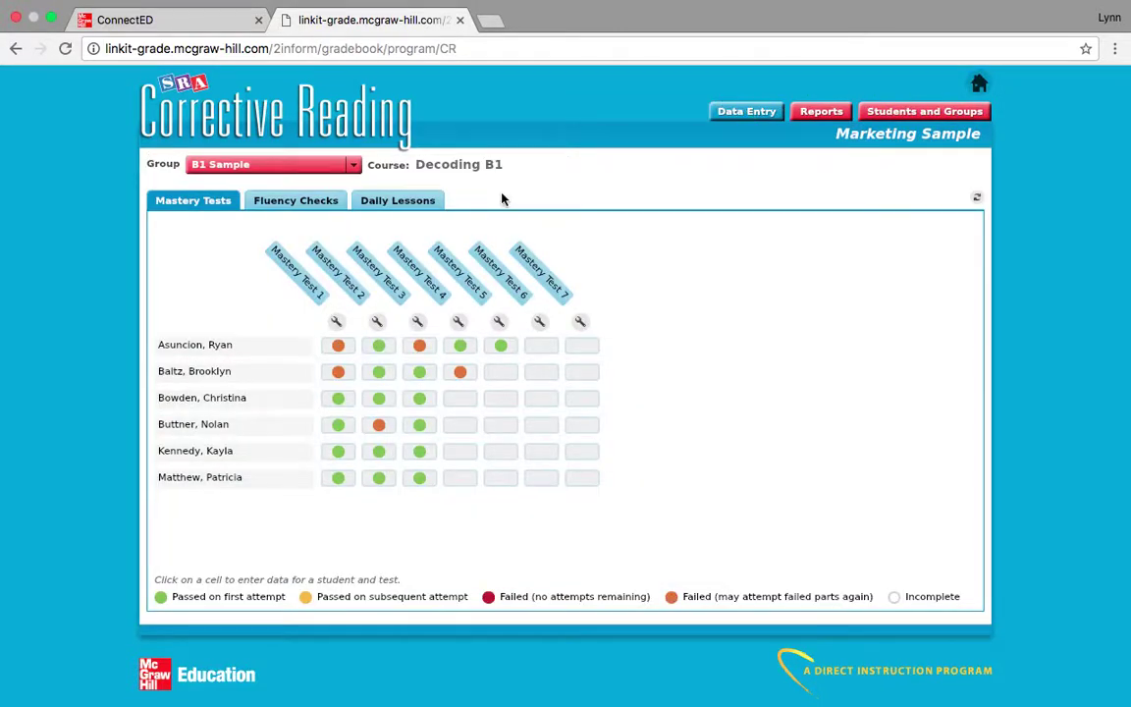
{"action": "left_click", "coordinate": [394, 202]}
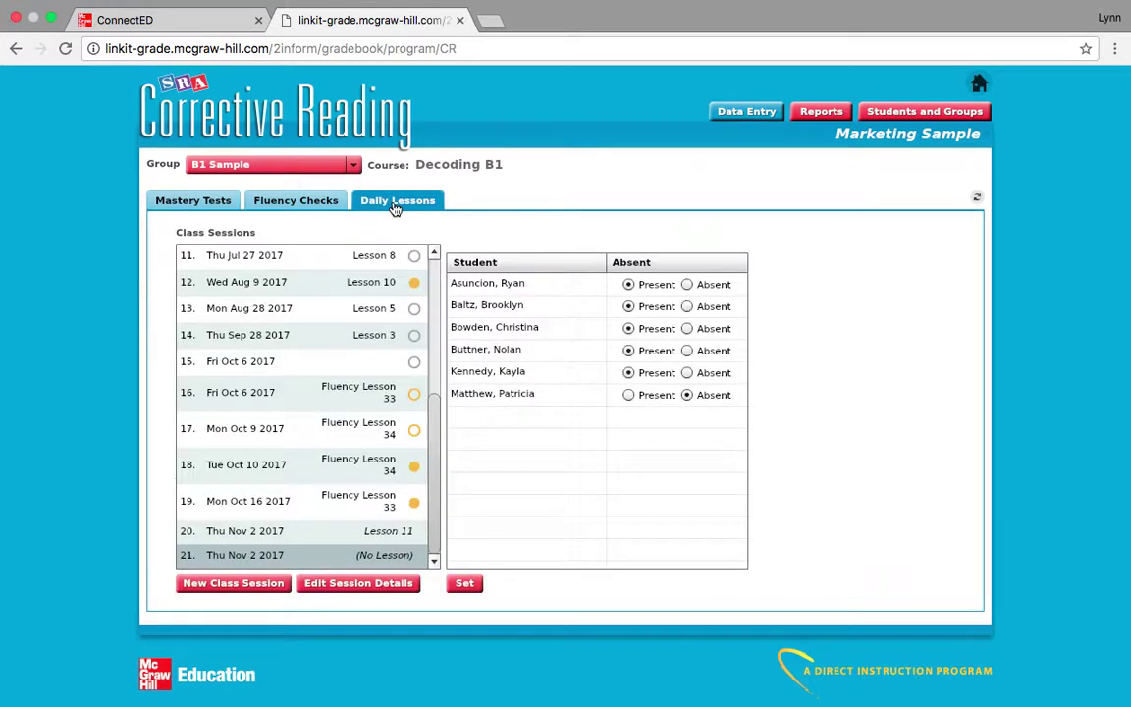
{"action": "left_click", "coordinate": [308, 202]}
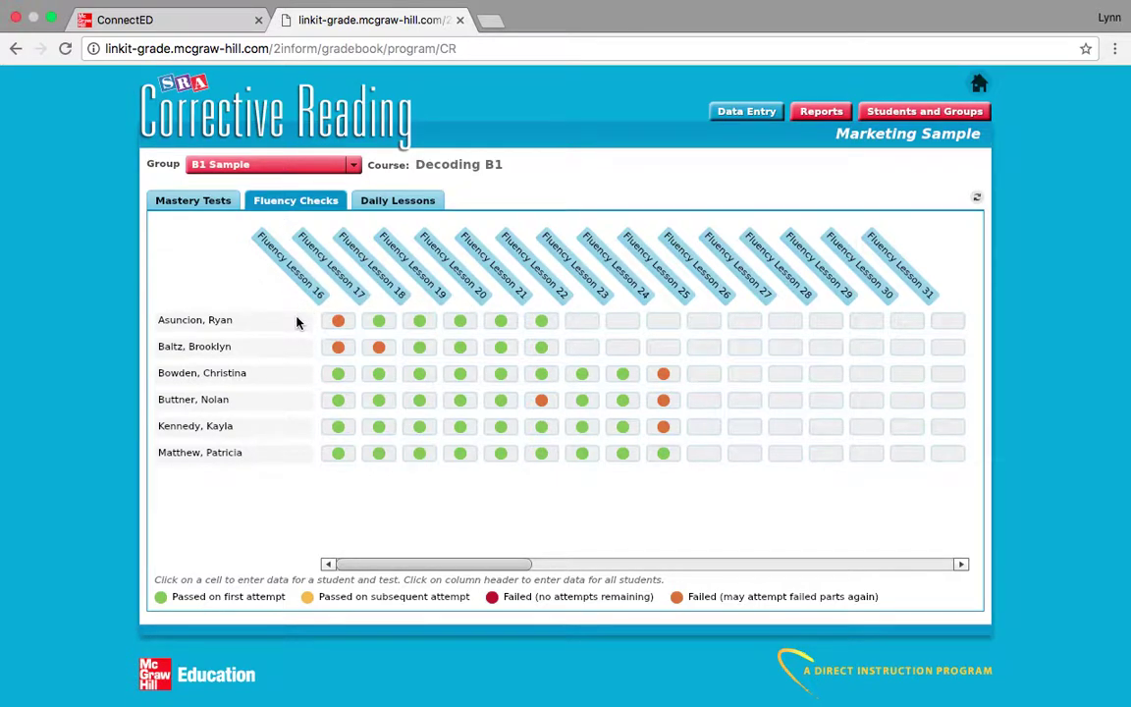
{"action": "left_click", "coordinate": [205, 220]}
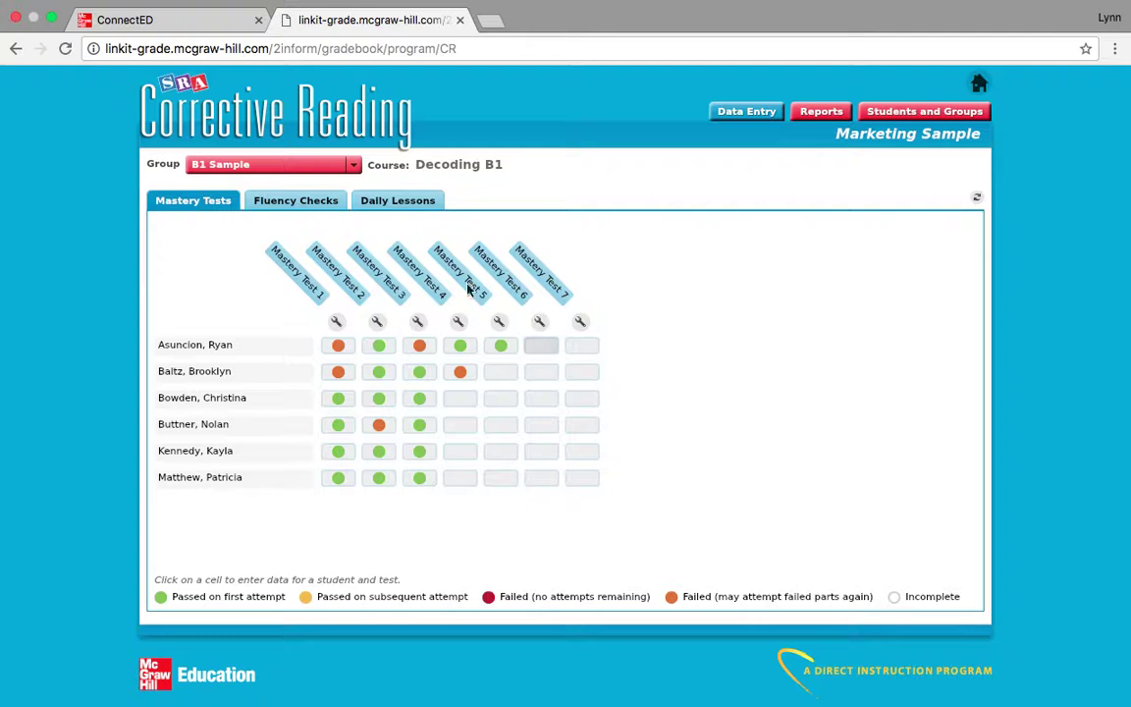
- Return to the Mastery Test Trends report and review the class results by test and the overall student performance chart
{"action": "left_click", "coordinate": [822, 113]}
{"action": "left_click", "coordinate": [265, 314]}
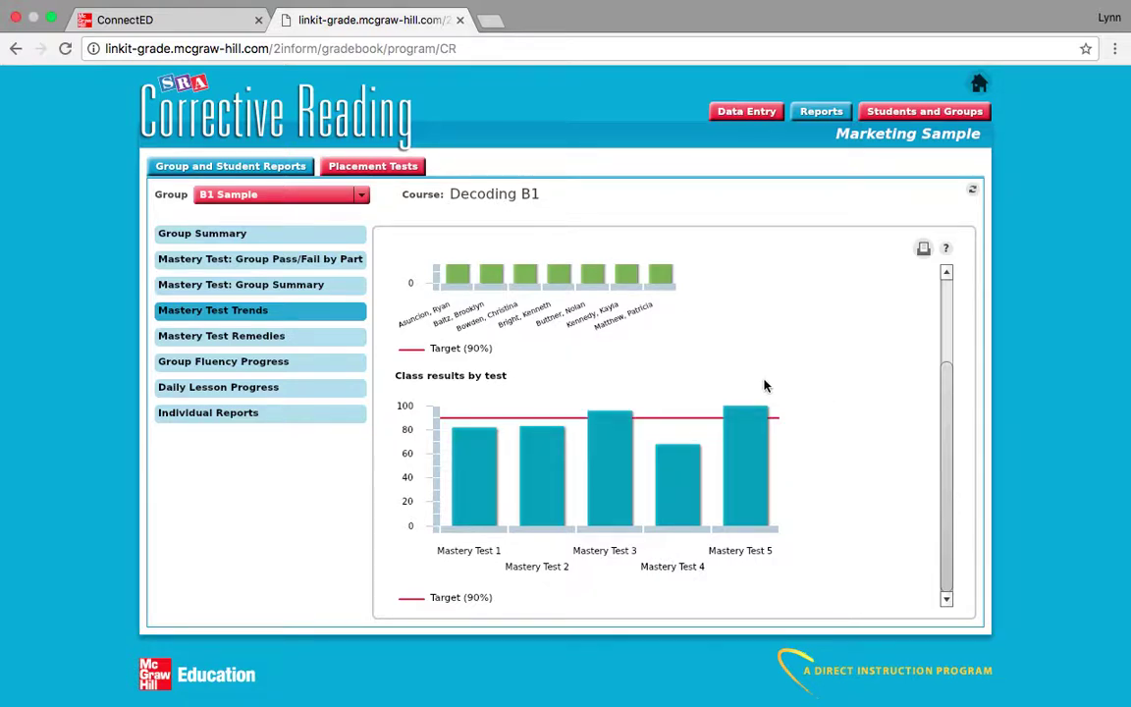
{"action": "scroll", "coordinate": [826, 348], "scroll_direction": "up", "scroll_amount": 2}
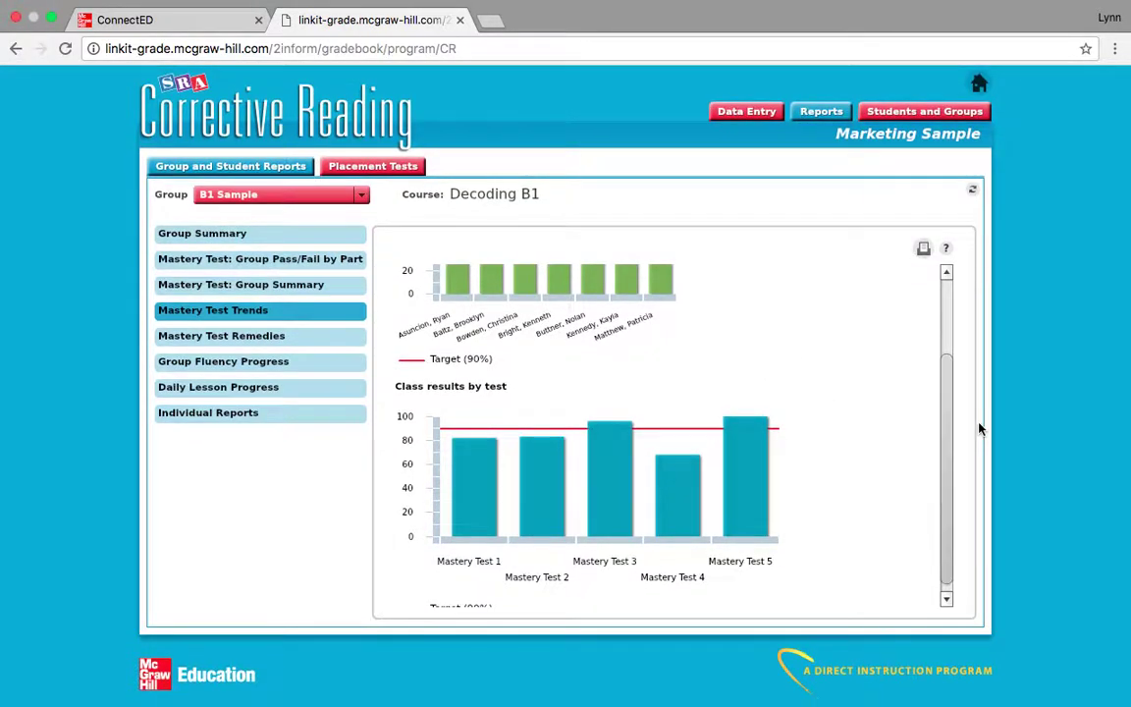
{"action": "left_click", "coordinate": [947, 336]}
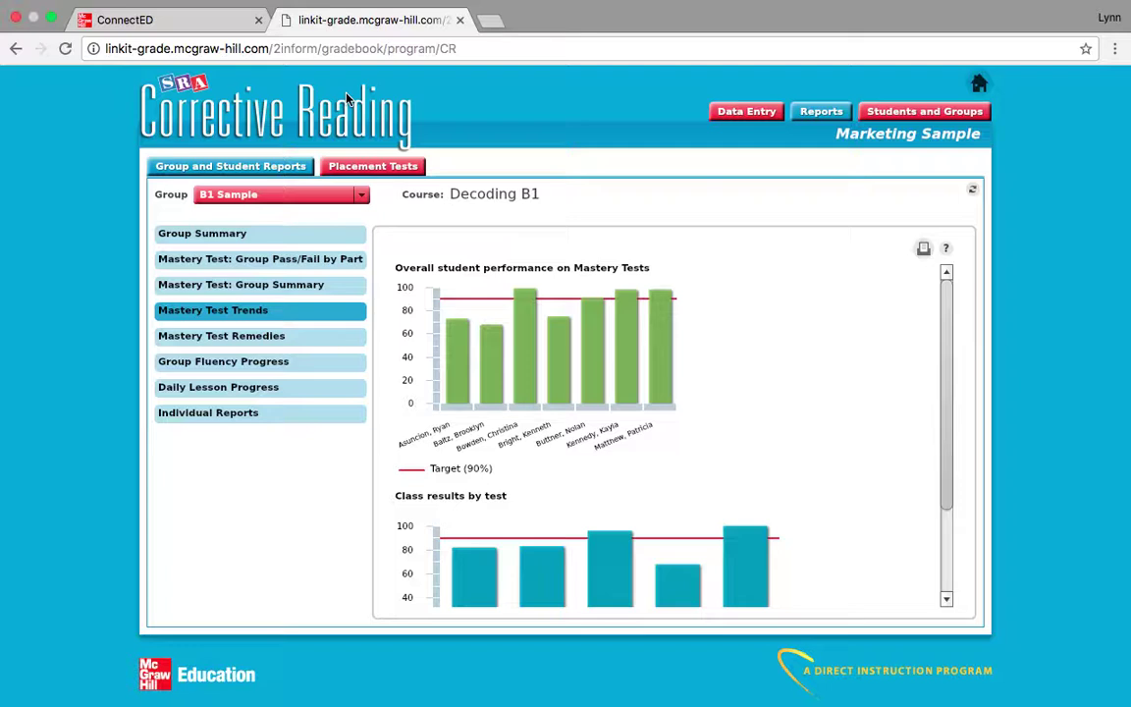
{"action": "mouse_move", "coordinate": [663, 2]}
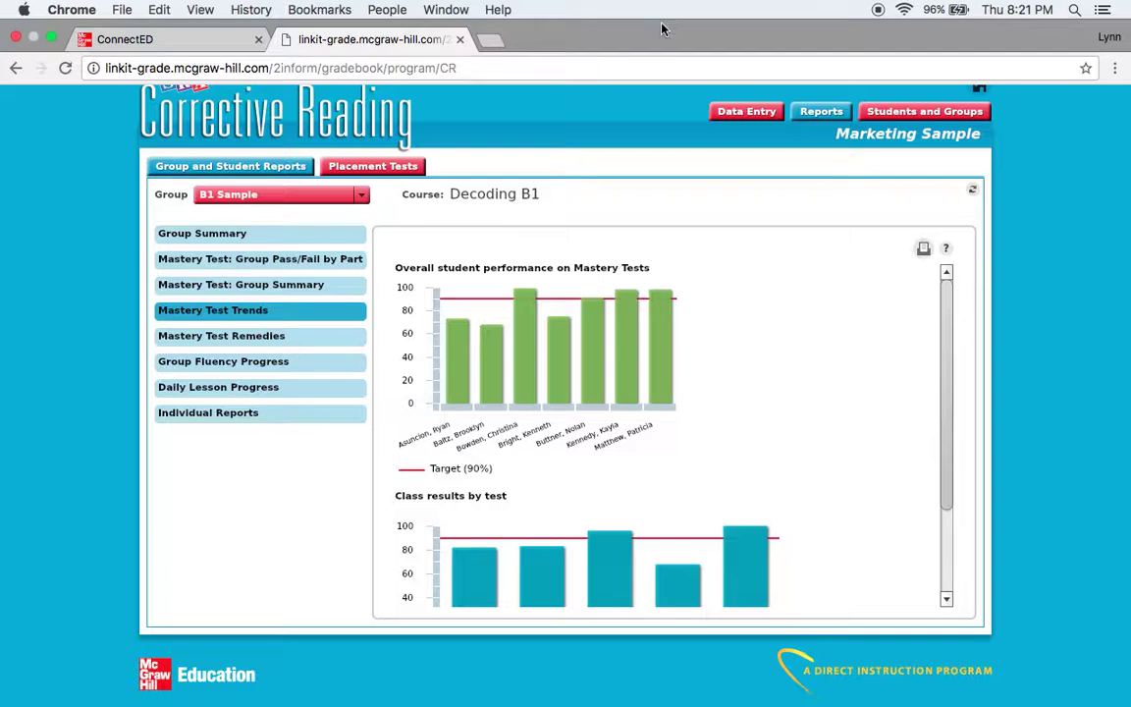